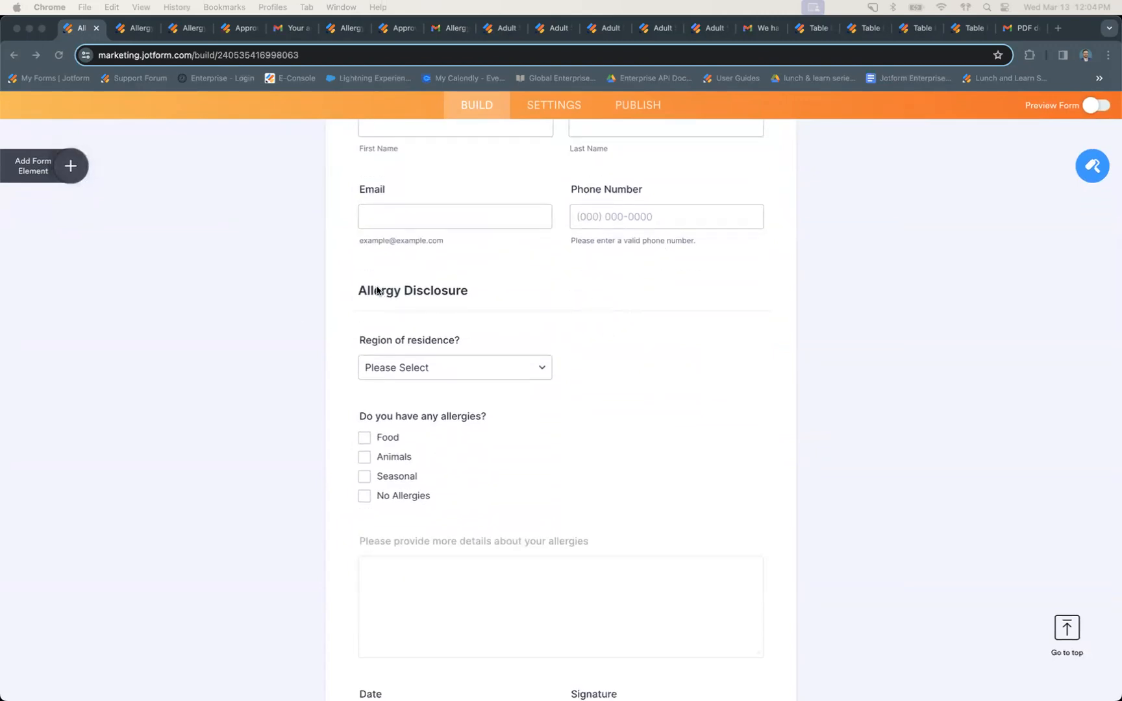
Step: Review the allergy disclosure form's fields in the builder, from the contact details down to the approval review section
{"action": "scroll", "coordinate": [348, 283], "scroll_direction": "down", "scroll_amount": 2}
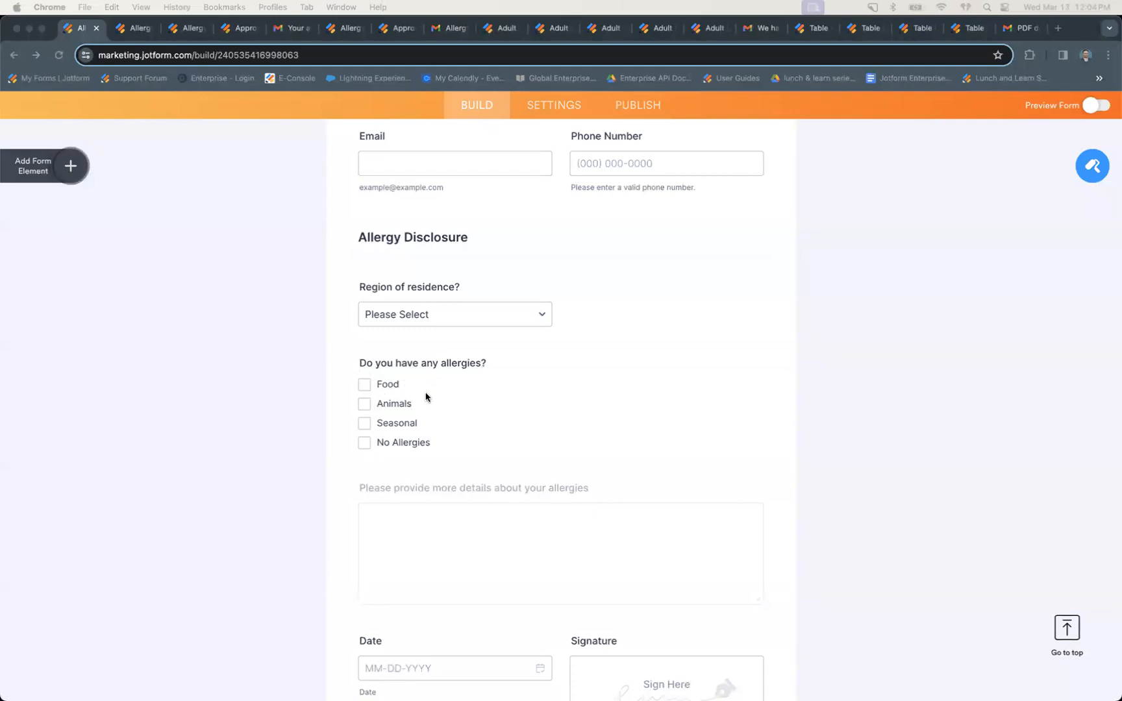
{"action": "scroll", "coordinate": [847, 371], "scroll_direction": "down", "scroll_amount": 2}
{"action": "scroll", "coordinate": [847, 371], "scroll_direction": "down", "scroll_amount": 1}
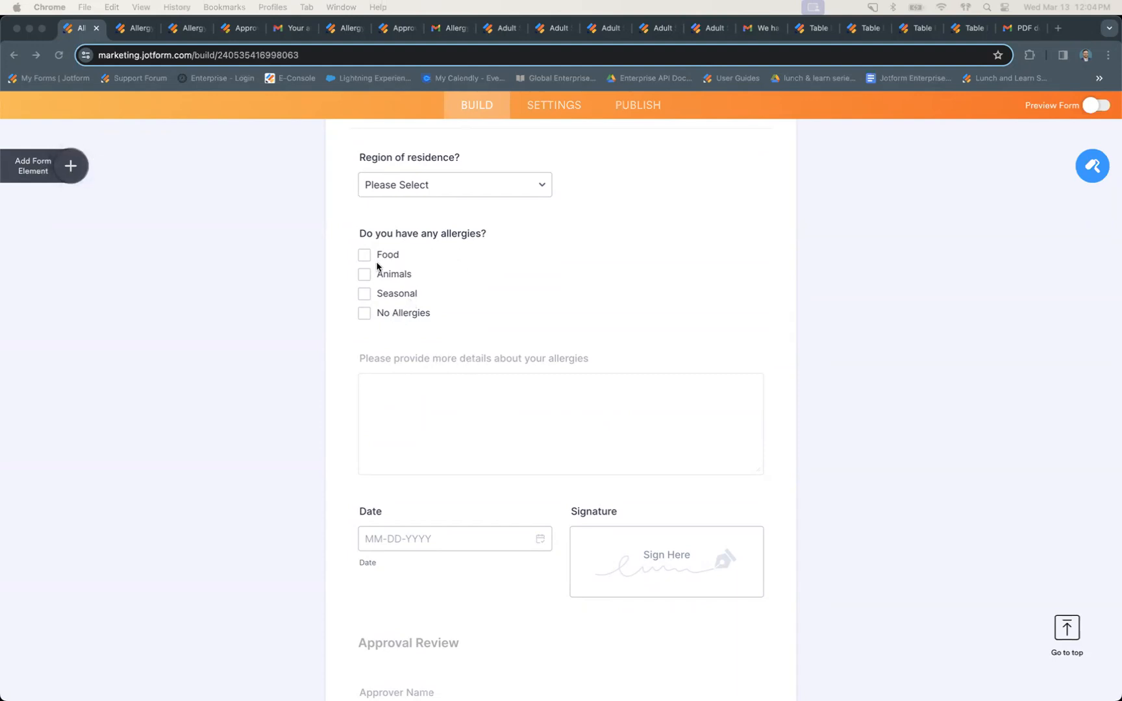
{"action": "scroll", "coordinate": [589, 263], "scroll_direction": "down", "scroll_amount": 5}
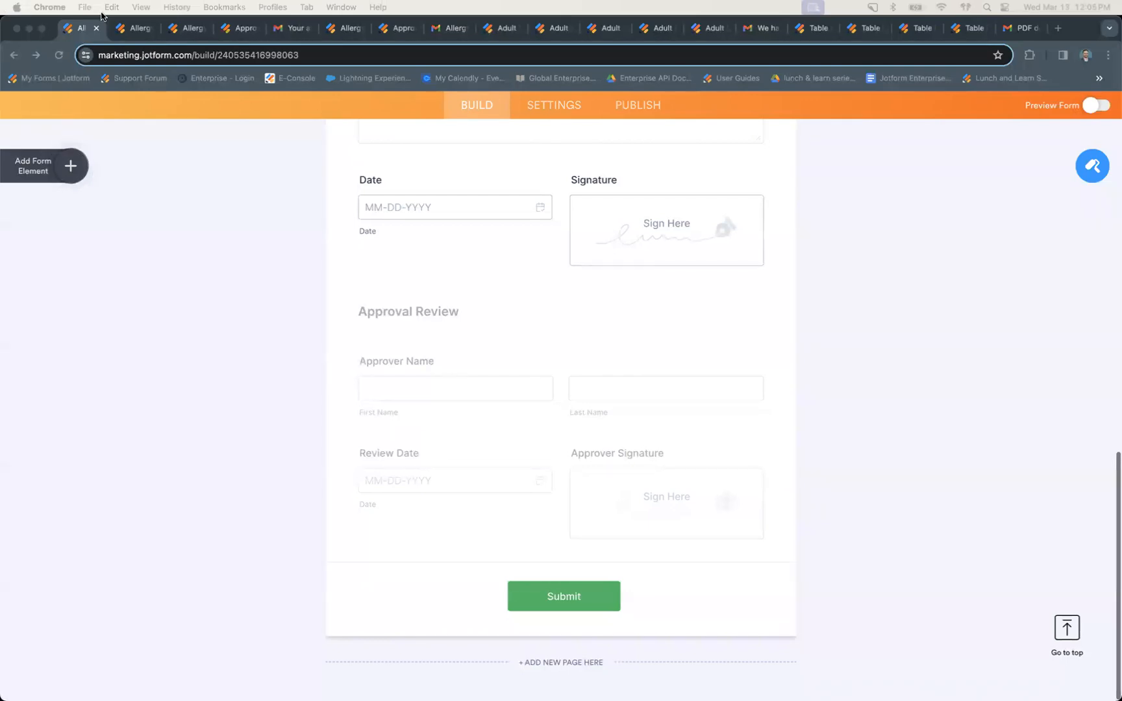
Step: Bring up the published allergy form and mark Food, Animals and Seasonal allergies, then enter the allergy details field
{"action": "left_click", "coordinate": [137, 28]}
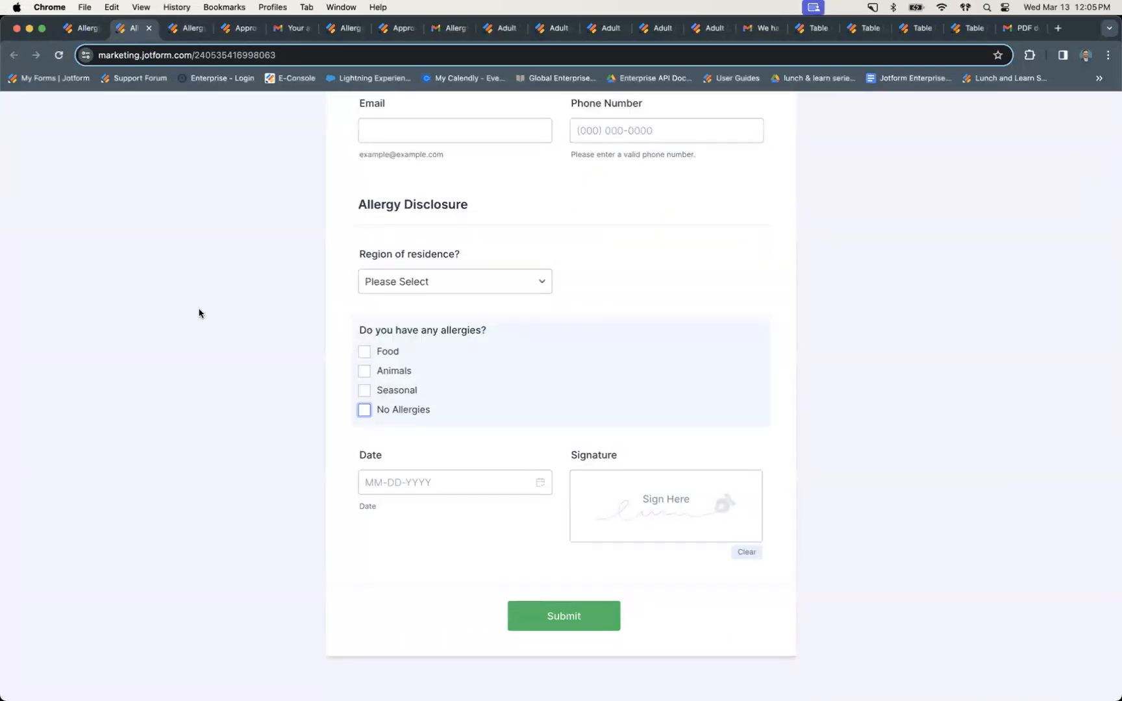
{"action": "scroll", "coordinate": [423, 341], "scroll_direction": "up", "scroll_amount": 3}
{"action": "scroll", "coordinate": [437, 306], "scroll_direction": "down", "scroll_amount": 2}
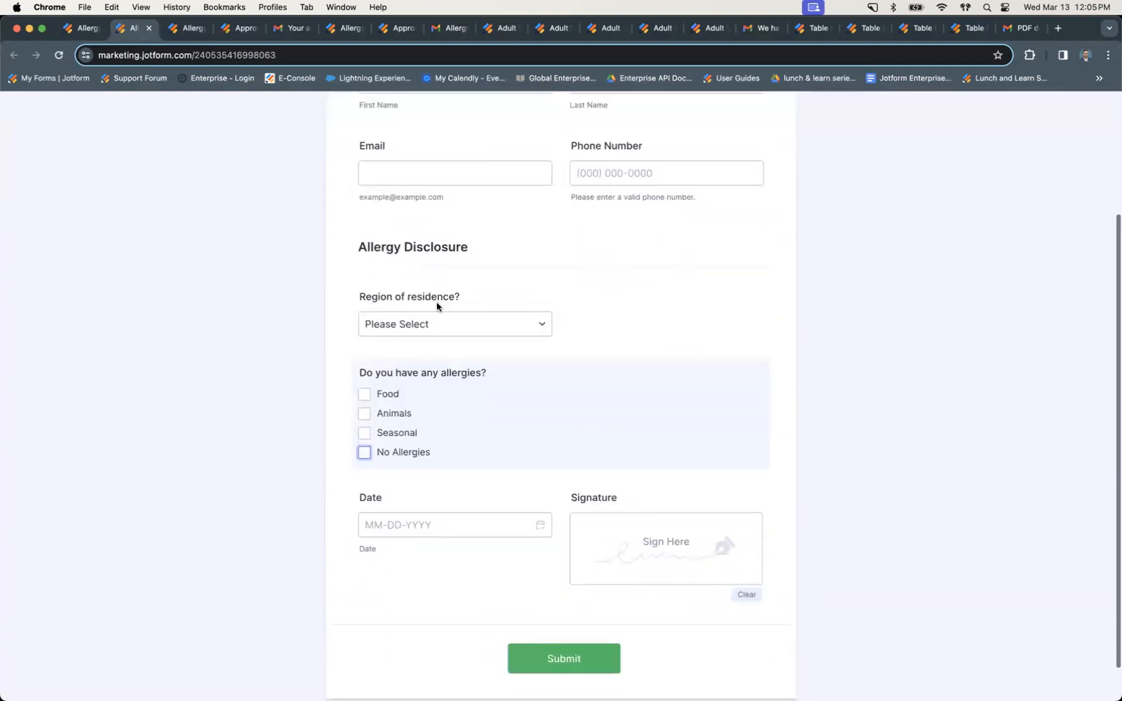
{"action": "left_click", "coordinate": [364, 394]}
{"action": "left_click", "coordinate": [364, 414]}
{"action": "left_click", "coordinate": [365, 433]}
{"action": "left_click", "coordinate": [447, 529]}
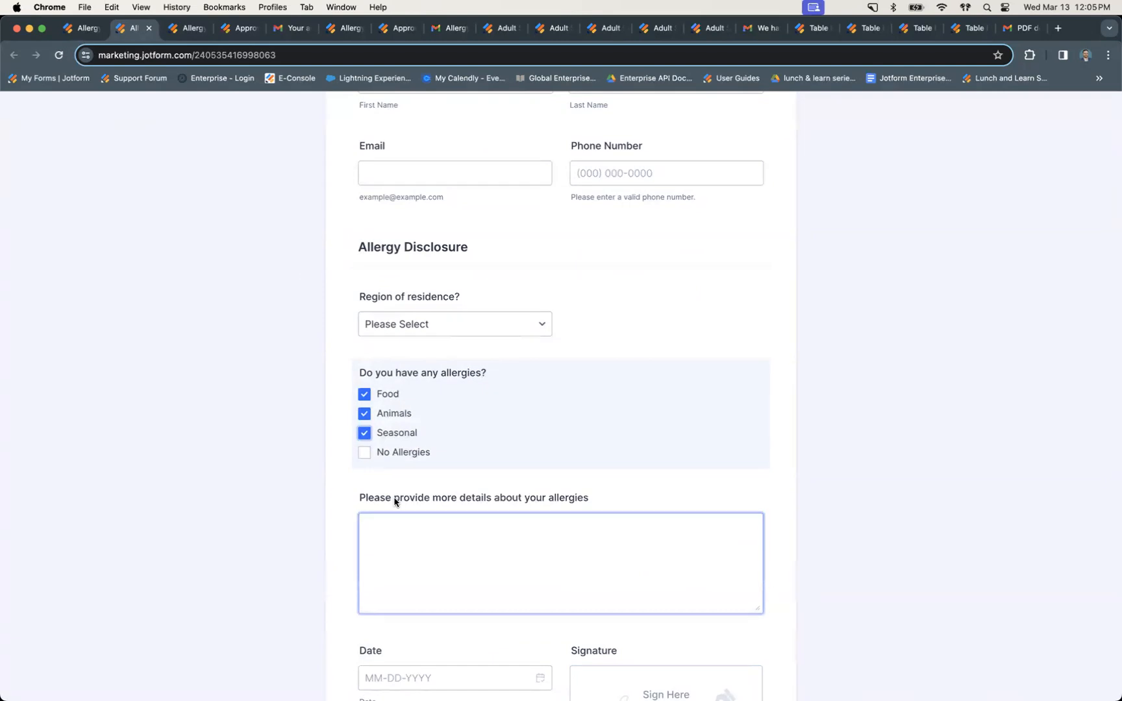
Step: Clear the Seasonal, Animals and Food answers and mark No Allergies instead
{"action": "left_click", "coordinate": [364, 433]}
{"action": "left_click", "coordinate": [364, 414]}
{"action": "left_click", "coordinate": [364, 394]}
{"action": "left_click", "coordinate": [365, 453]}
{"action": "scroll", "coordinate": [847, 488], "scroll_direction": "down", "scroll_amount": 2}
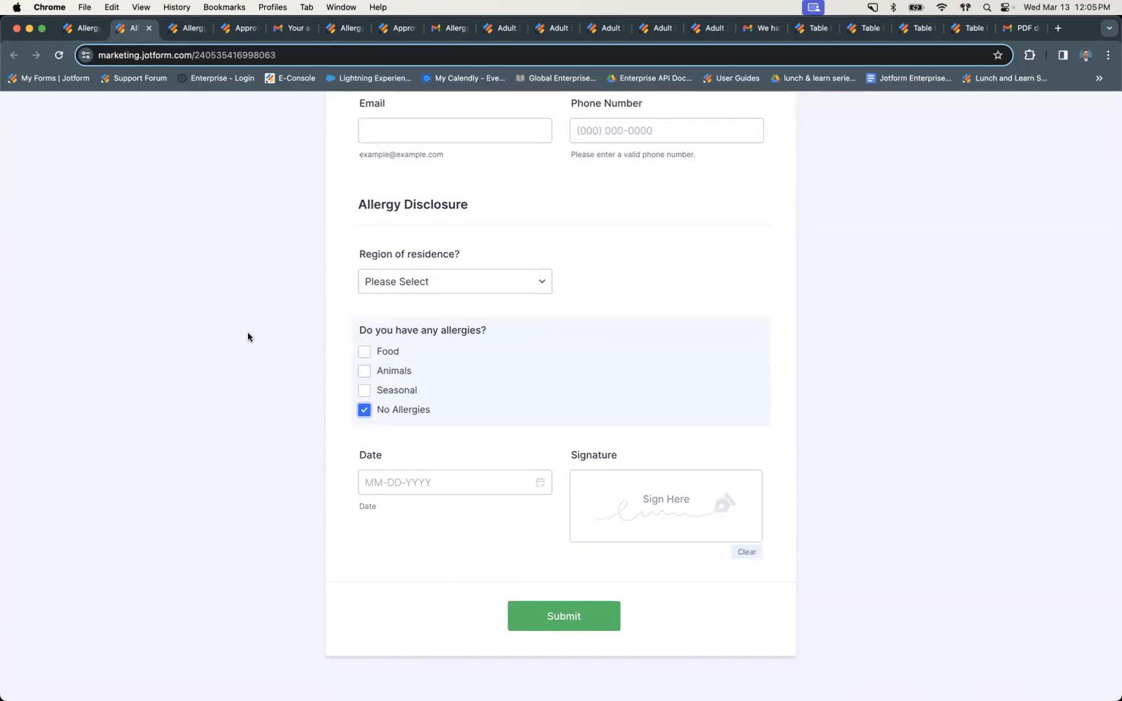
Step: Look through the form's Seasonal, Animal and Food Allergen Disclosure PDF documents and the options for the Food one
{"action": "key", "text": "ctrl+Tab"}
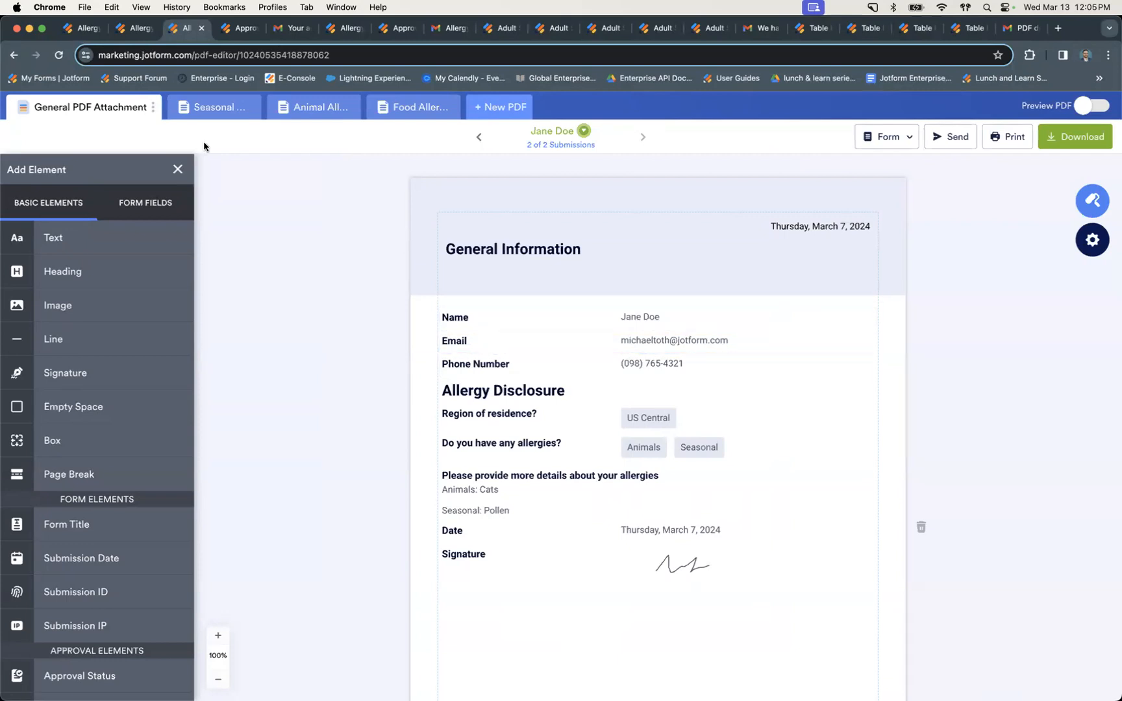
{"action": "left_click", "coordinate": [211, 108]}
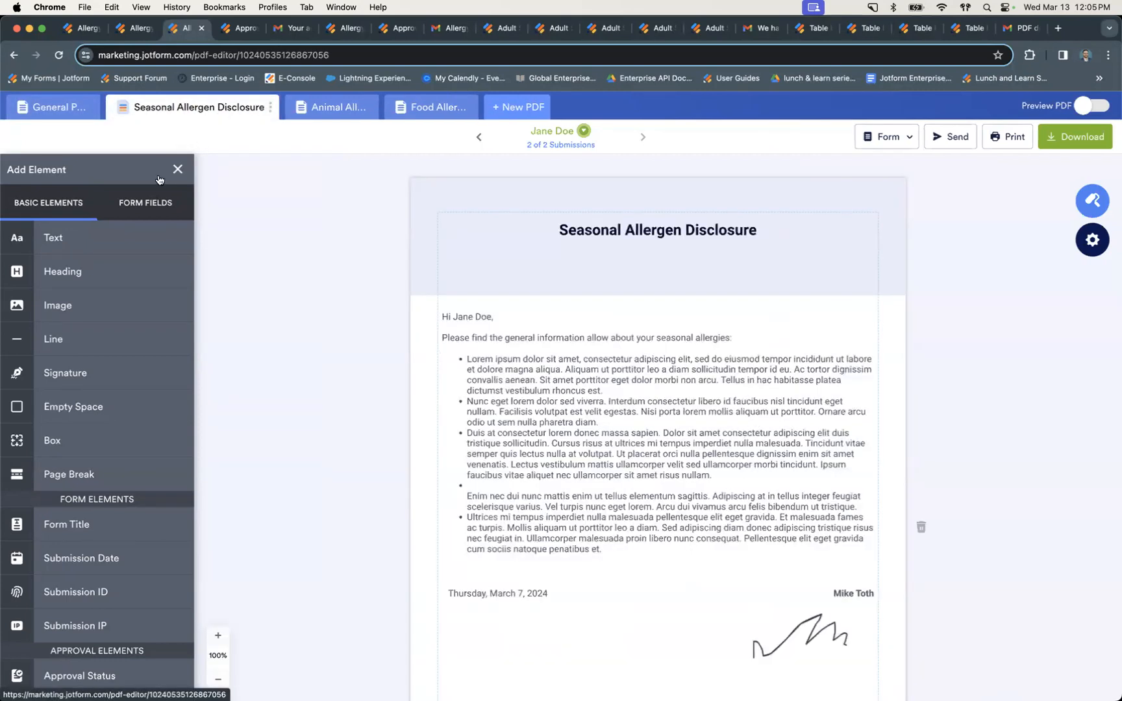
{"action": "left_click", "coordinate": [326, 108]}
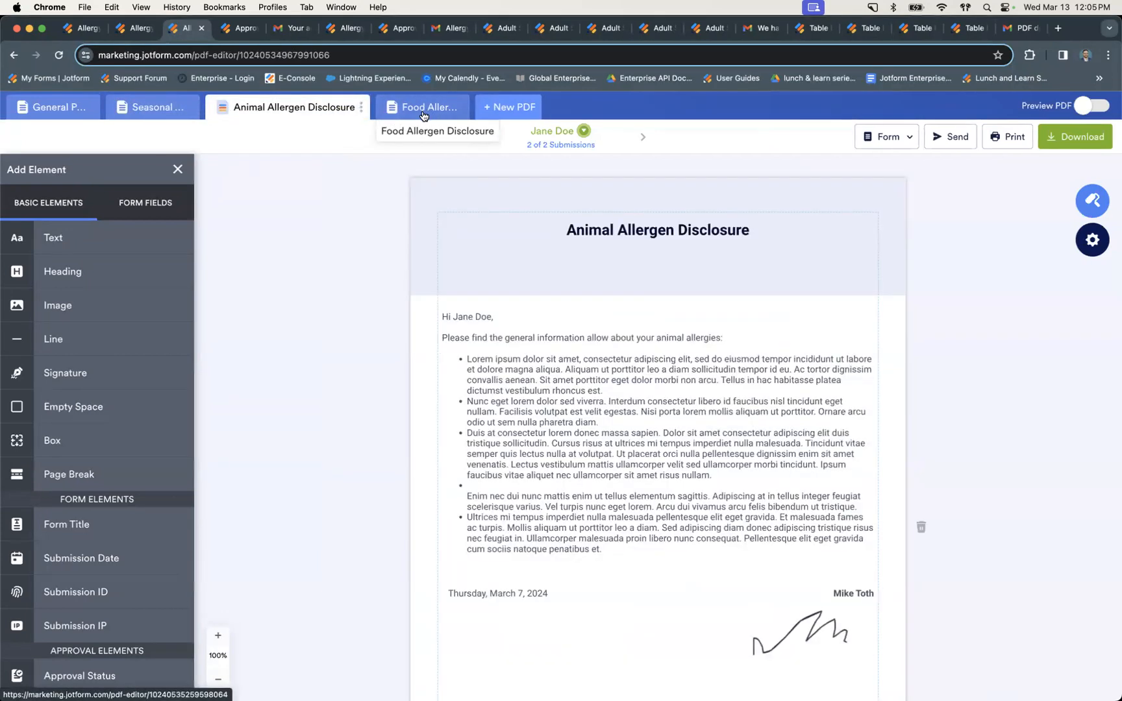
{"action": "left_click", "coordinate": [423, 107]}
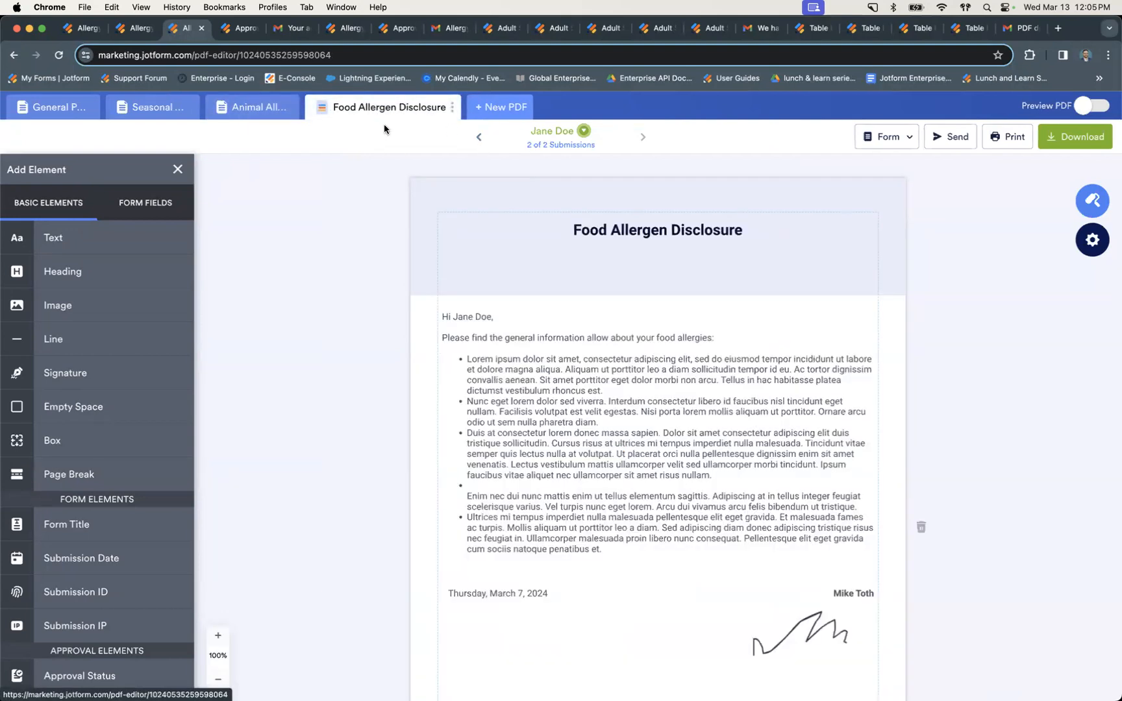
{"action": "left_click", "coordinate": [452, 107]}
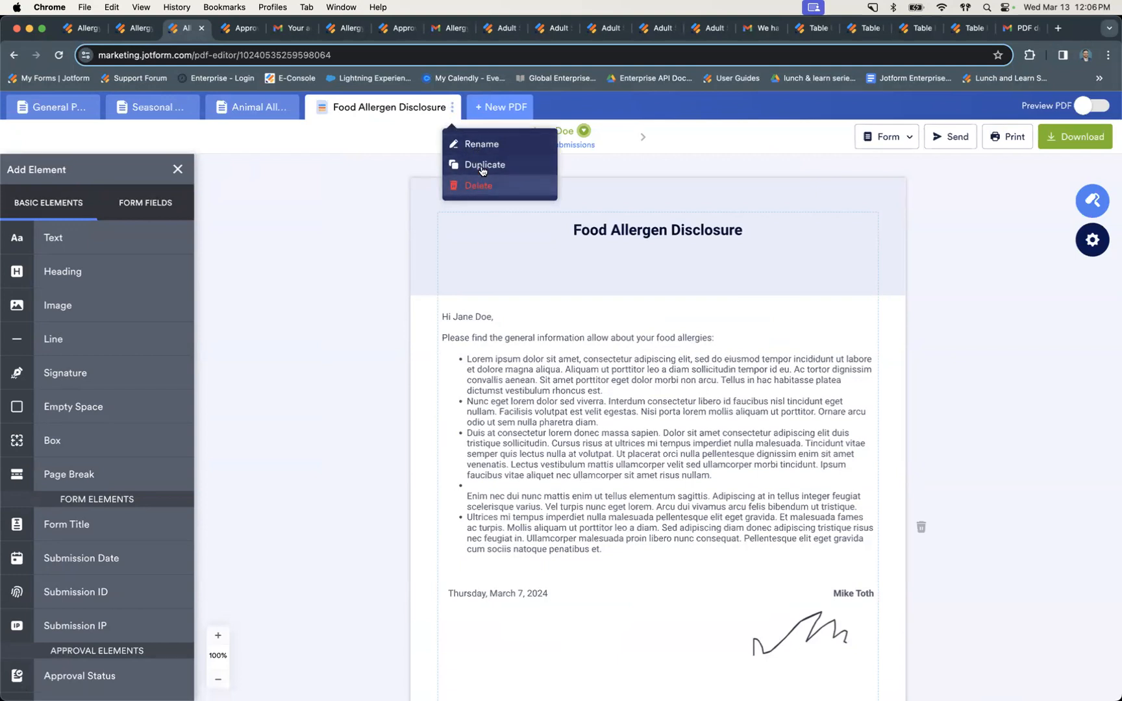
{"action": "left_click", "coordinate": [343, 179]}
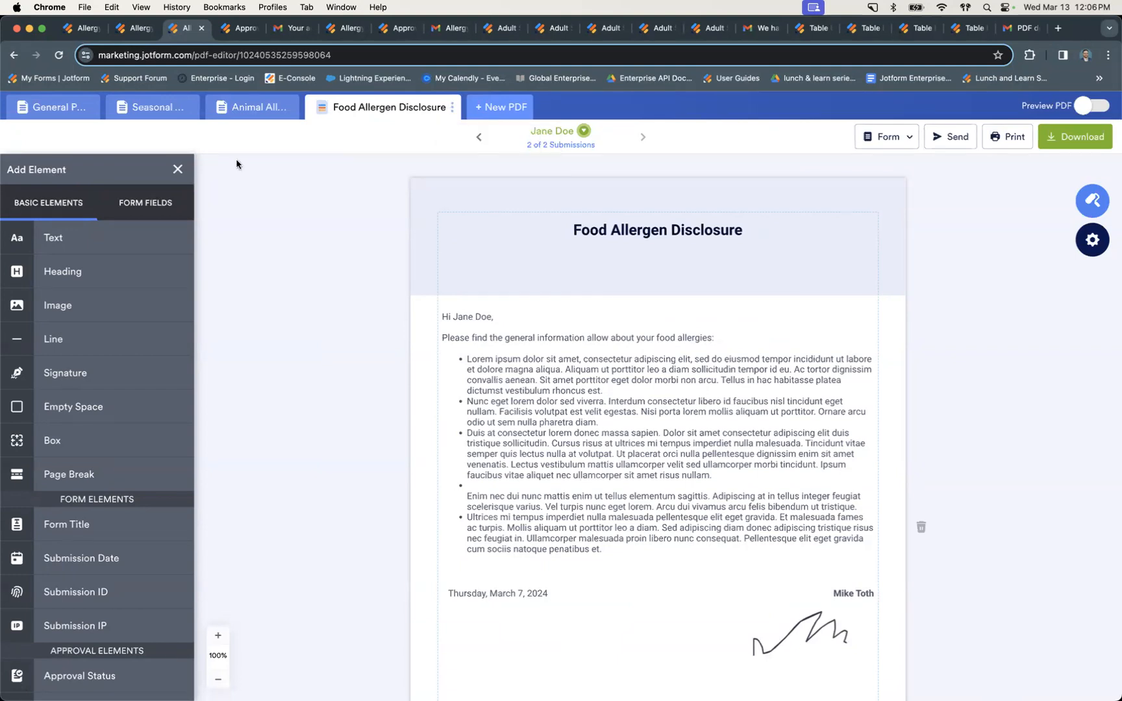
Step: In the Allergy Disclosure approval workflow, inspect the approver notification email's content and PDF attachment settings without changing them
{"action": "left_click", "coordinate": [239, 28]}
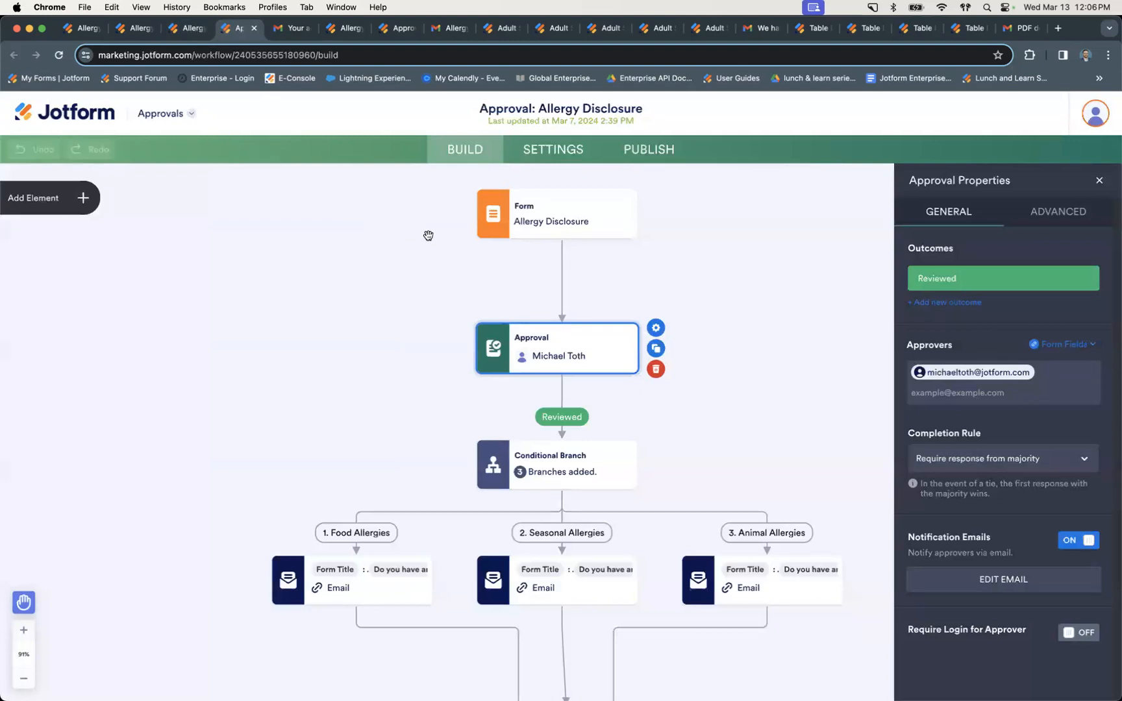
{"action": "mouse_move", "coordinate": [552, 224]}
{"action": "mouse_move", "coordinate": [558, 446]}
{"action": "mouse_move", "coordinate": [589, 301]}
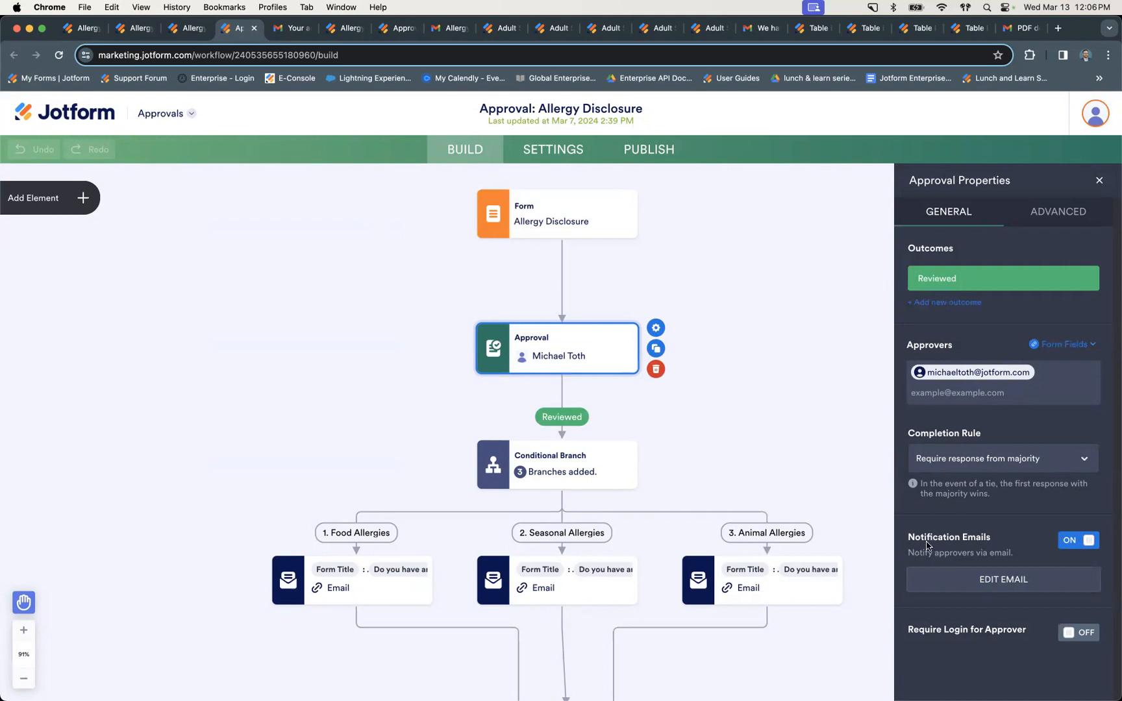
{"action": "left_click", "coordinate": [984, 584]}
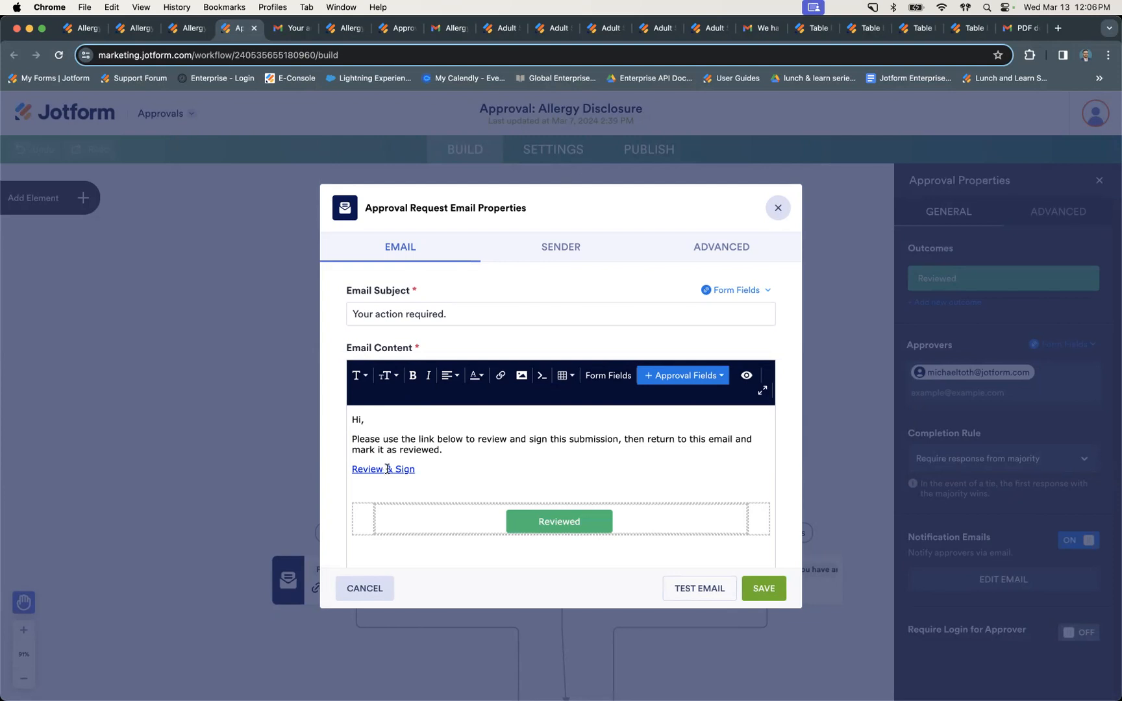
{"action": "left_click", "coordinate": [704, 249]}
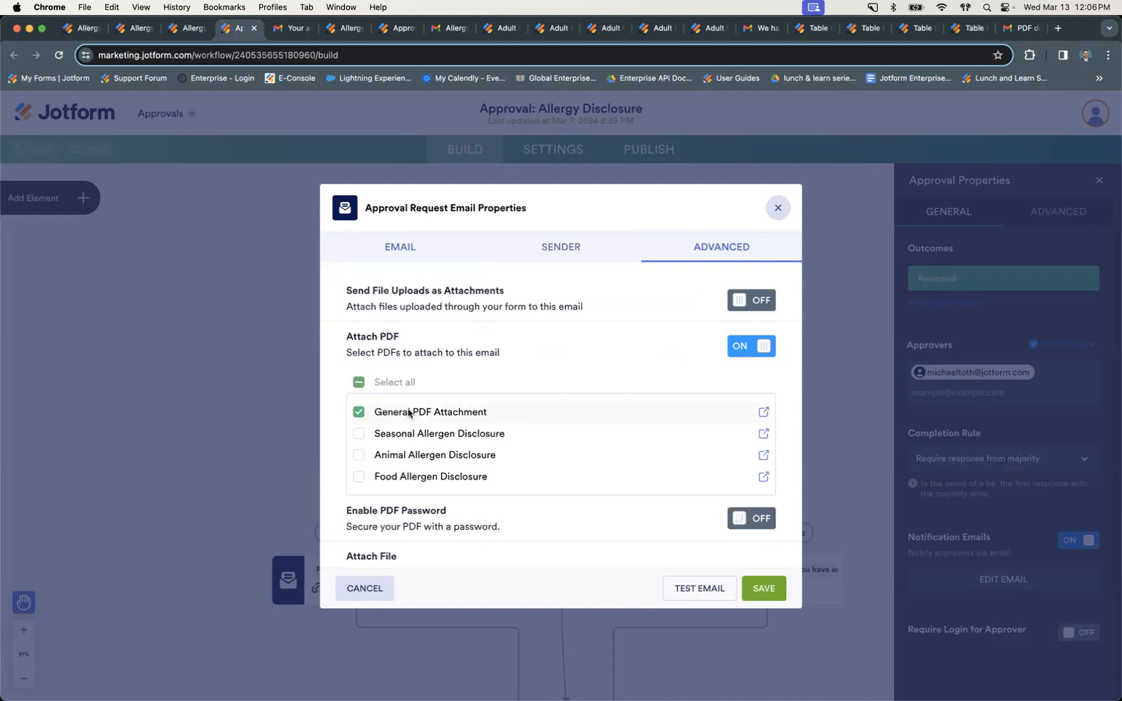
{"action": "scroll", "coordinate": [374, 413], "scroll_direction": "down", "scroll_amount": 3}
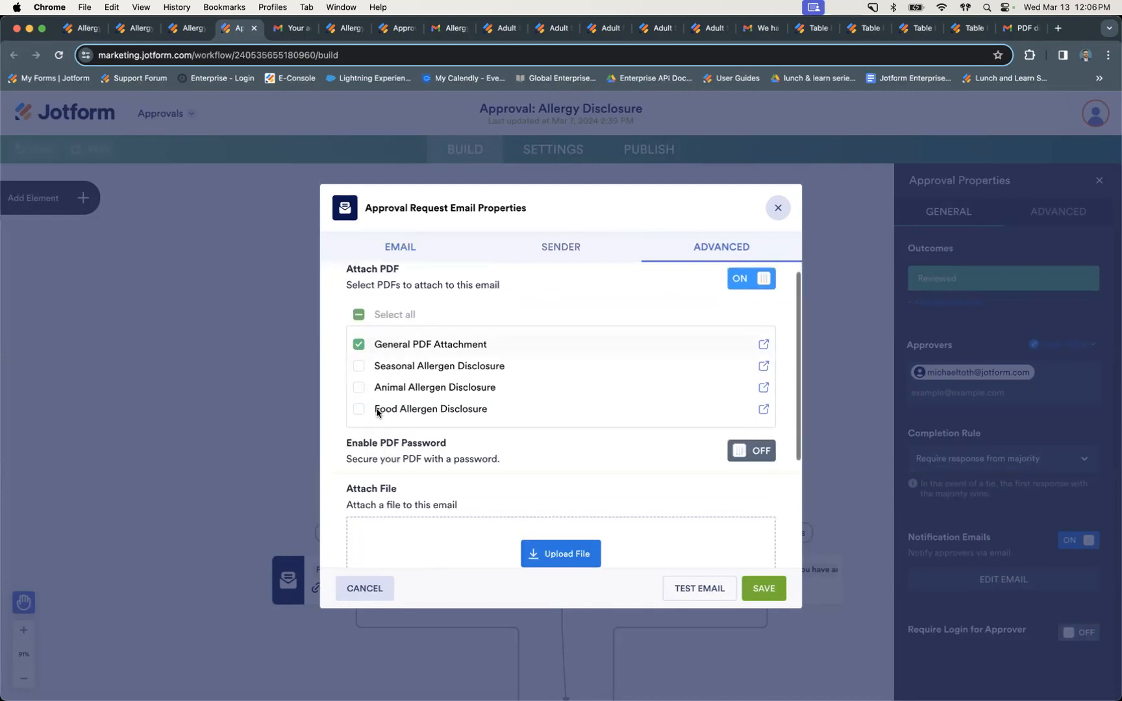
{"action": "scroll", "coordinate": [415, 397], "scroll_direction": "up", "scroll_amount": 3}
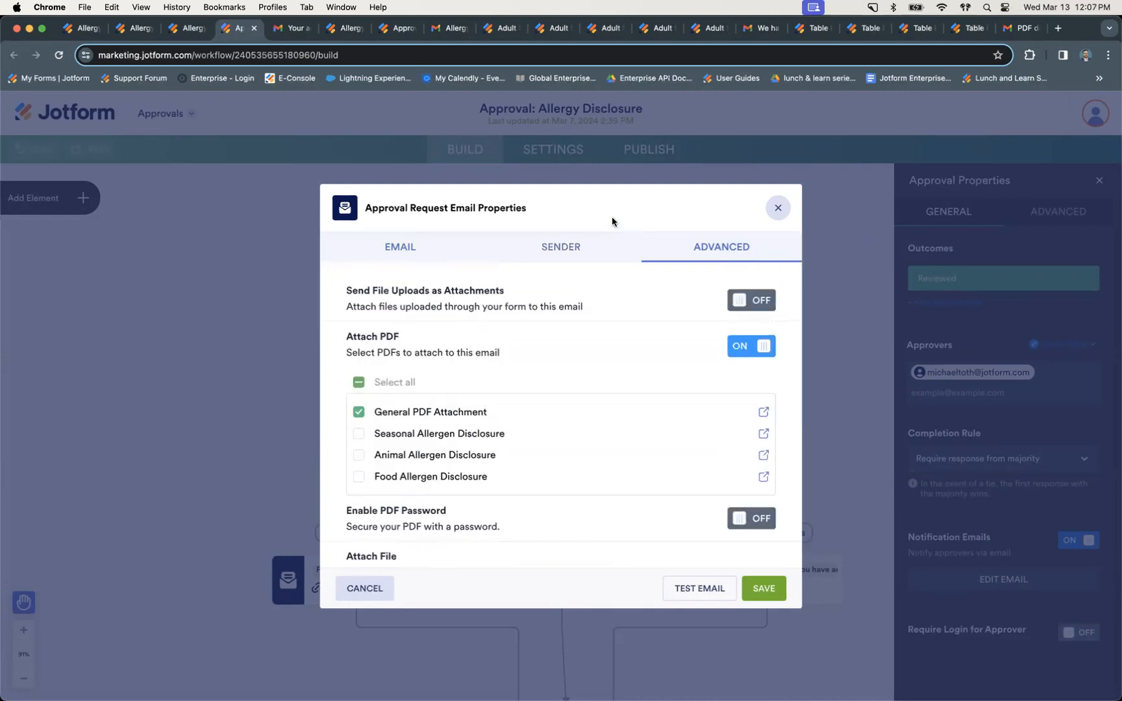
{"action": "left_click", "coordinate": [777, 209]}
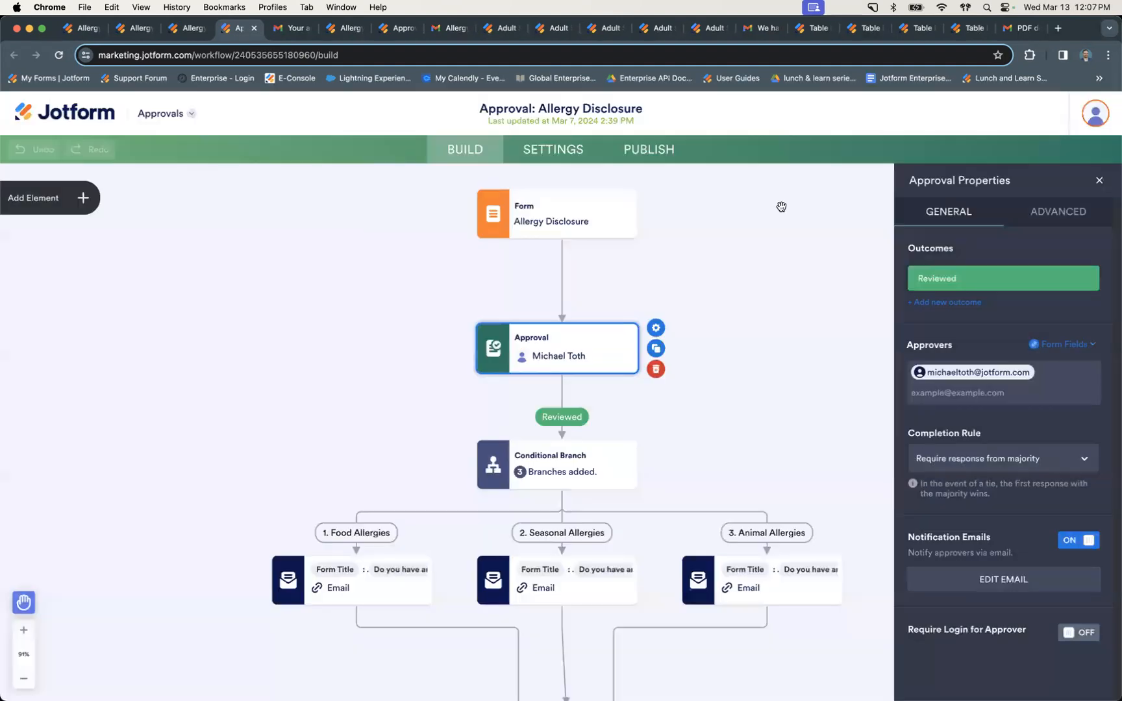
Step: Switch to Gmail, view the "Your action required." approval email, and examine its Review & Sign submission through the approval review section
{"action": "left_click", "coordinate": [291, 28]}
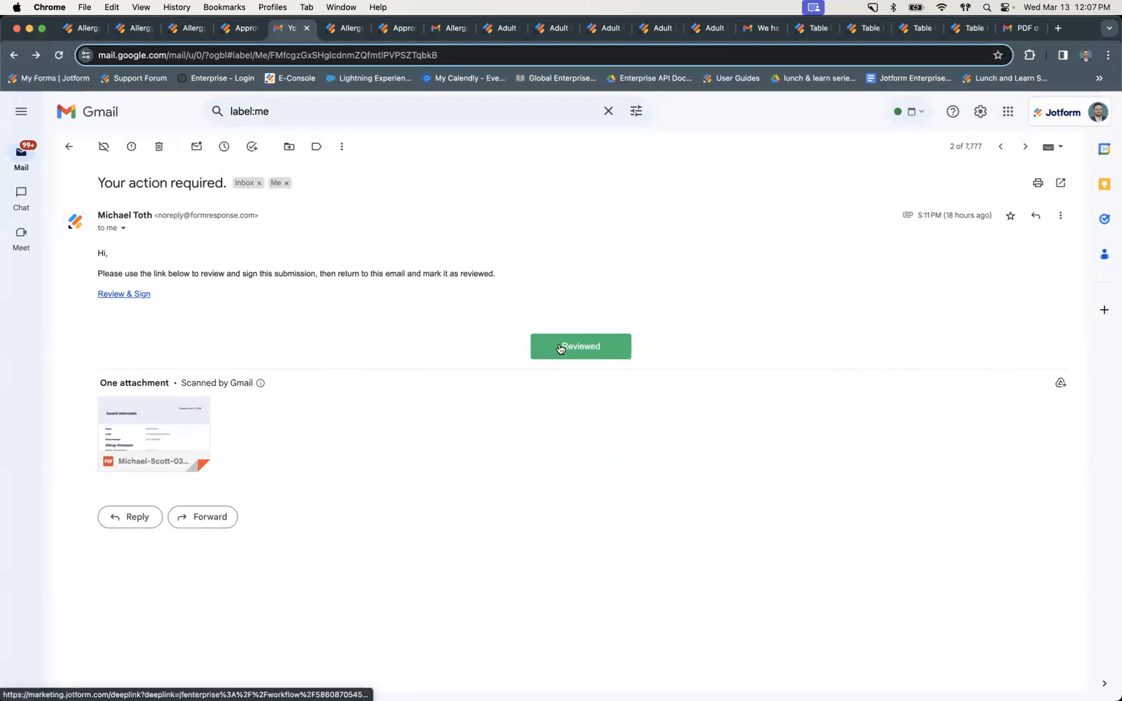
{"action": "left_click", "coordinate": [108, 295]}
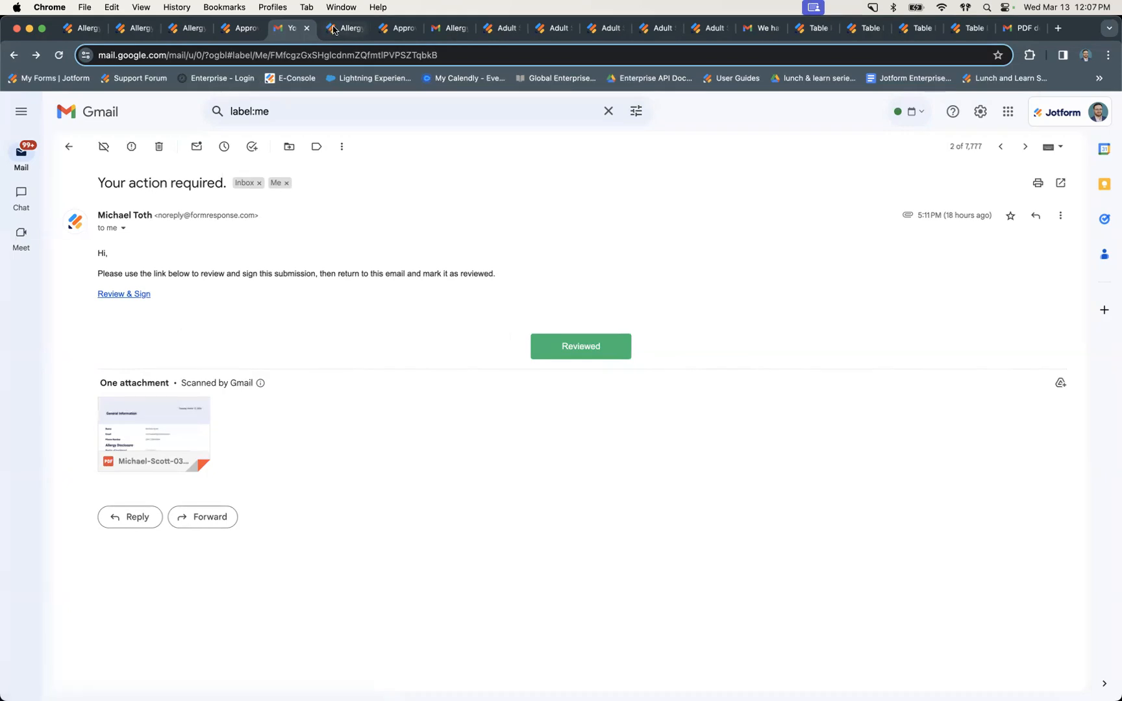
{"action": "scroll", "coordinate": [481, 318], "scroll_direction": "down", "scroll_amount": 1}
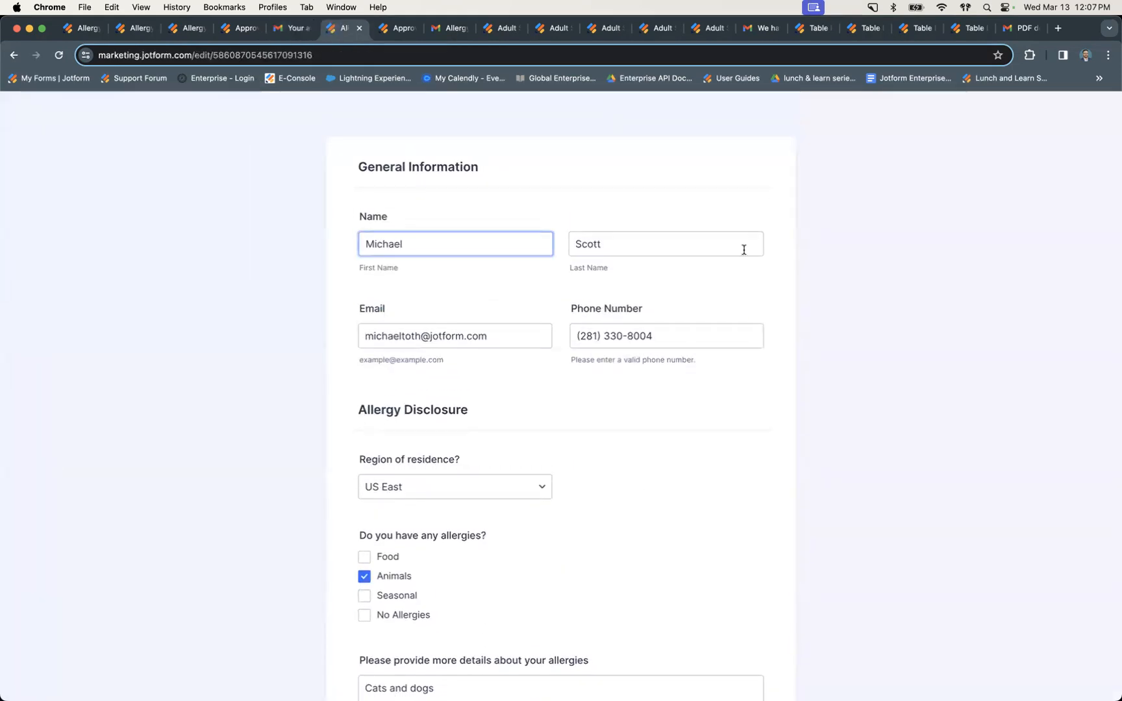
{"action": "scroll", "coordinate": [398, 203], "scroll_direction": "down", "scroll_amount": 3}
{"action": "scroll", "coordinate": [676, 267], "scroll_direction": "down", "scroll_amount": 4}
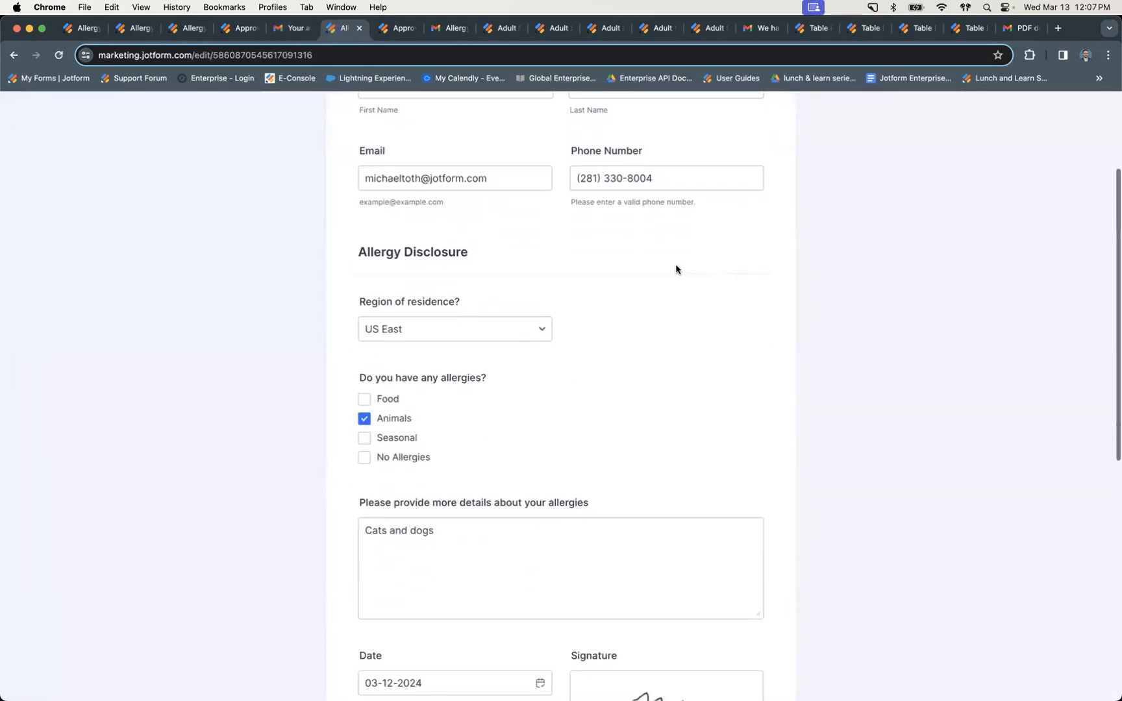
{"action": "scroll", "coordinate": [571, 257], "scroll_direction": "down", "scroll_amount": 3}
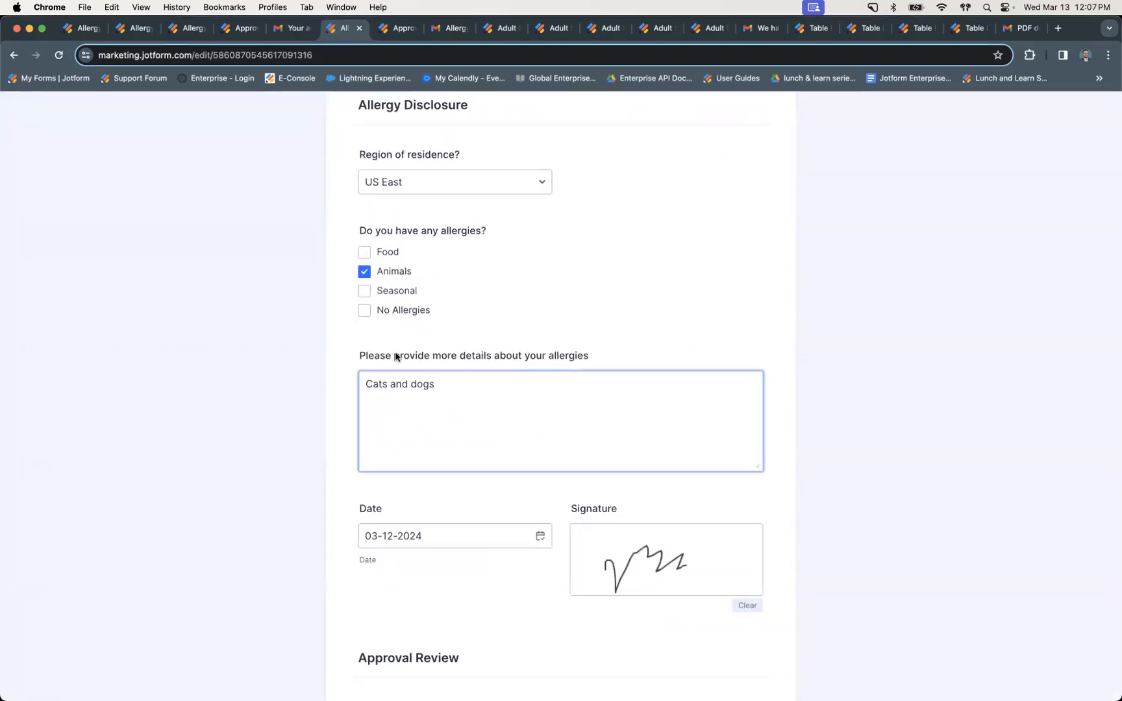
{"action": "scroll", "coordinate": [462, 380], "scroll_direction": "down", "scroll_amount": 10}
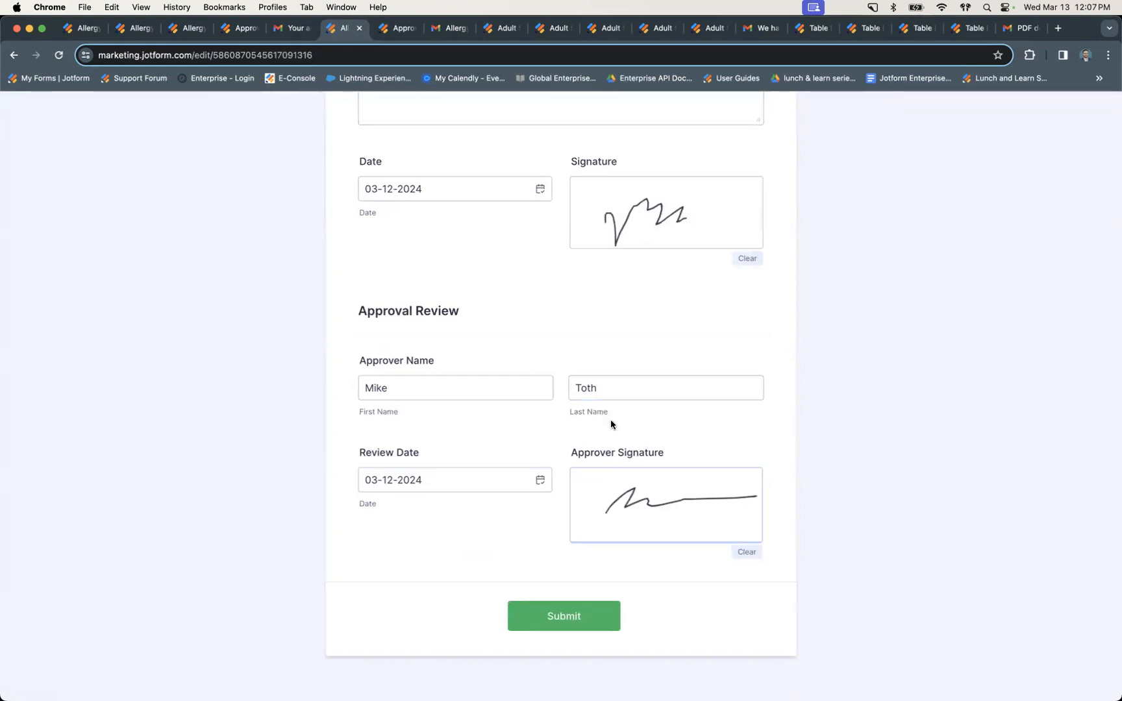
{"action": "scroll", "coordinate": [466, 393], "scroll_direction": "up", "scroll_amount": 15}
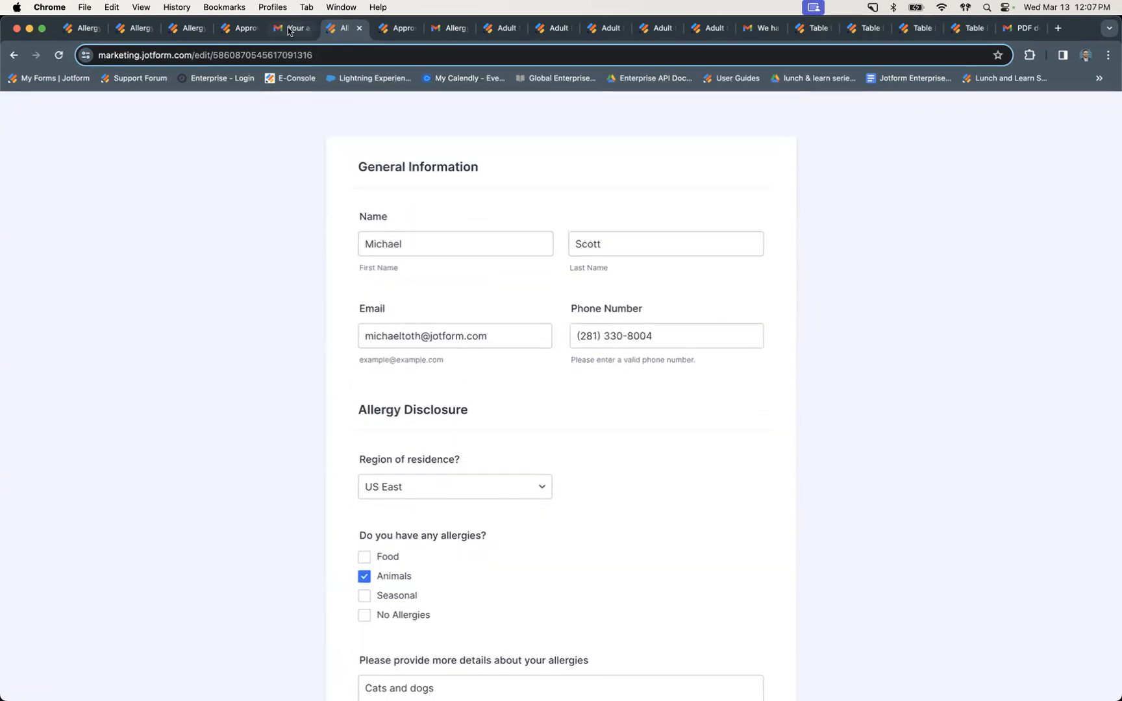
{"action": "left_click", "coordinate": [291, 30]}
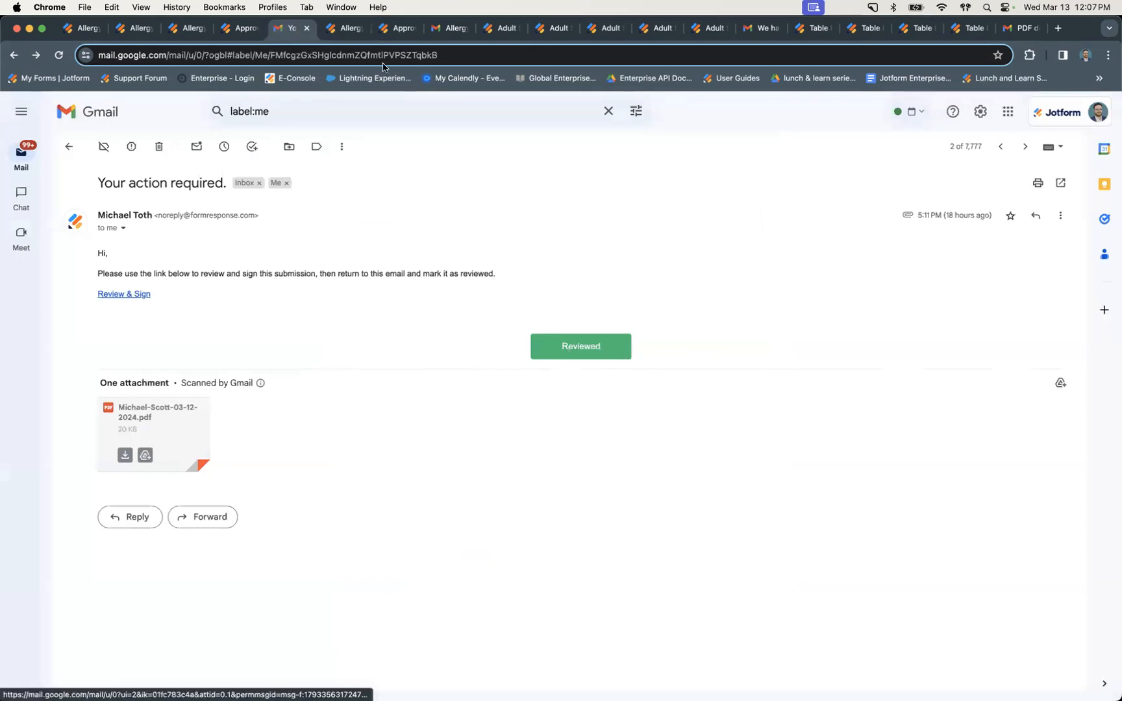
{"action": "left_click", "coordinate": [344, 30]}
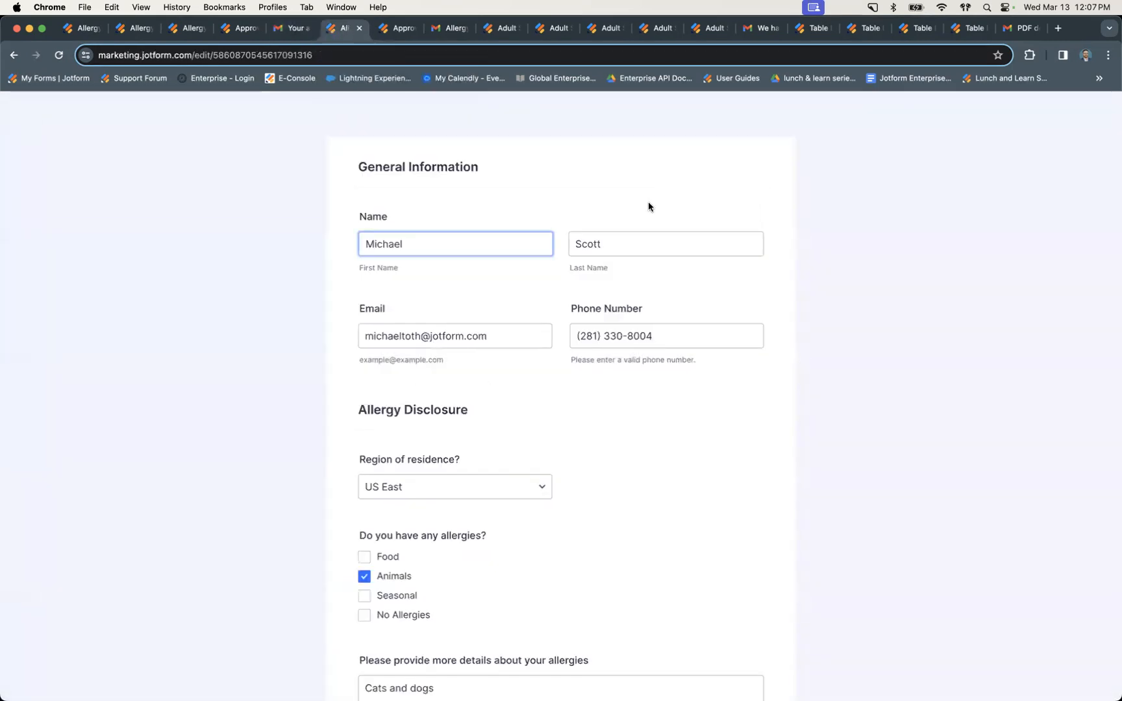
Step: Return to the approval workflow and inspect the conditions of its conditional branch for food, seasonal and animal allergies
{"action": "left_click", "coordinate": [401, 28]}
{"action": "scroll", "coordinate": [357, 301], "scroll_direction": "up", "scroll_amount": 1}
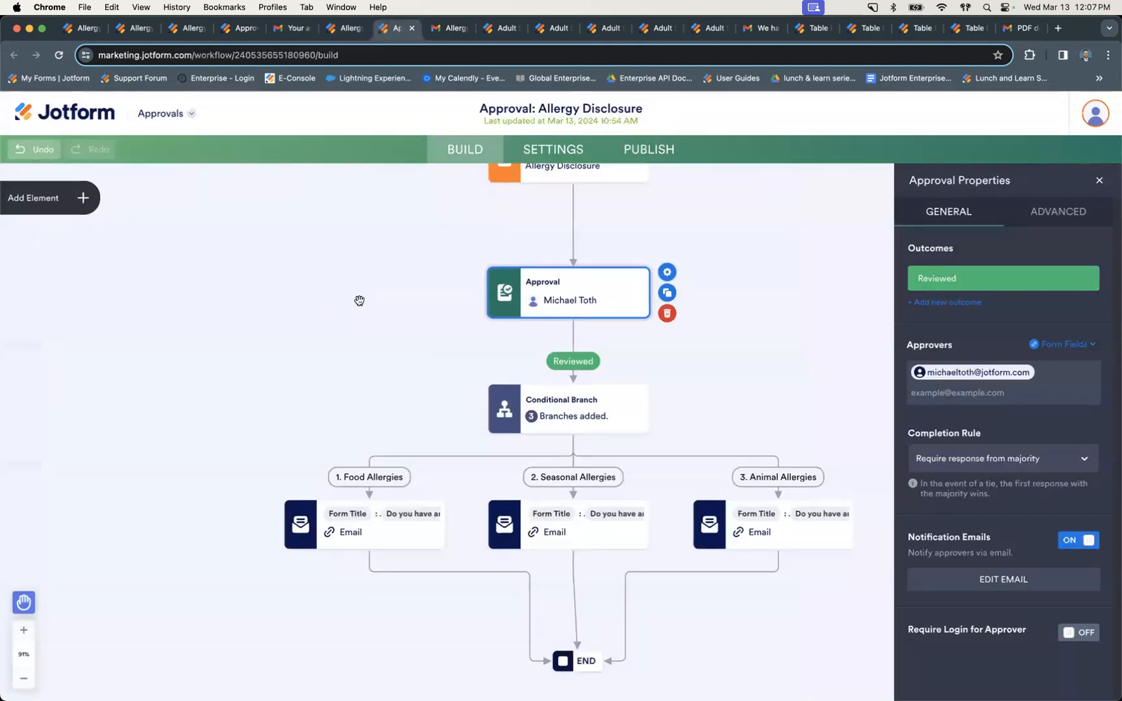
{"action": "left_click", "coordinate": [667, 392]}
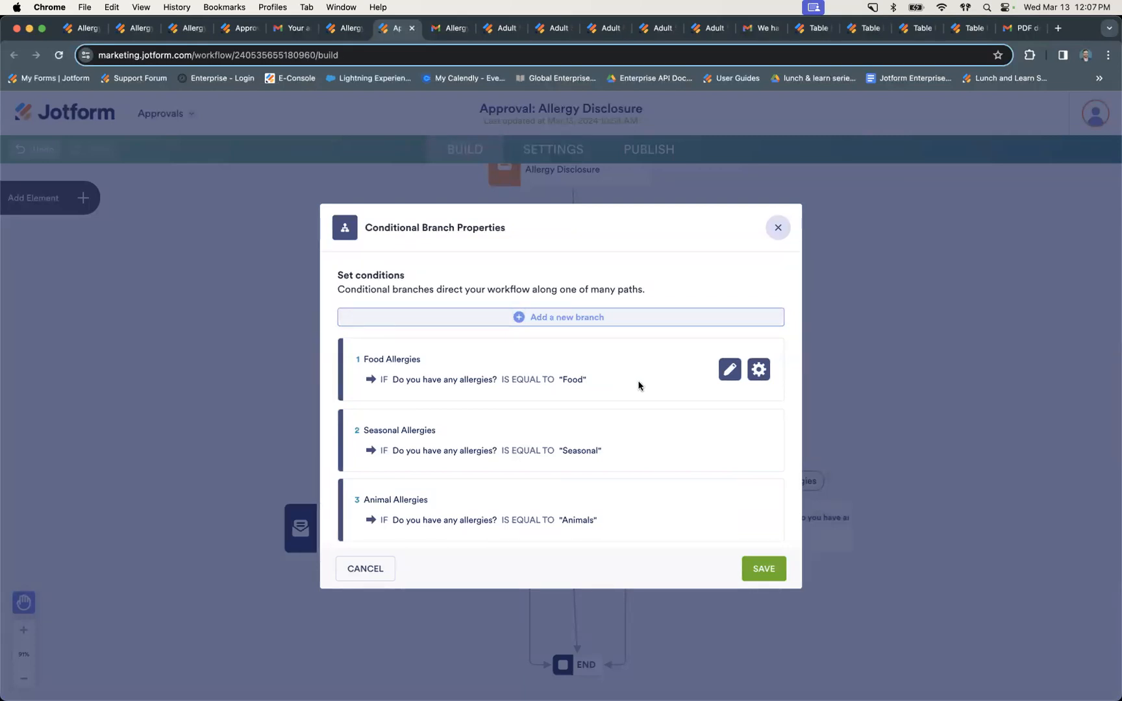
{"action": "left_click", "coordinate": [778, 229]}
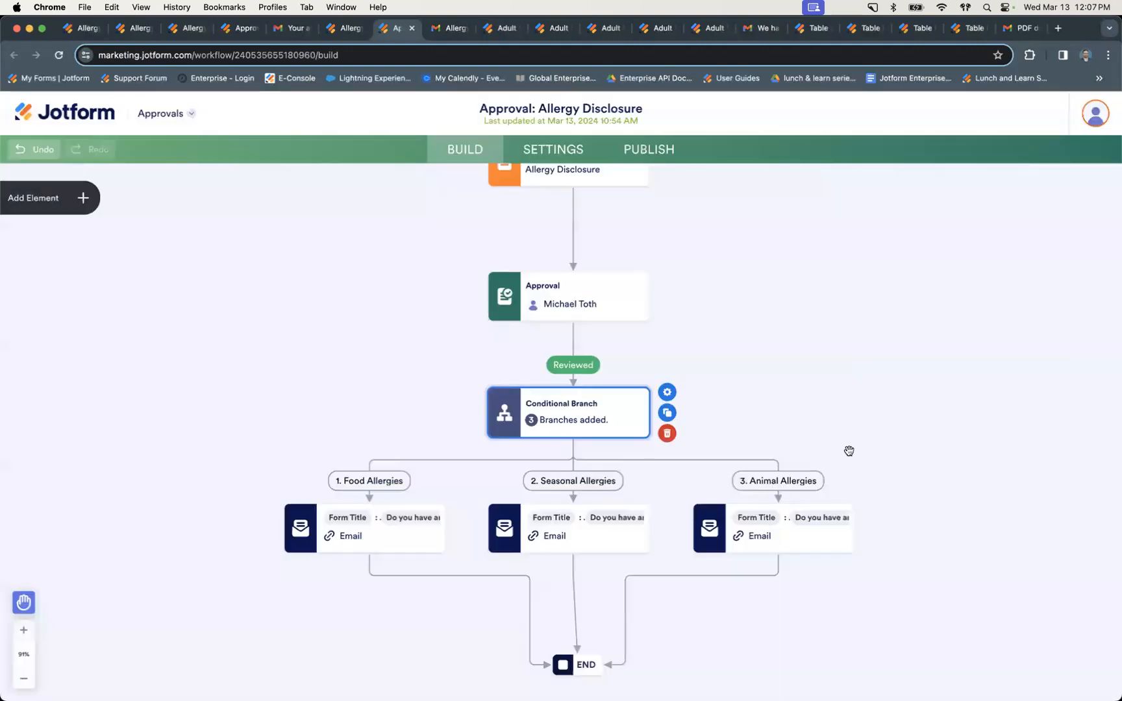
Step: Inspect the Food Allergies branch email's content and the Allergy Disclosure PDF documents it attaches, leaving its settings unchanged
{"action": "mouse_move", "coordinate": [416, 537]}
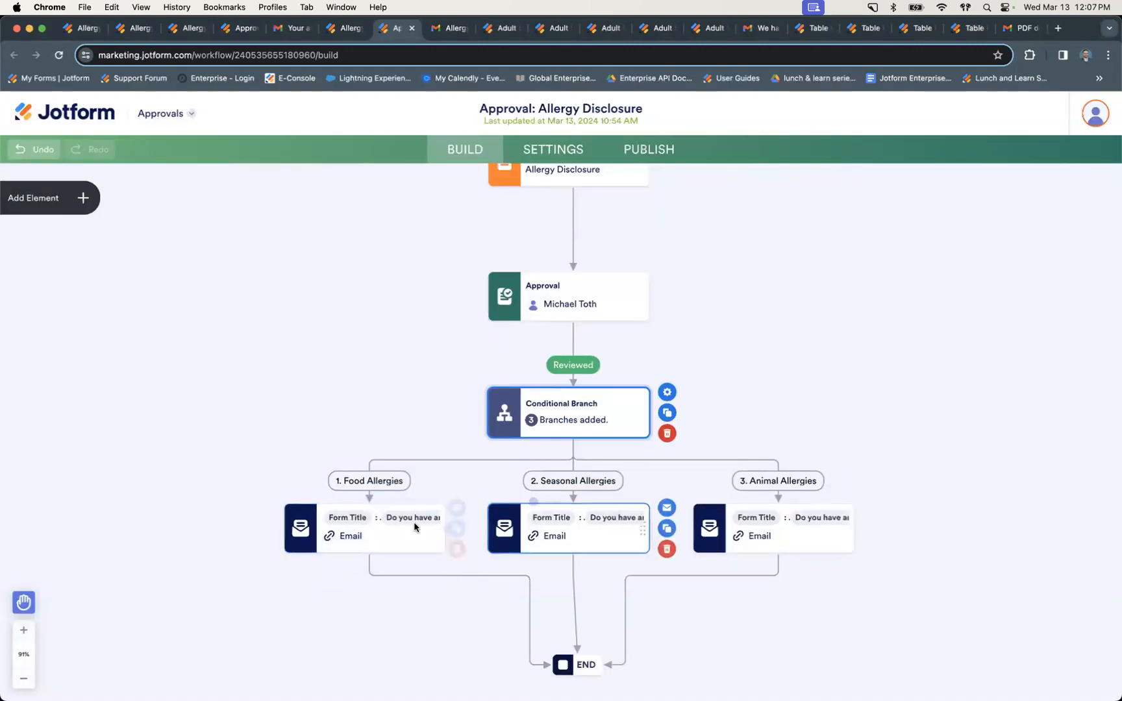
{"action": "left_click", "coordinate": [479, 511]}
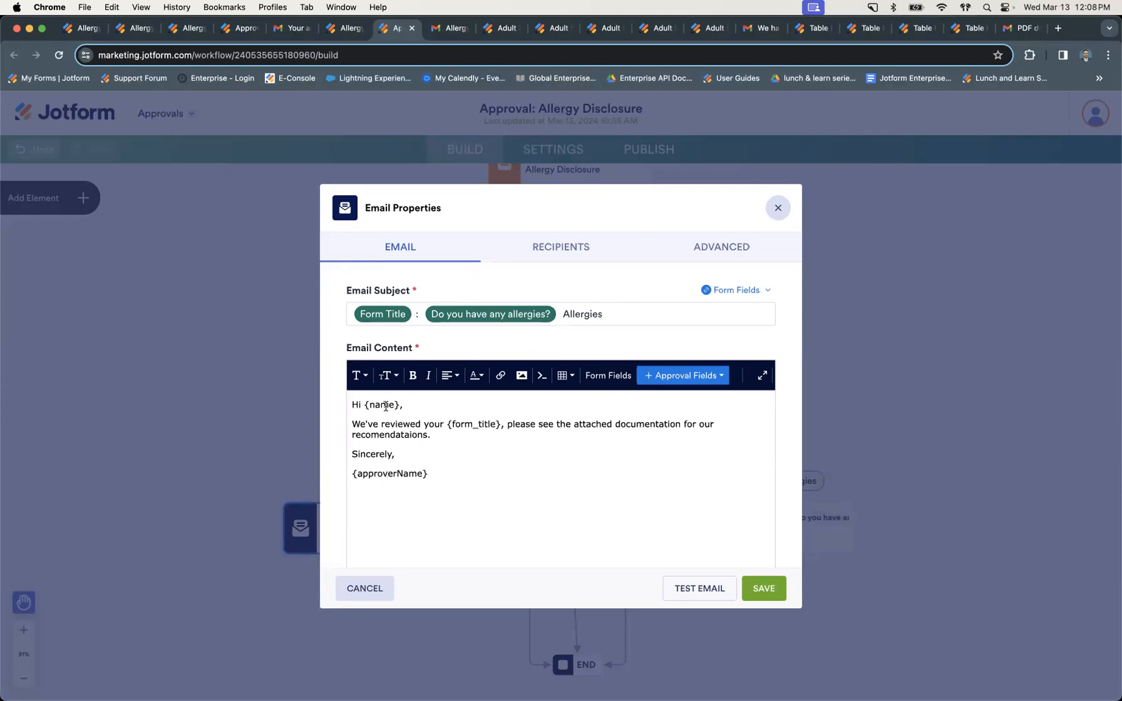
{"action": "left_click", "coordinate": [710, 265]}
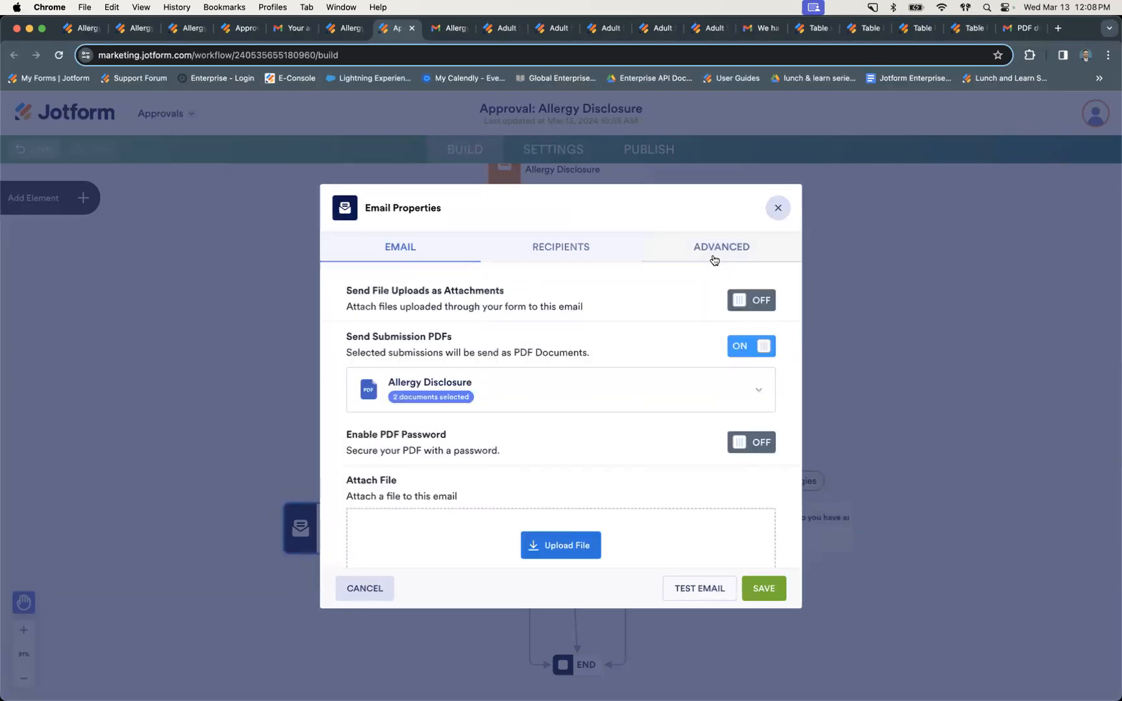
{"action": "left_click", "coordinate": [532, 384]}
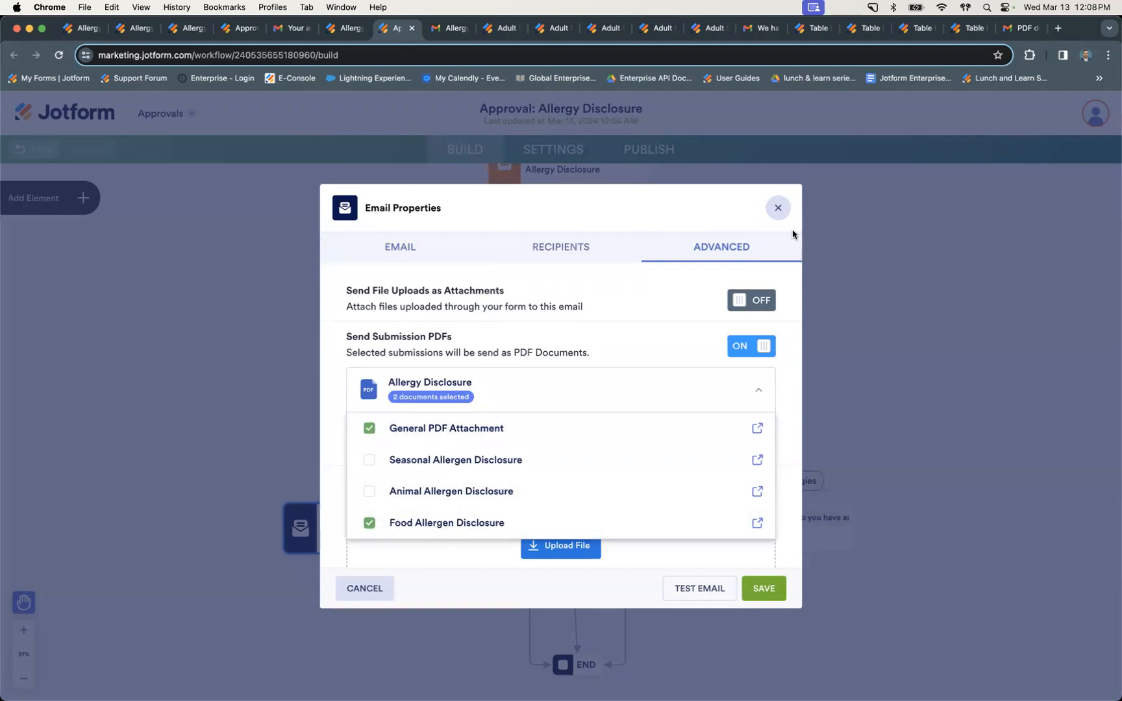
{"action": "left_click", "coordinate": [778, 207]}
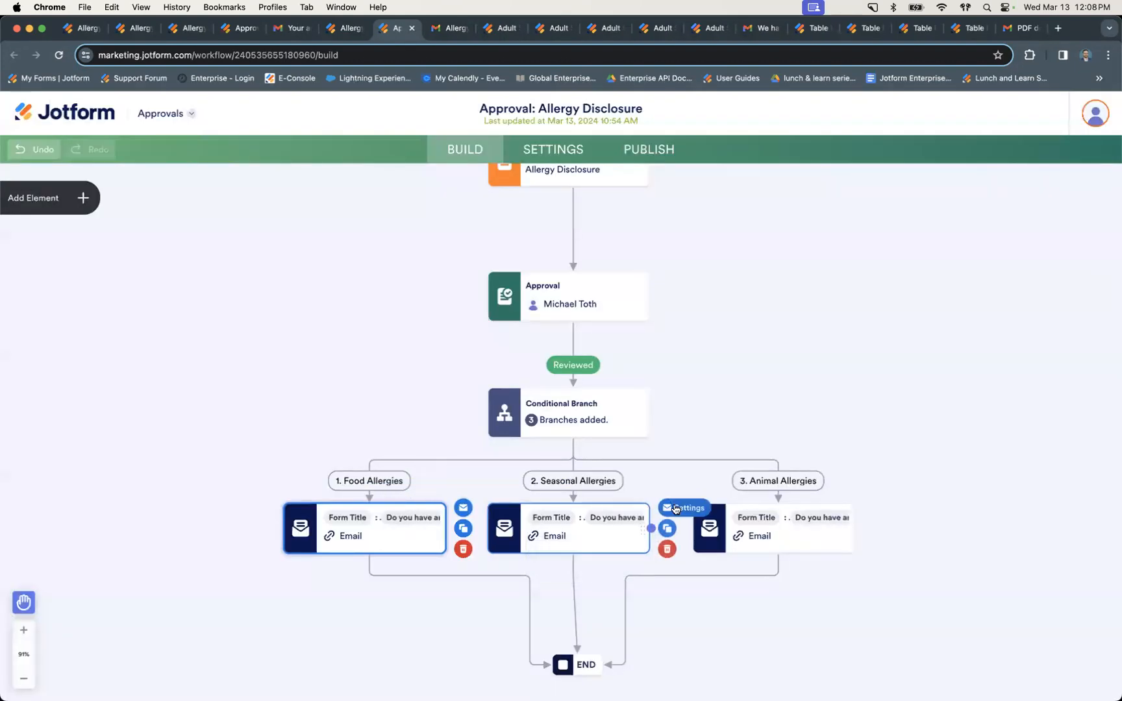
Step: Check which Allergy Disclosure PDF documents the Seasonal Allergies branch email attaches, and close its properties without saving
{"action": "left_click", "coordinate": [669, 508]}
{"action": "left_click", "coordinate": [728, 257]}
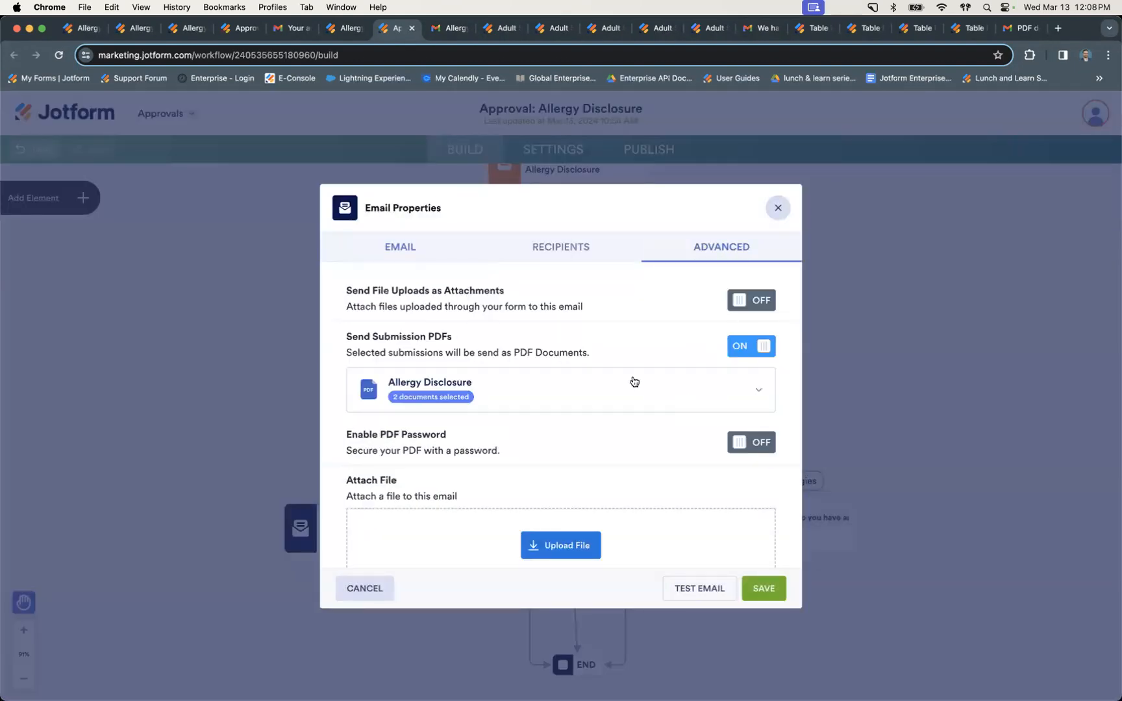
{"action": "left_click", "coordinate": [664, 389]}
{"action": "left_click", "coordinate": [778, 208]}
Step: View the Animal Allergies branch email's advanced attachment settings and close its properties without saving
{"action": "left_click", "coordinate": [824, 535]}
{"action": "left_click", "coordinate": [890, 508]}
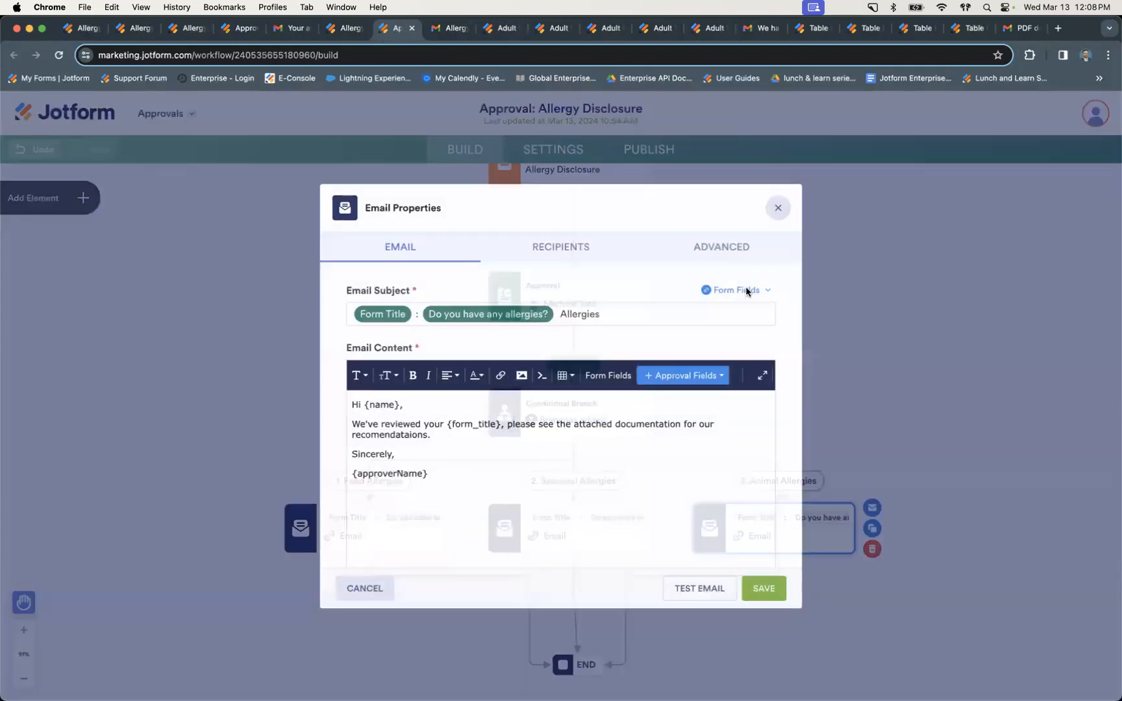
{"action": "left_click", "coordinate": [722, 252]}
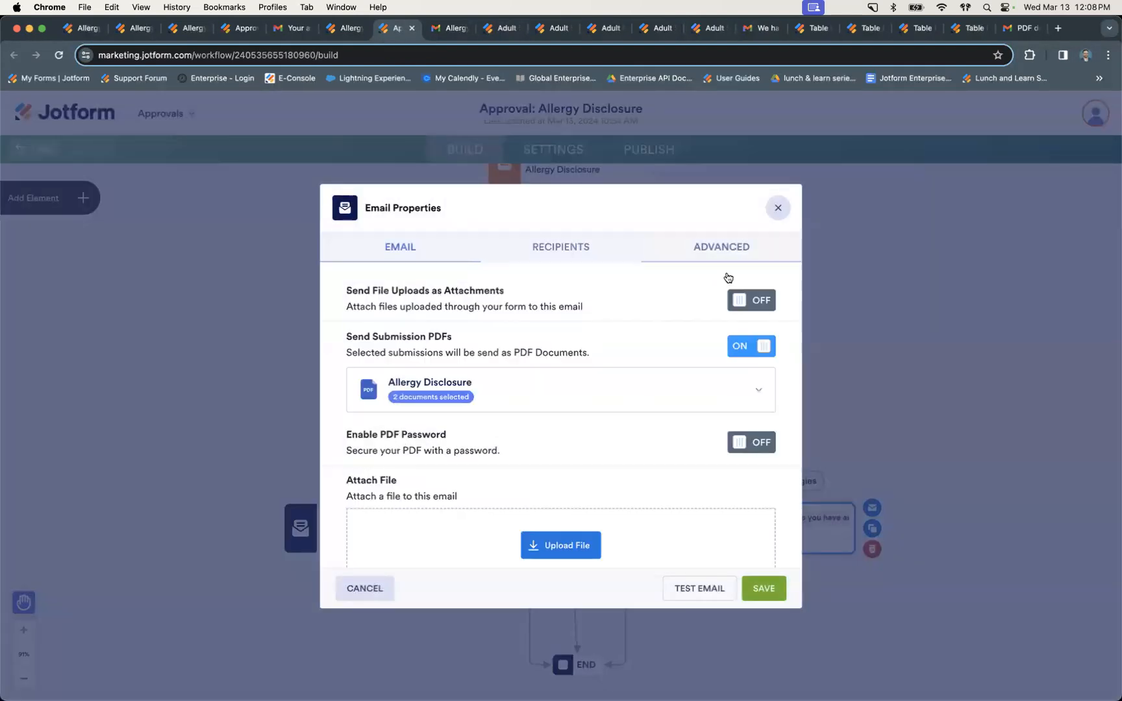
{"action": "left_click", "coordinate": [781, 209]}
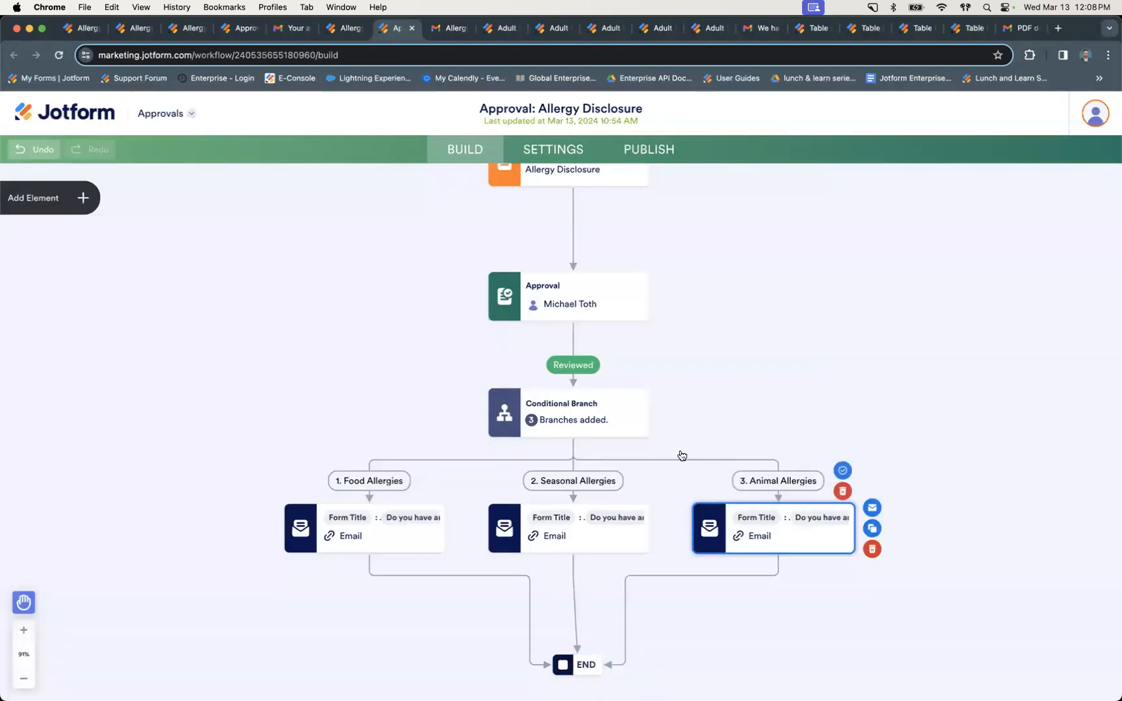
Step: Add a PDF element to the workflow canvas below the Food Allergies email
{"action": "scroll", "coordinate": [682, 455], "scroll_direction": "down", "scroll_amount": 2}
{"action": "mouse_move", "coordinate": [648, 543]}
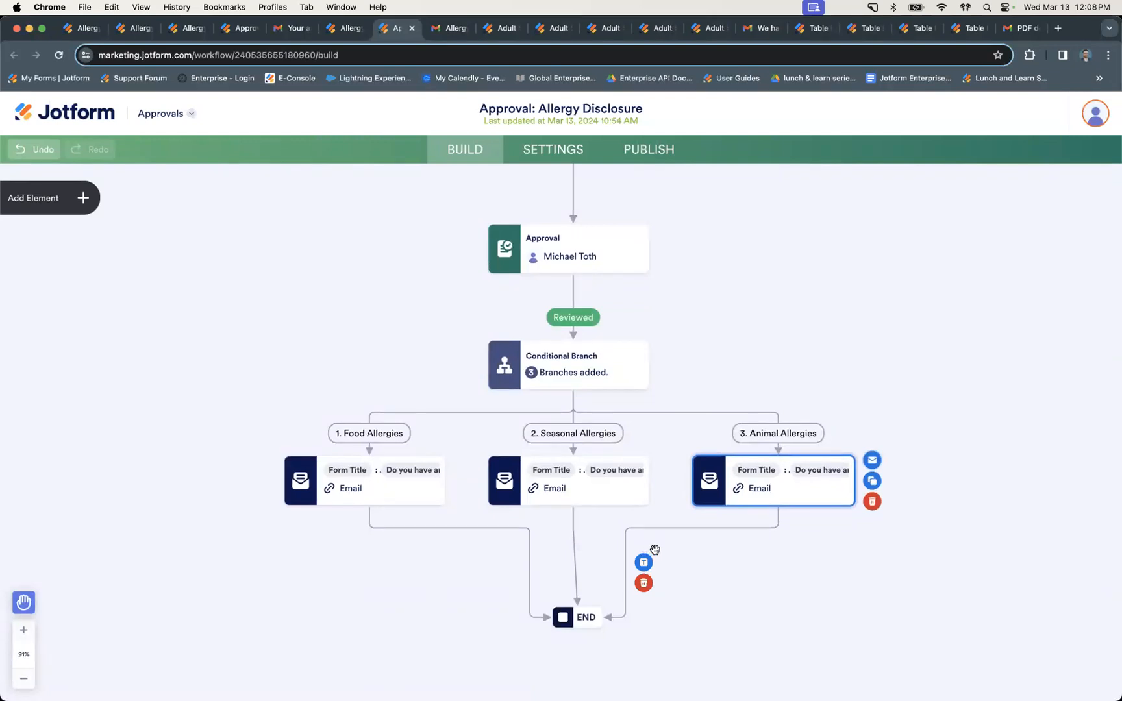
{"action": "scroll", "coordinate": [642, 494], "scroll_direction": "up", "scroll_amount": 2}
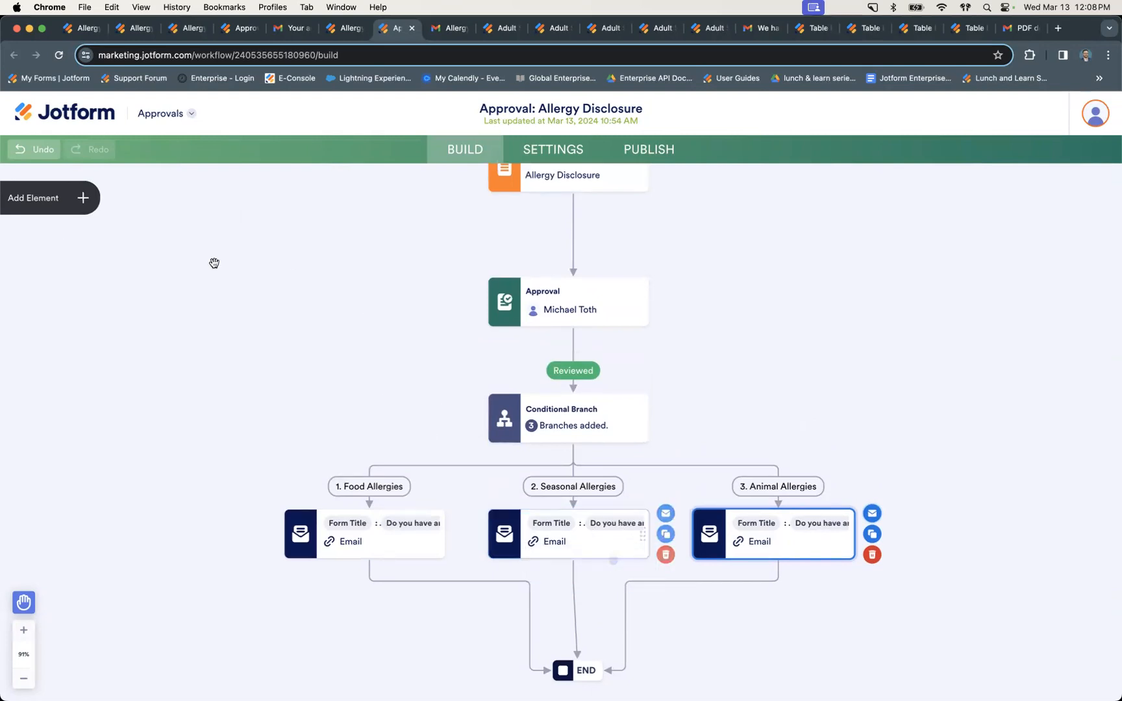
{"action": "left_click", "coordinate": [60, 204]}
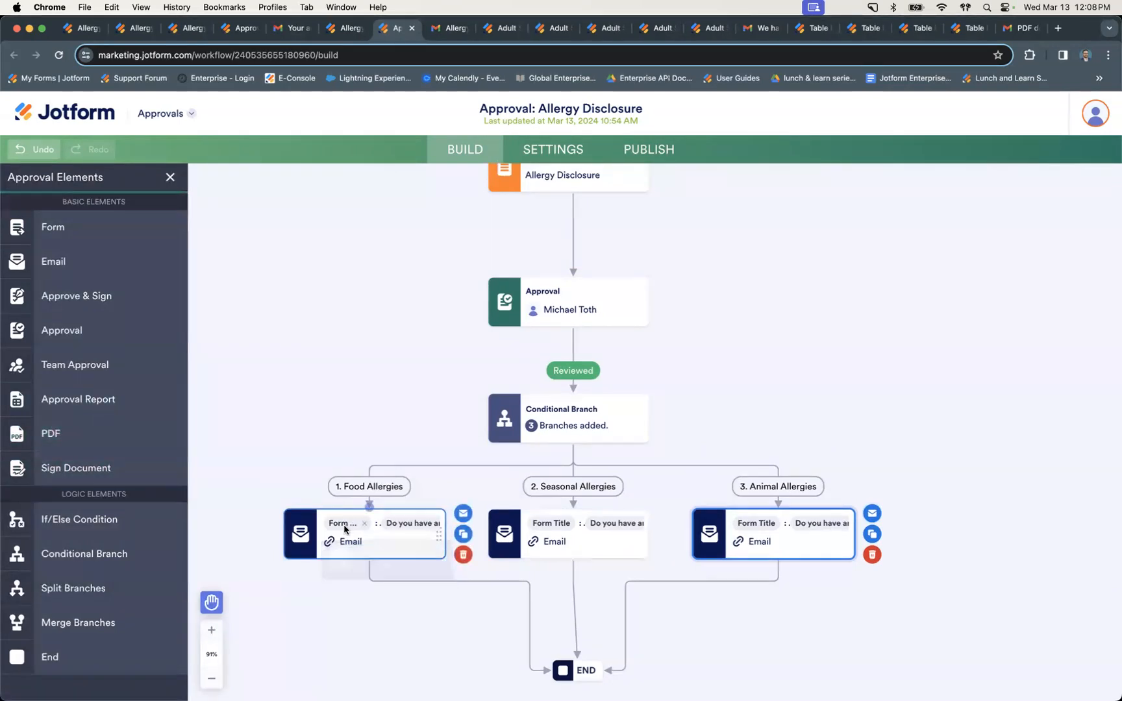
{"action": "left_click_drag", "start_coordinate": [93, 433], "coordinate": [348, 619]}
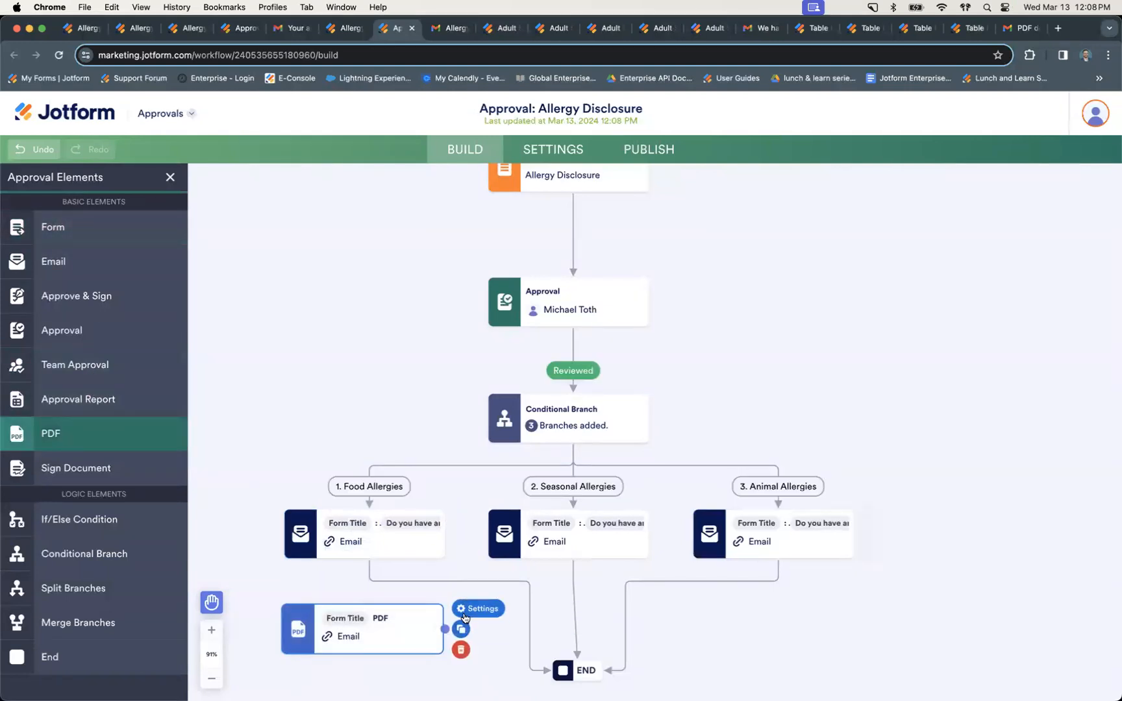
Step: Review the new PDF element's recipient, submission PDF and notification email settings, and delete the element from the workflow
{"action": "left_click", "coordinate": [478, 608]}
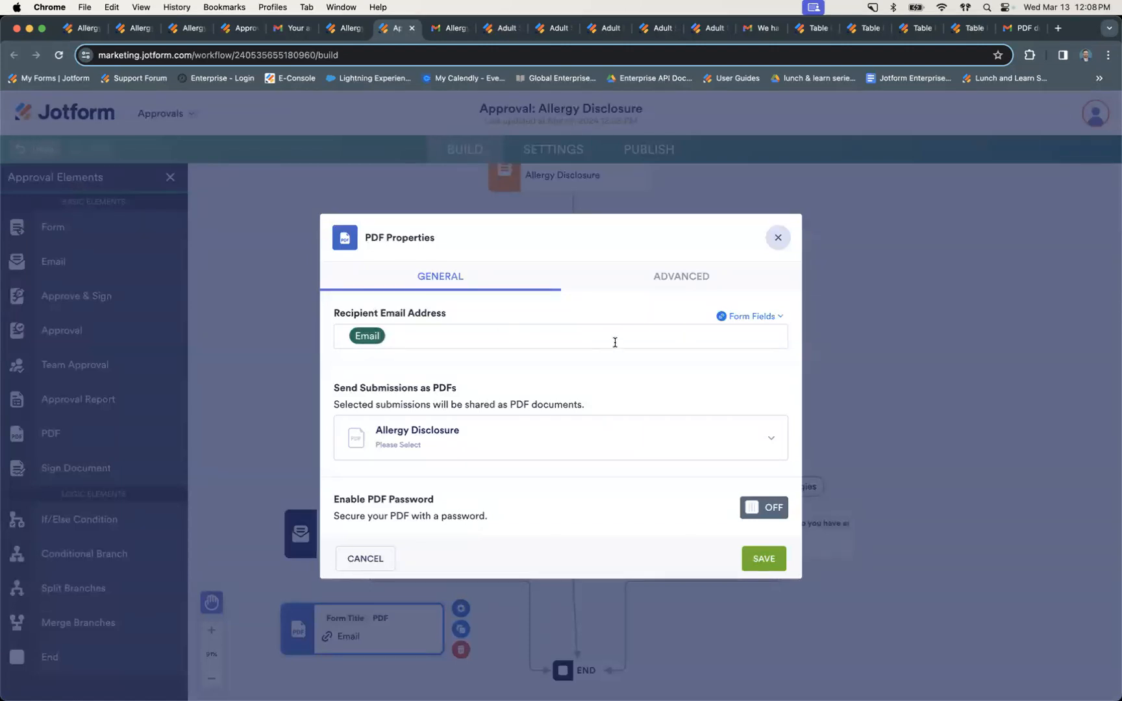
{"action": "left_click", "coordinate": [451, 446]}
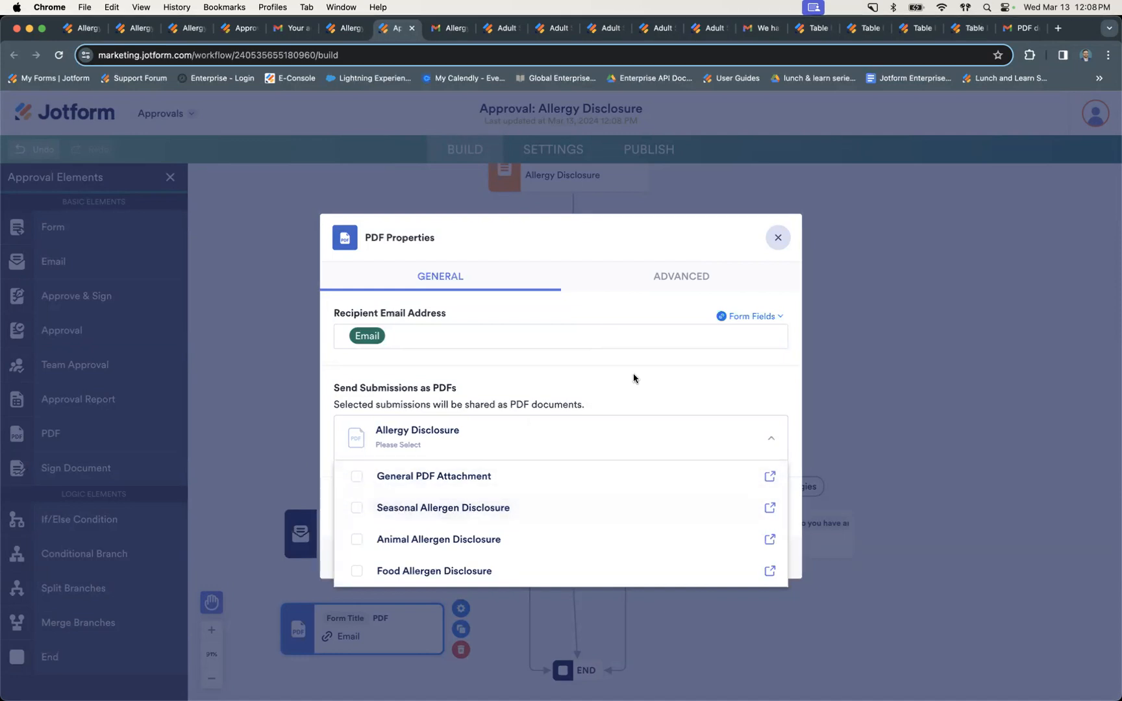
{"action": "left_click", "coordinate": [701, 278]}
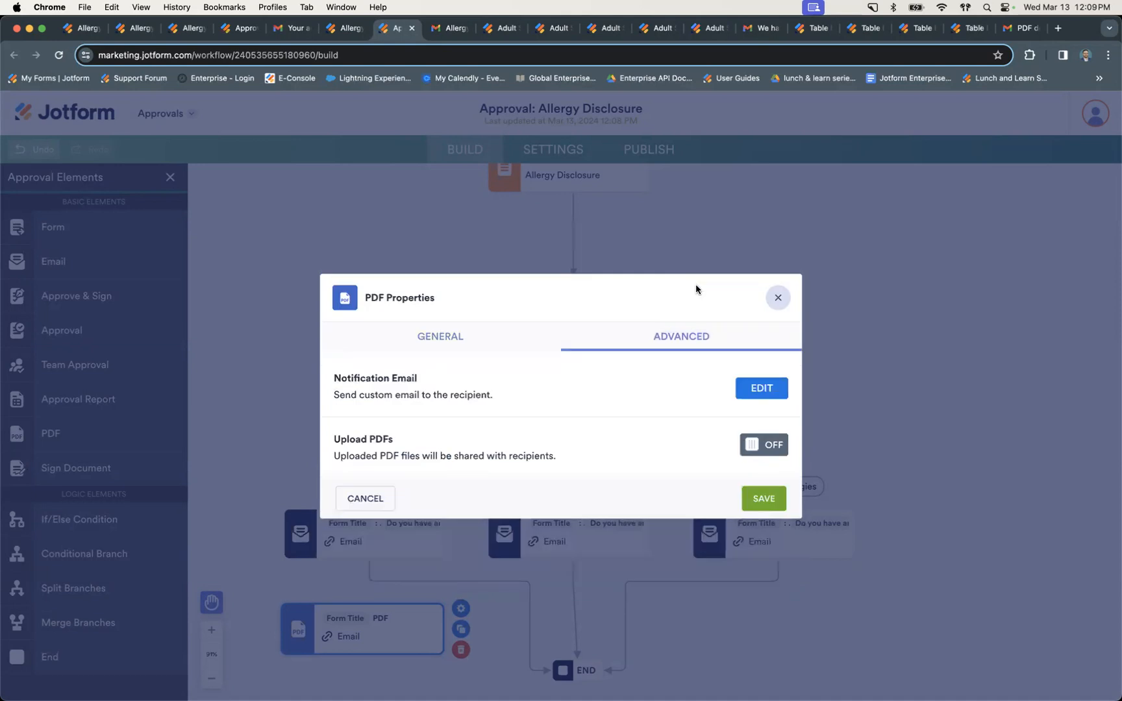
{"action": "left_click", "coordinate": [772, 391]}
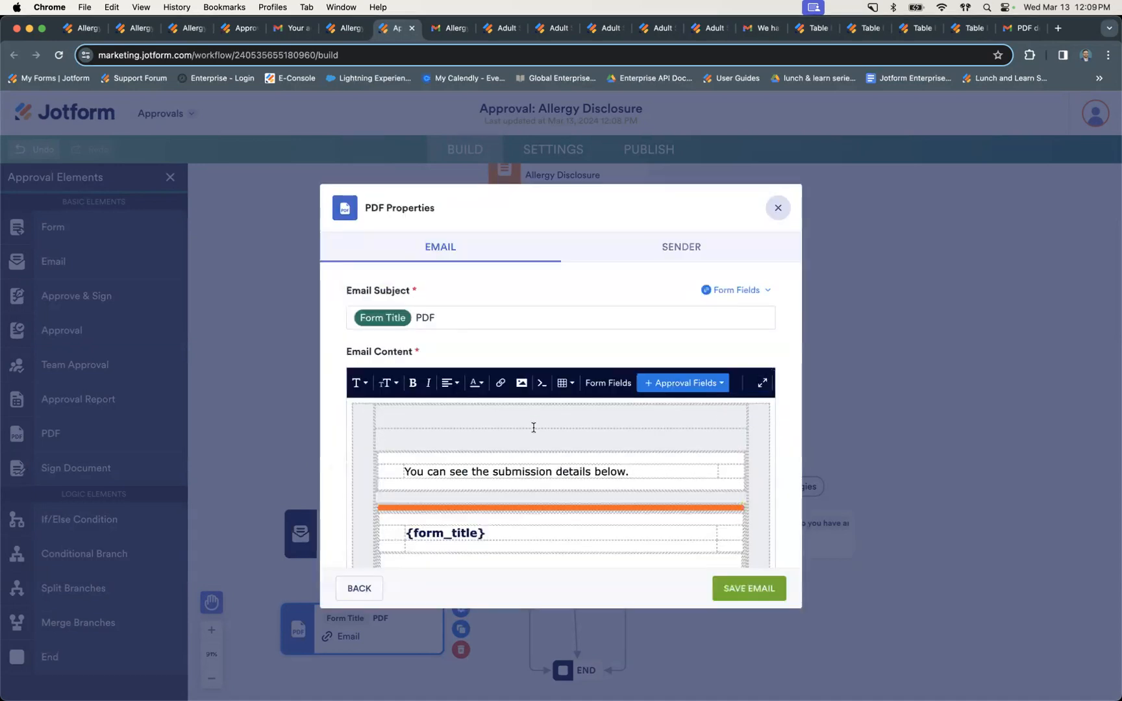
{"action": "left_click", "coordinate": [777, 212]}
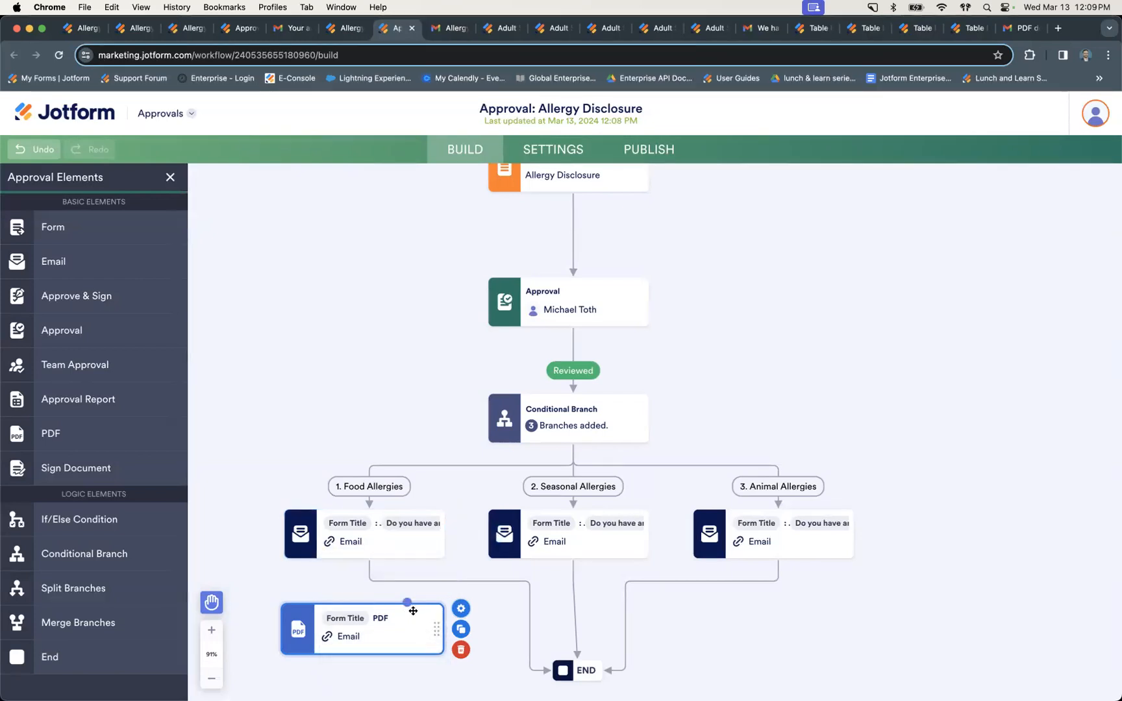
{"action": "left_click", "coordinate": [460, 650]}
{"action": "left_click", "coordinate": [748, 534]}
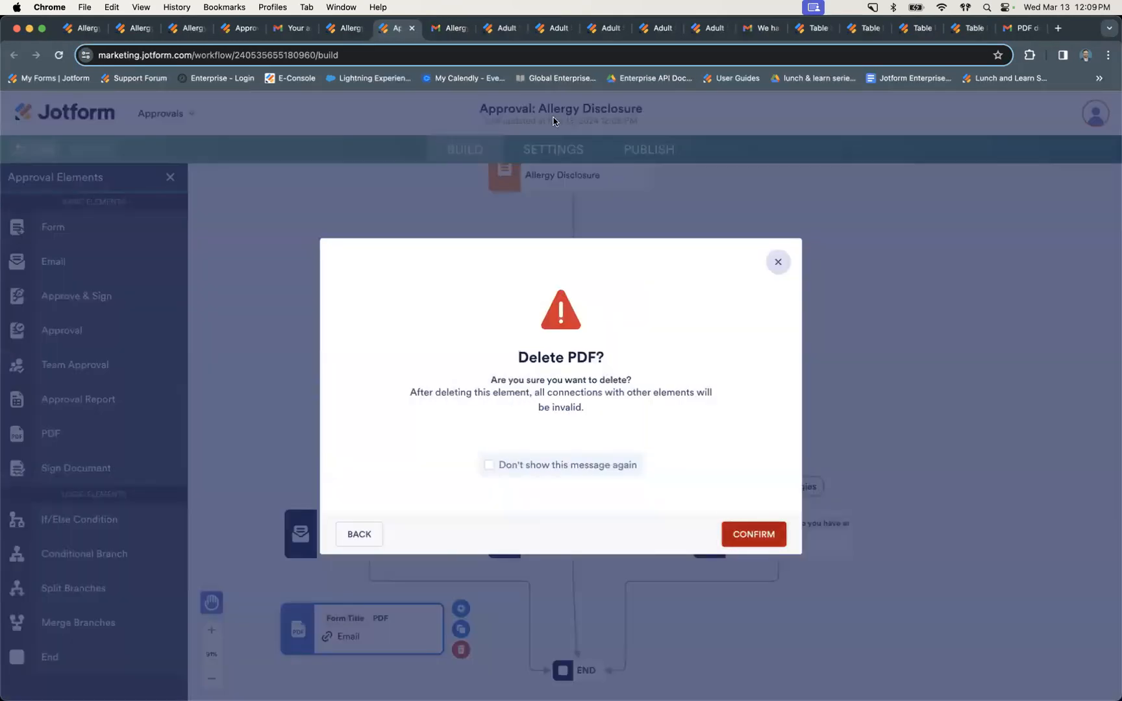
Step: Switch to Gmail and view the PDF attachments of the "Allergy Disclosure : Animals Allergies" email
{"action": "left_click", "coordinate": [436, 32]}
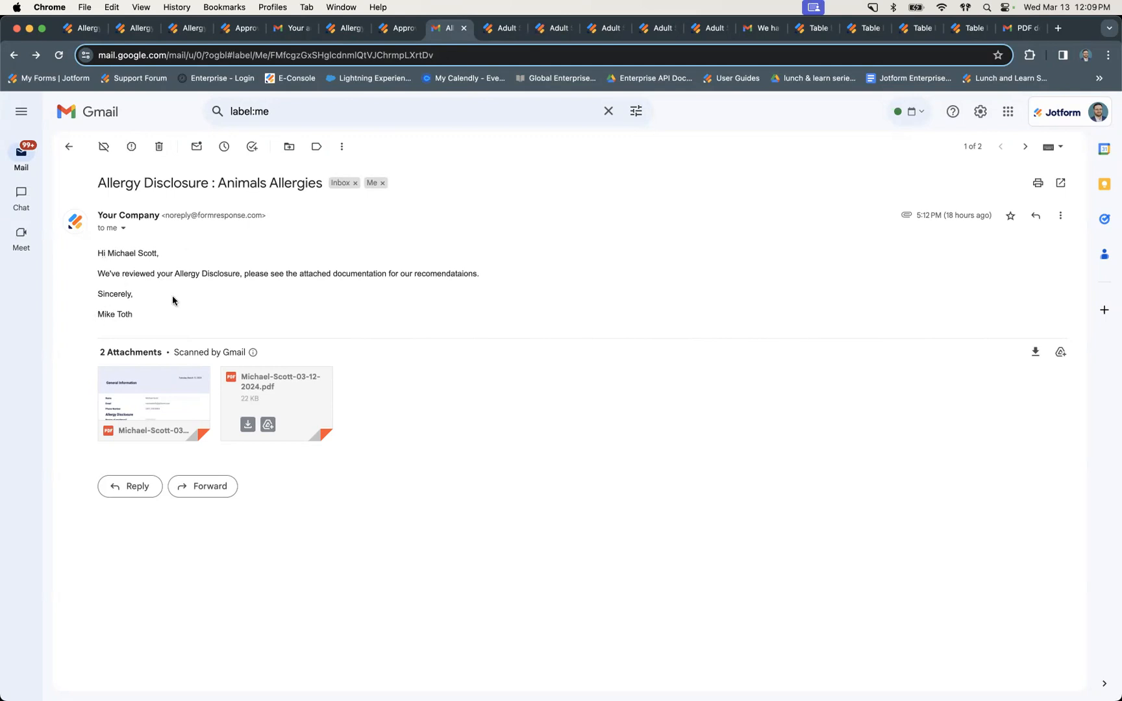
{"action": "left_click", "coordinate": [151, 405]}
{"action": "left_click", "coordinate": [231, 417]}
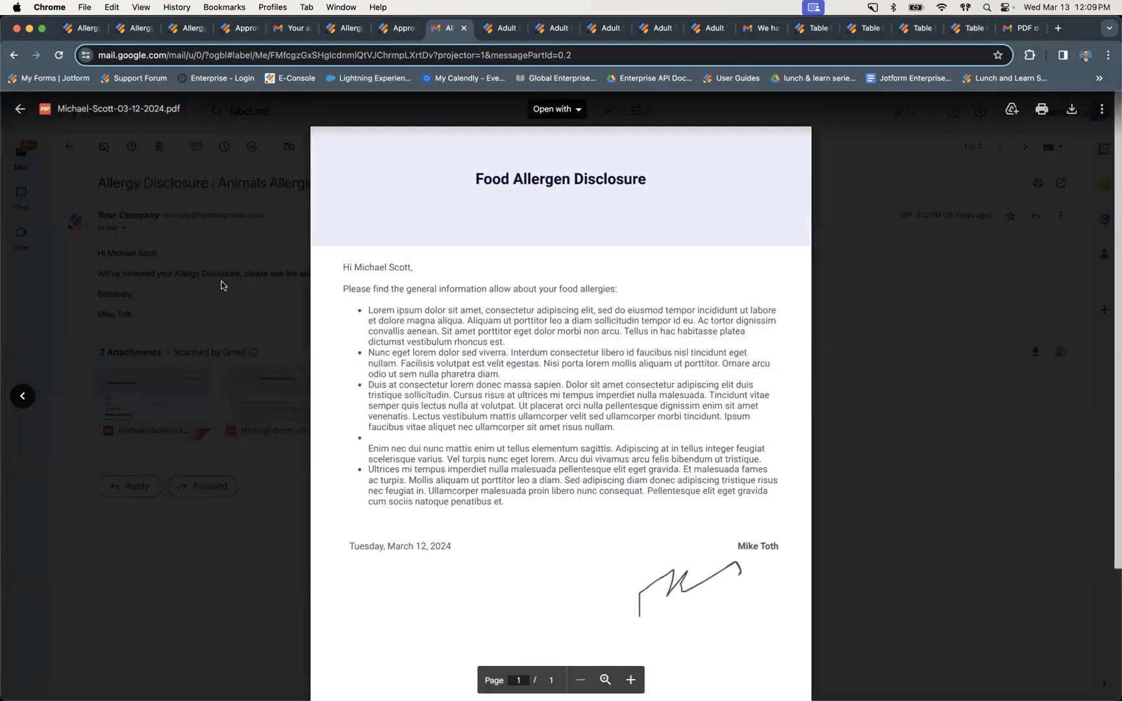
{"action": "left_click", "coordinate": [222, 286]}
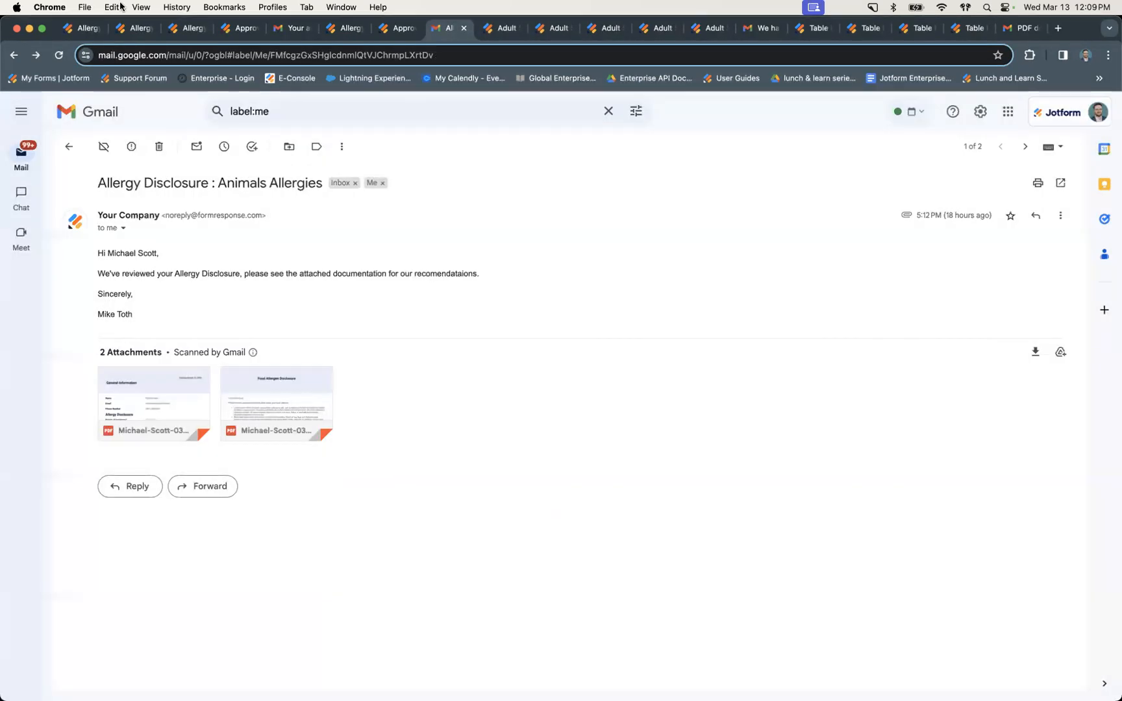
Step: Switch to the Adult Sports League Registration form in Jotform and examine its fields, League Selection products, Stripe integration and invoice settings
{"action": "left_click", "coordinate": [500, 28]}
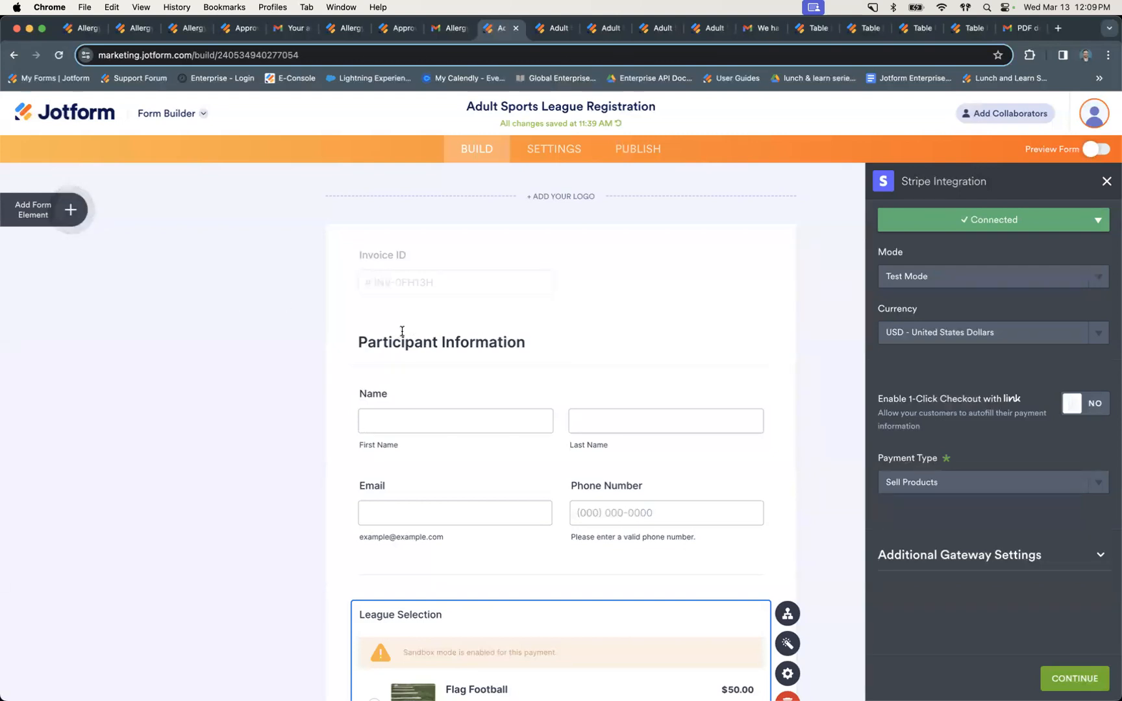
{"action": "scroll", "coordinate": [401, 331], "scroll_direction": "down", "scroll_amount": 3}
{"action": "scroll", "coordinate": [571, 355], "scroll_direction": "down", "scroll_amount": 2}
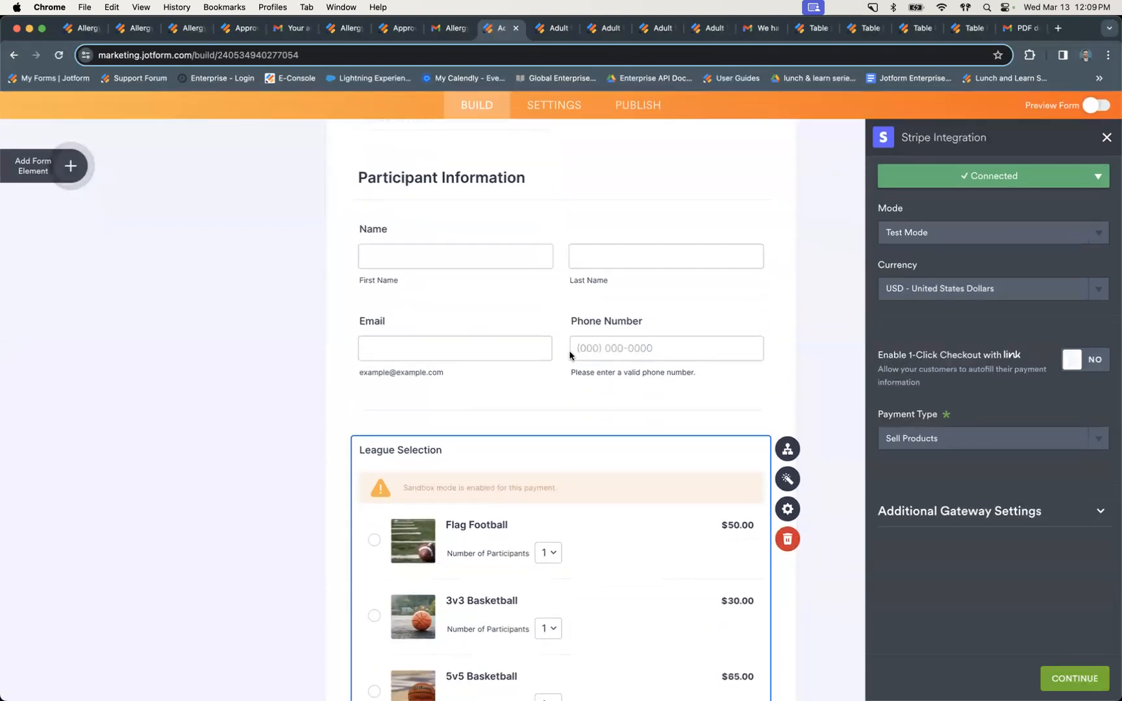
{"action": "scroll", "coordinate": [494, 350], "scroll_direction": "up", "scroll_amount": 3}
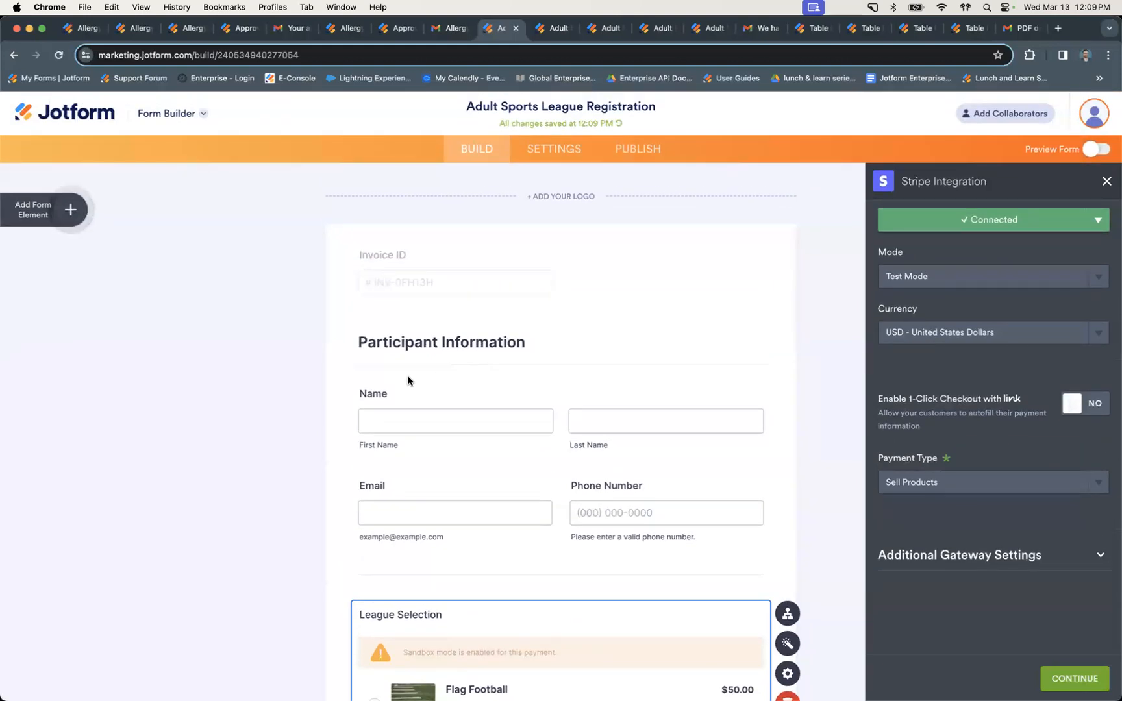
{"action": "scroll", "coordinate": [409, 376], "scroll_direction": "down", "scroll_amount": 3}
{"action": "scroll", "coordinate": [409, 376], "scroll_direction": "down", "scroll_amount": 2}
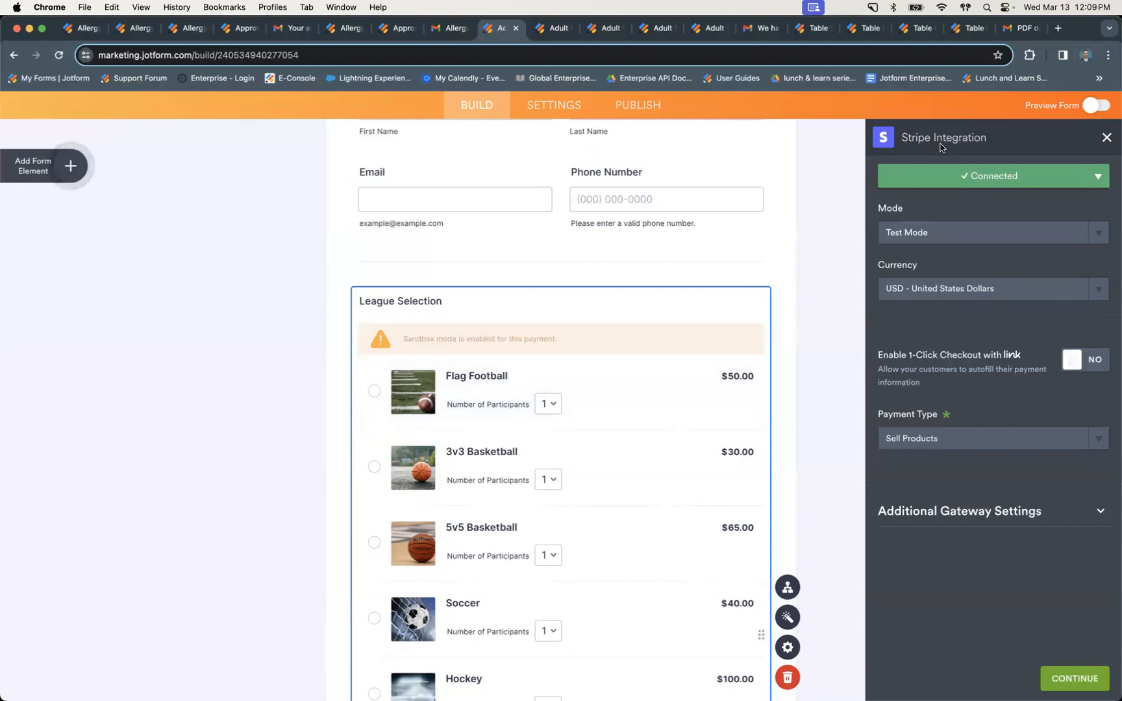
{"action": "left_click", "coordinate": [1081, 679]}
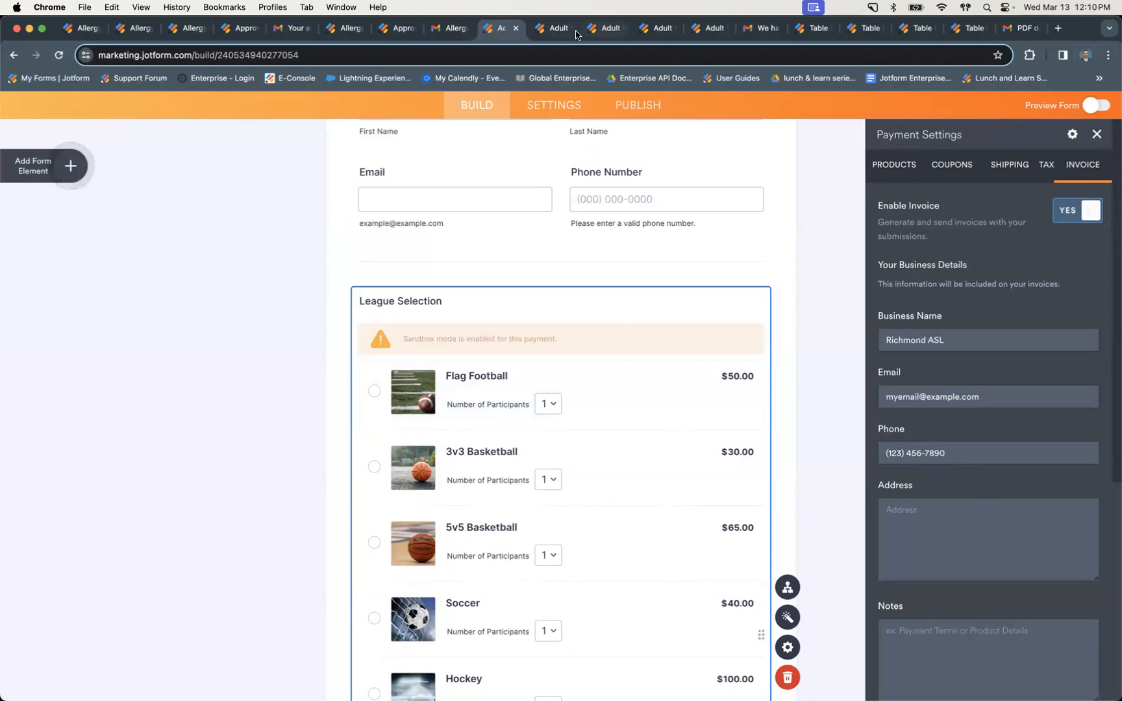
Step: View the registration form's Football Invoice PDF document and compare it with the sports listed under League Selection in the form
{"action": "left_click", "coordinate": [544, 30]}
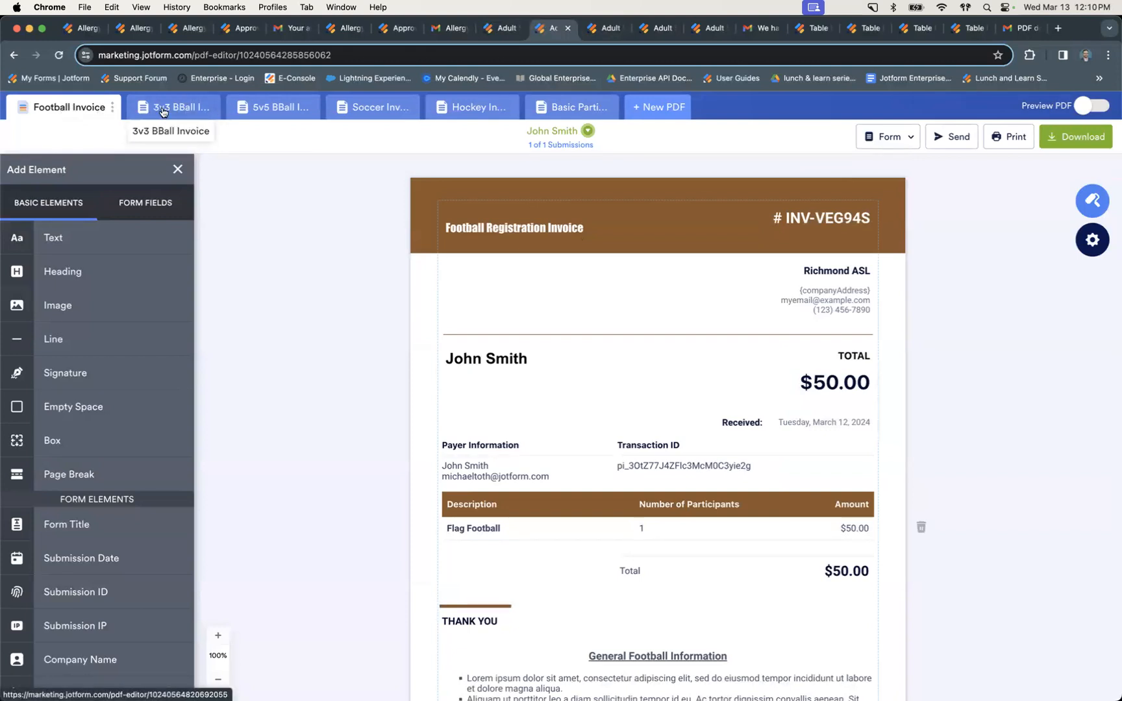
{"action": "left_click", "coordinate": [500, 29]}
{"action": "scroll", "coordinate": [480, 312], "scroll_direction": "down", "scroll_amount": 5}
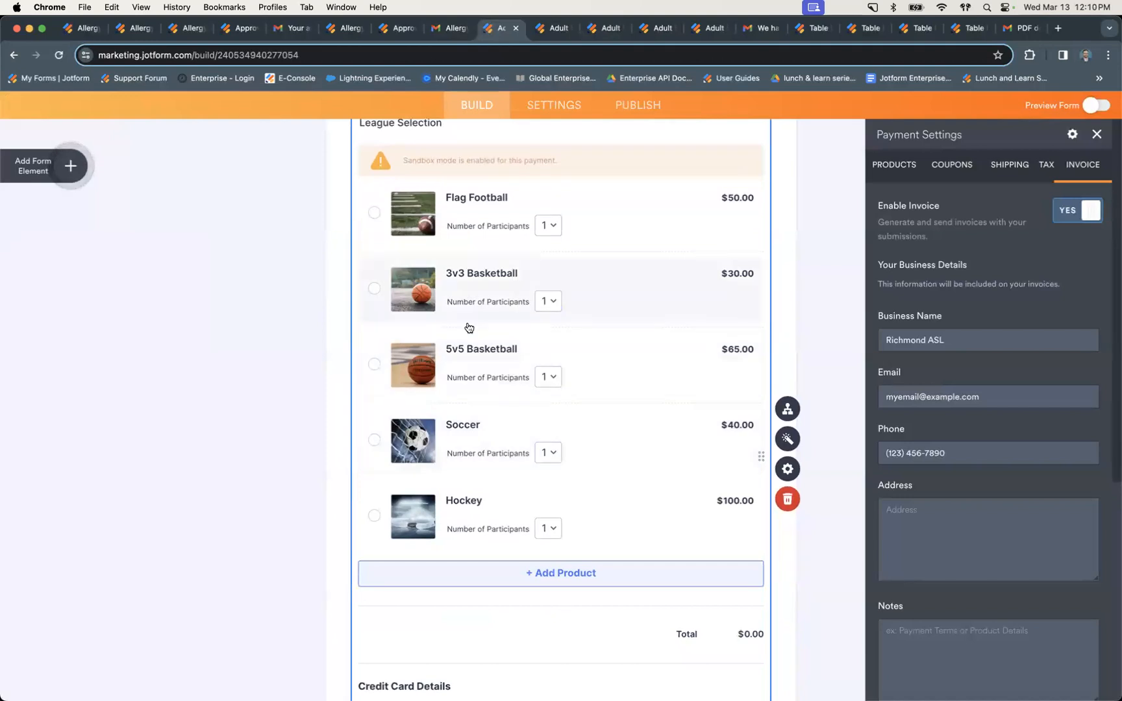
Step: Look through the registration form's 3v3 BBall Invoice, 5v5 BBall Invoice and Basic Participant Information PDF documents
{"action": "left_click", "coordinate": [562, 28]}
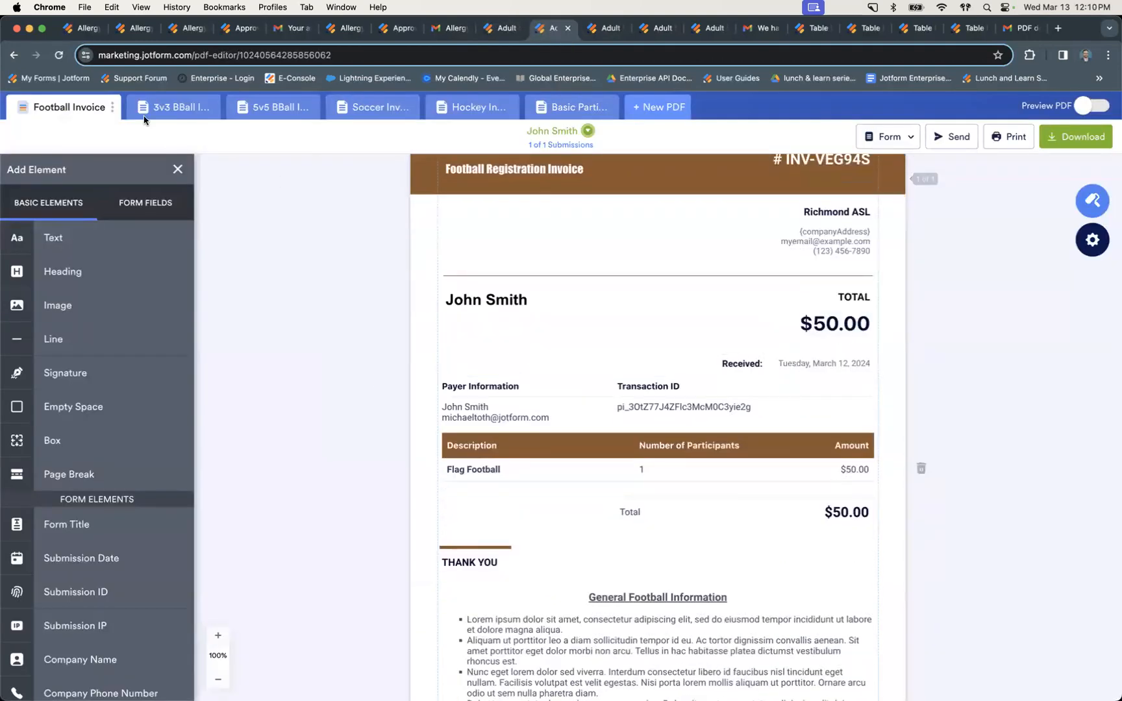
{"action": "left_click", "coordinate": [179, 109]}
{"action": "left_click", "coordinate": [278, 112]}
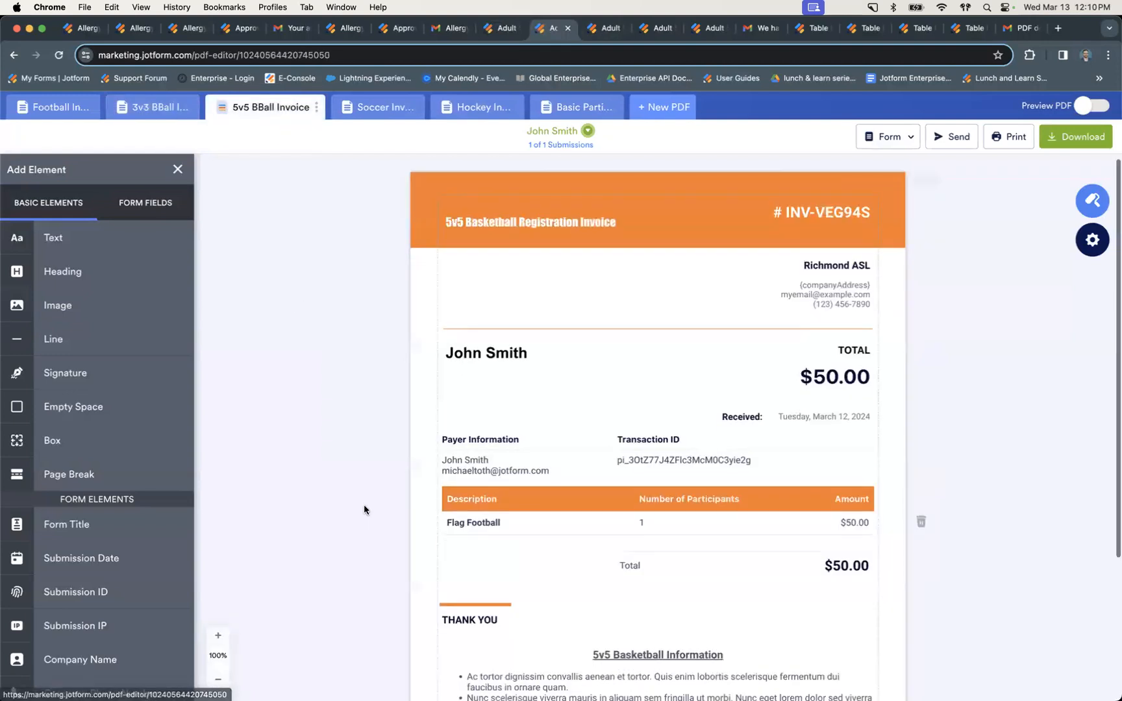
{"action": "scroll", "coordinate": [665, 524], "scroll_direction": "down", "scroll_amount": 3}
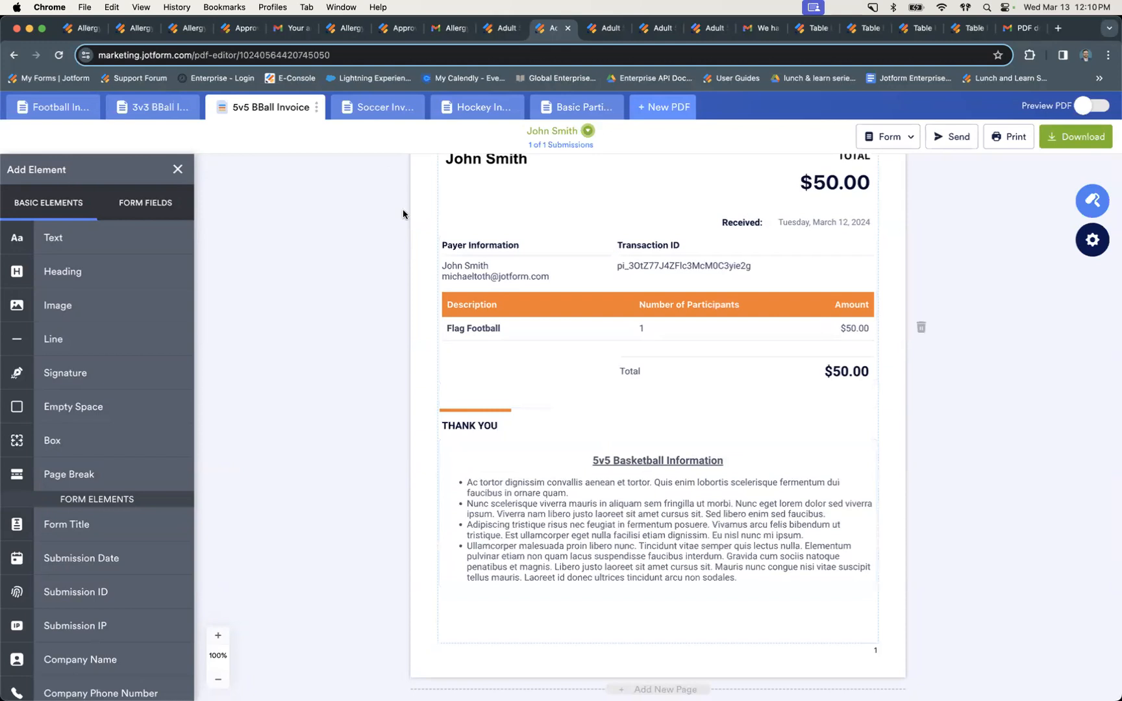
{"action": "left_click", "coordinate": [604, 109]}
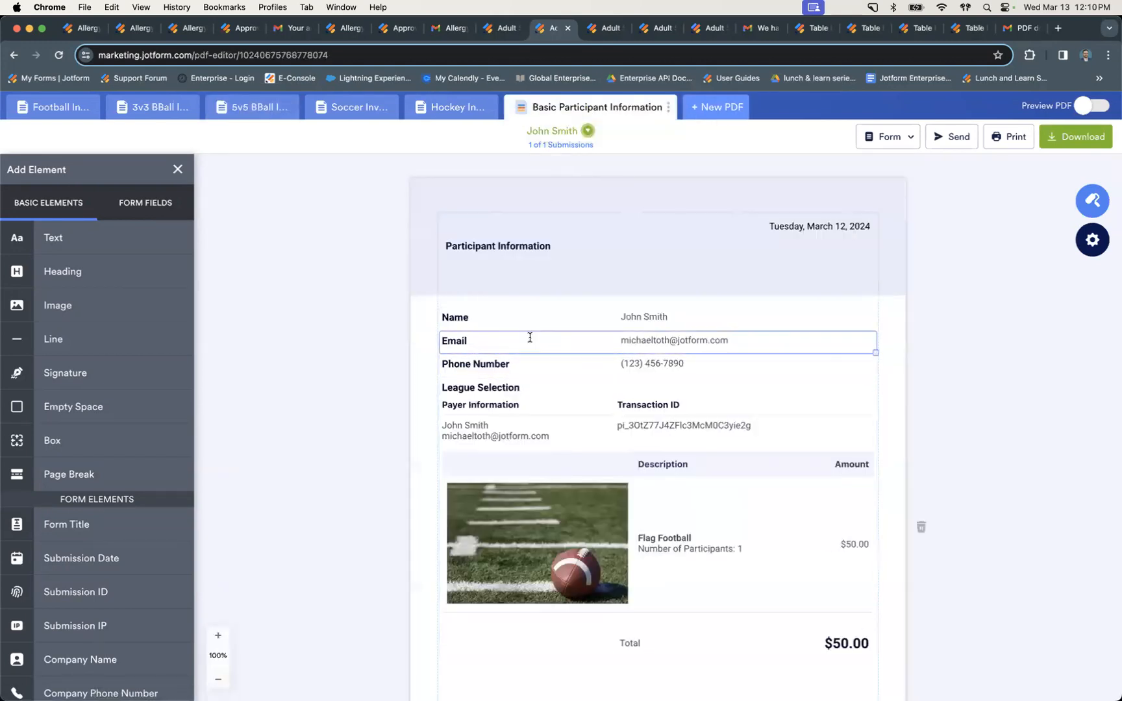
{"action": "scroll", "coordinate": [548, 357], "scroll_direction": "down", "scroll_amount": 2}
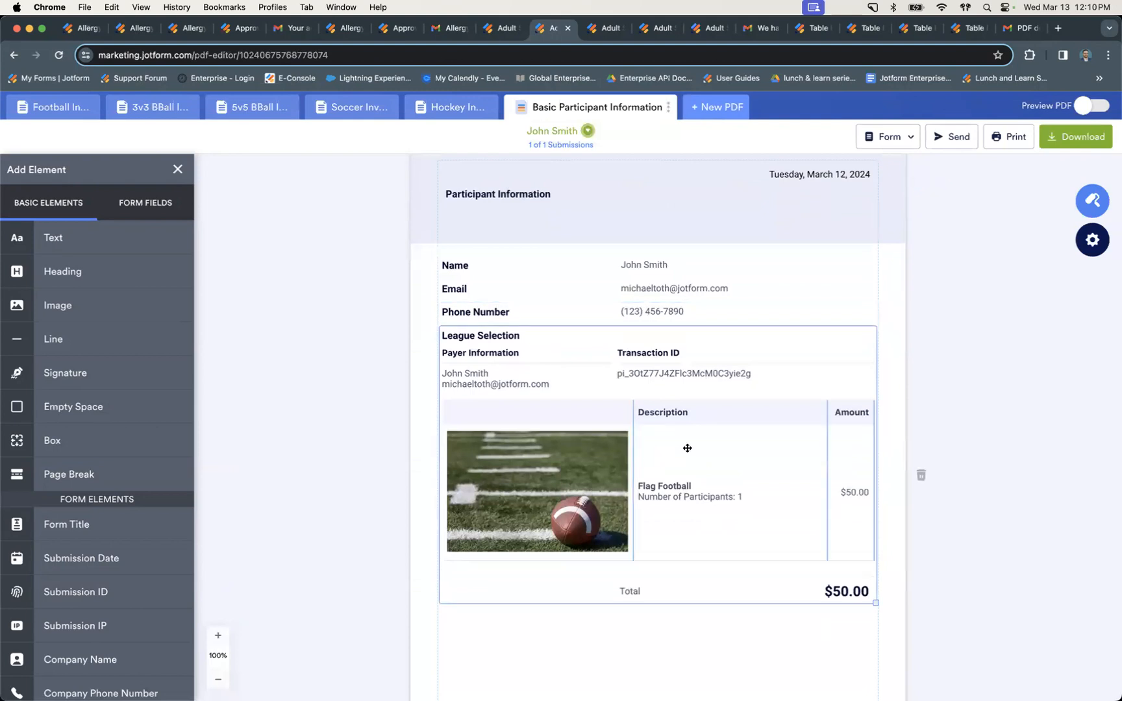
{"action": "scroll", "coordinate": [643, 436], "scroll_direction": "up", "scroll_amount": 2}
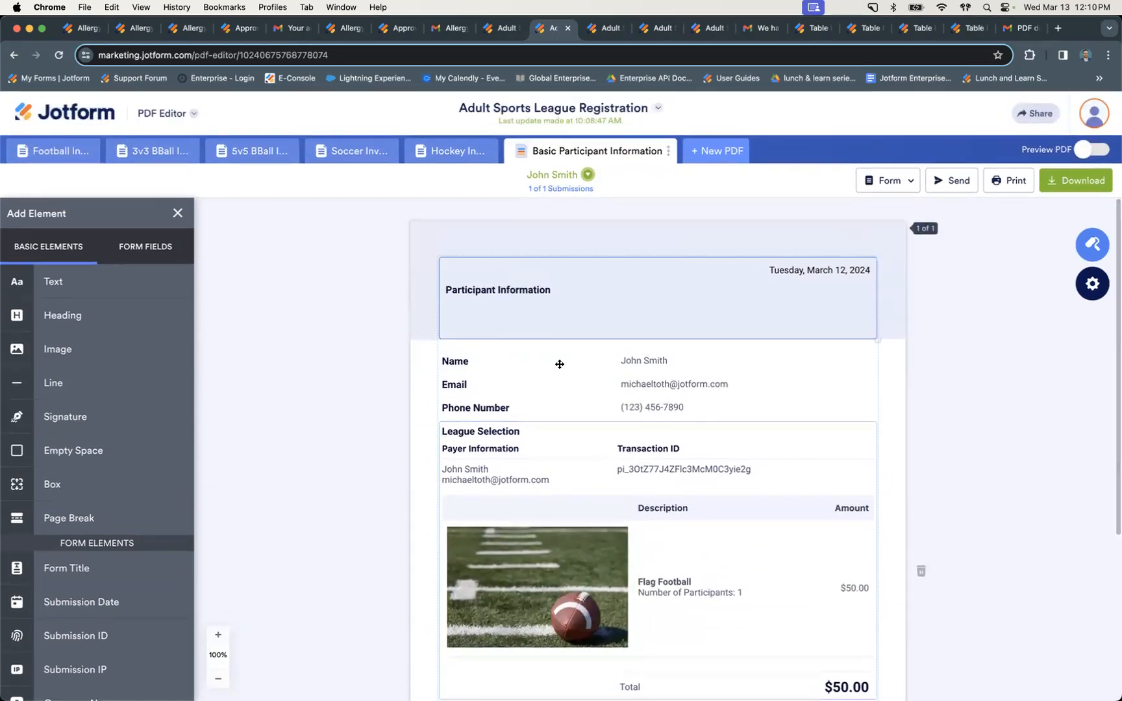
Step: Switch to the live registration form and select the League Selection options one by one, finishing with 5v5 Basketball
{"action": "left_click", "coordinate": [602, 33]}
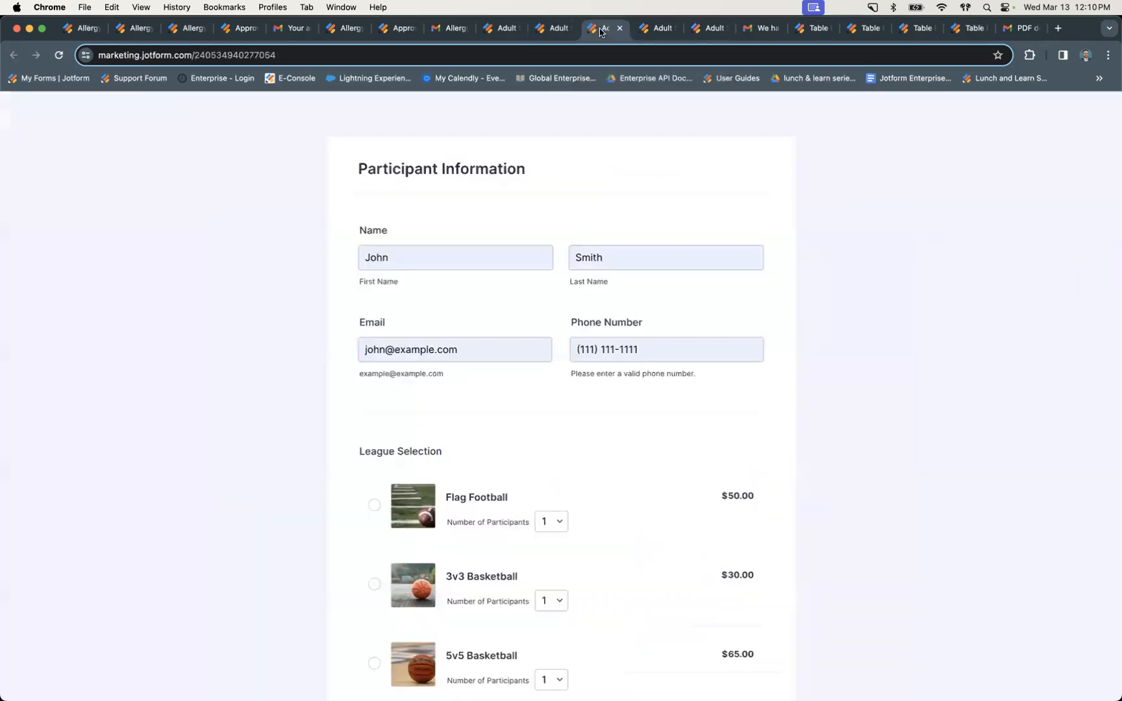
{"action": "scroll", "coordinate": [517, 255], "scroll_direction": "down", "scroll_amount": 5}
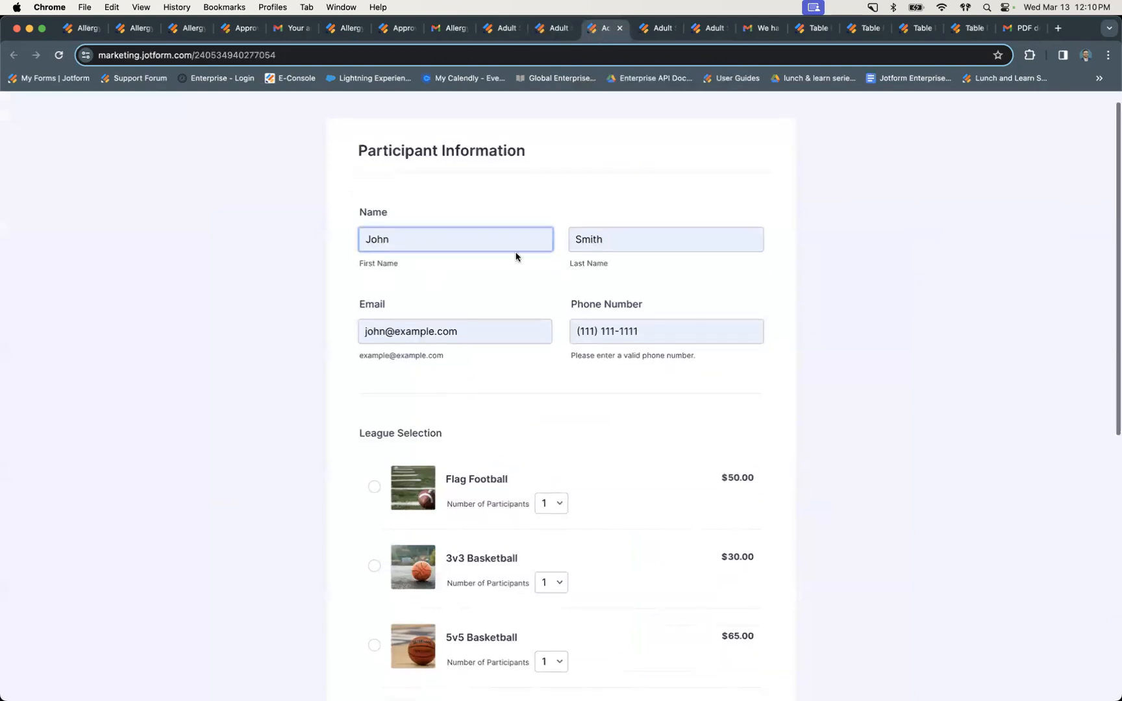
{"action": "left_click", "coordinate": [376, 317]}
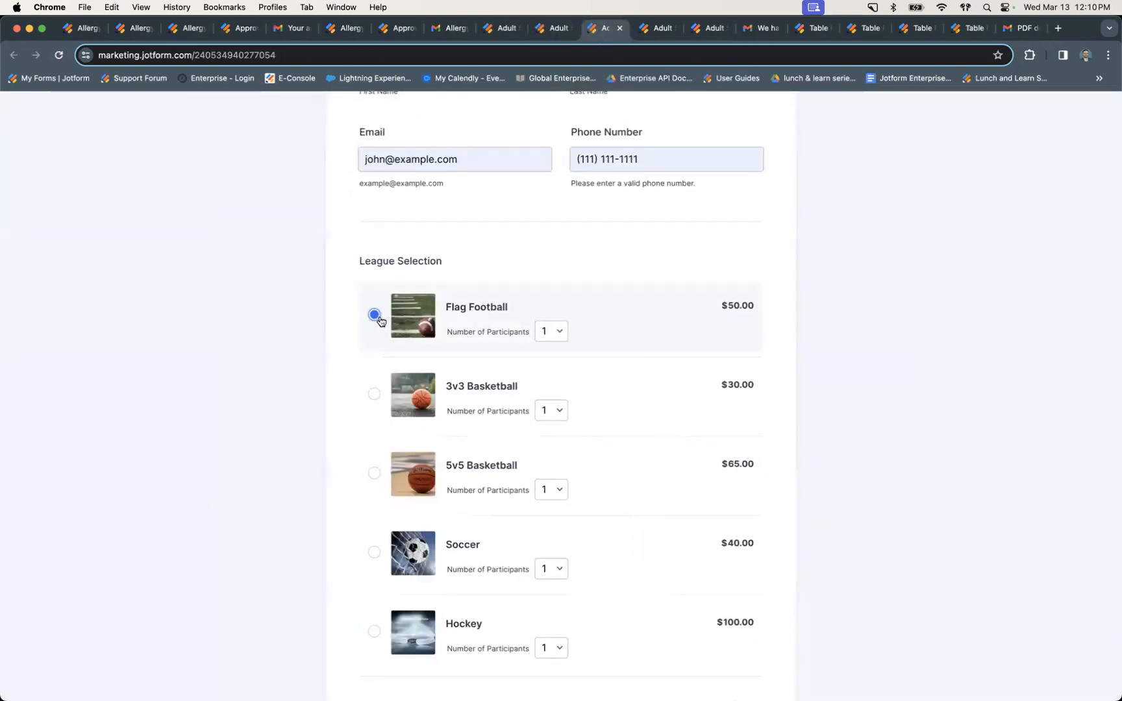
{"action": "left_click", "coordinate": [382, 391]}
{"action": "left_click", "coordinate": [375, 482]}
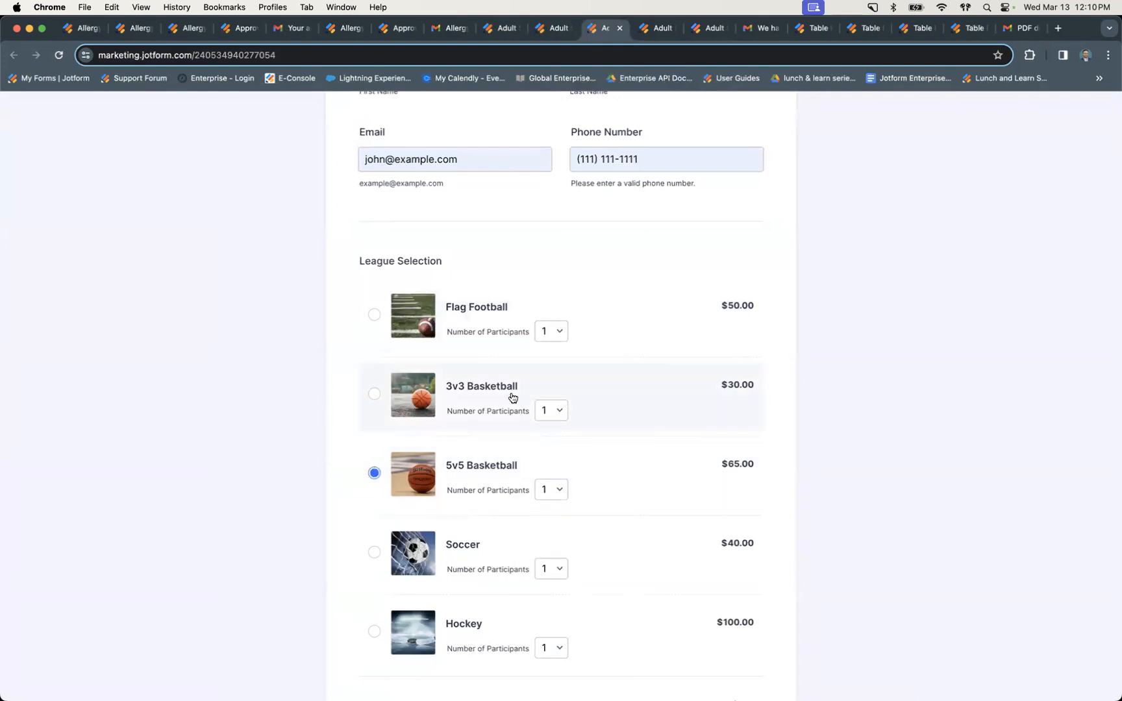
{"action": "scroll", "coordinate": [383, 436], "scroll_direction": "down", "scroll_amount": 3}
{"action": "left_click", "coordinate": [375, 429]}
{"action": "scroll", "coordinate": [373, 443], "scroll_direction": "down", "scroll_amount": 2}
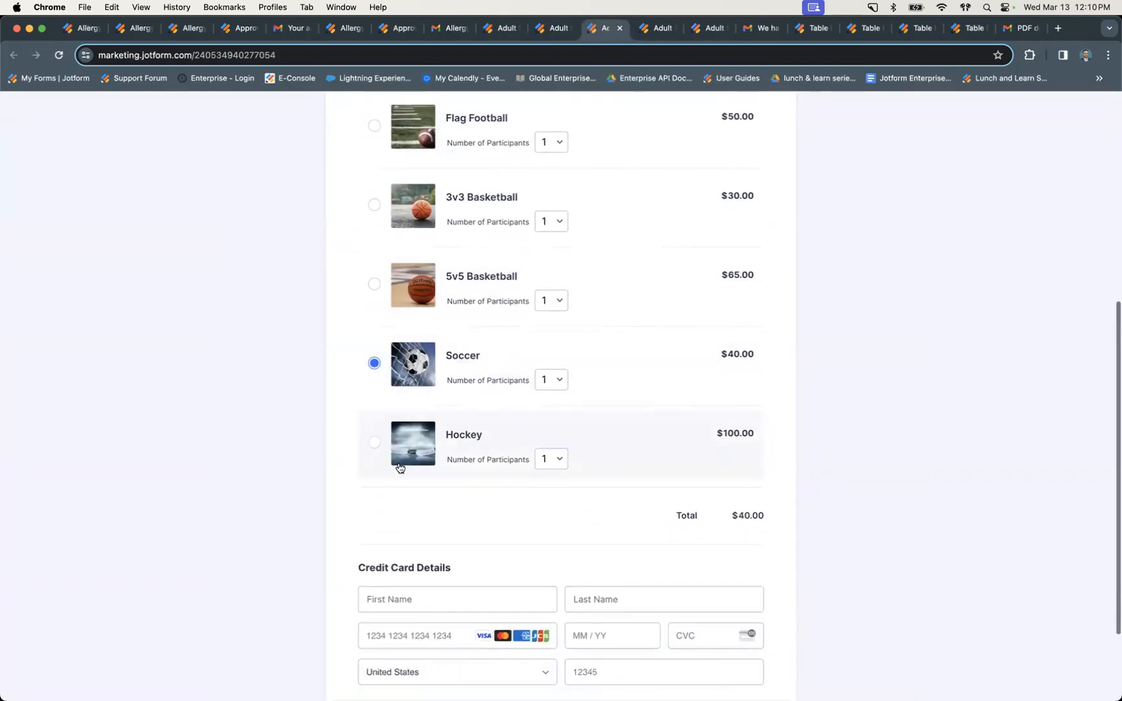
{"action": "left_click", "coordinate": [375, 446]}
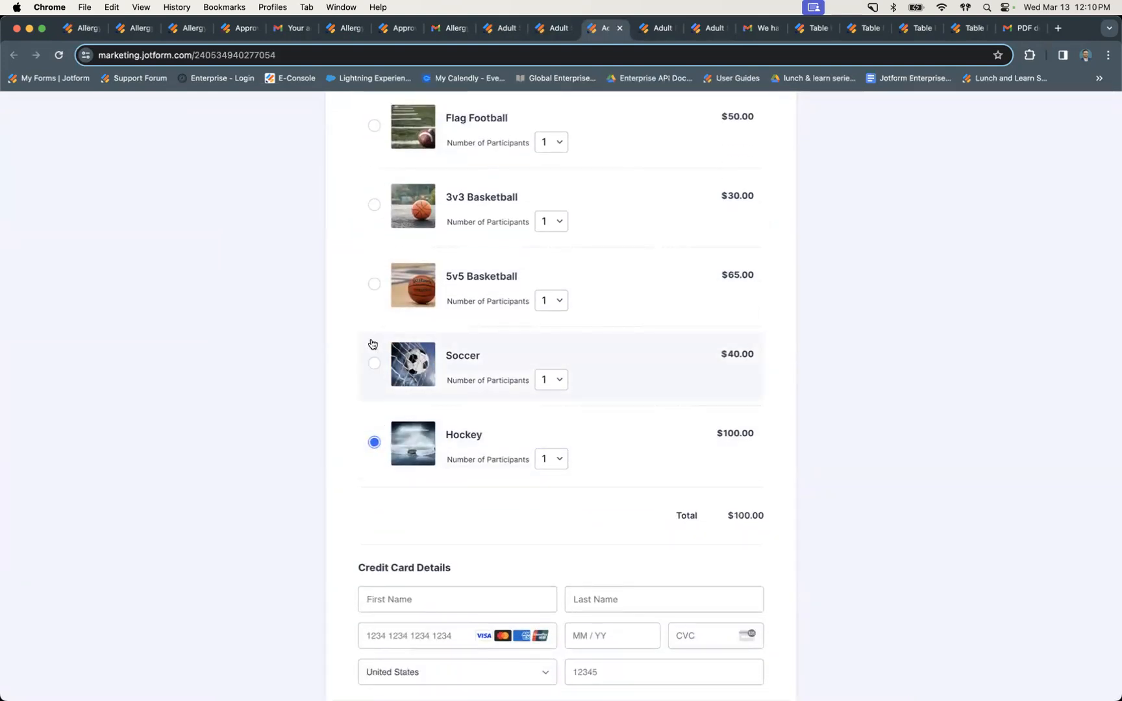
{"action": "left_click", "coordinate": [378, 290]}
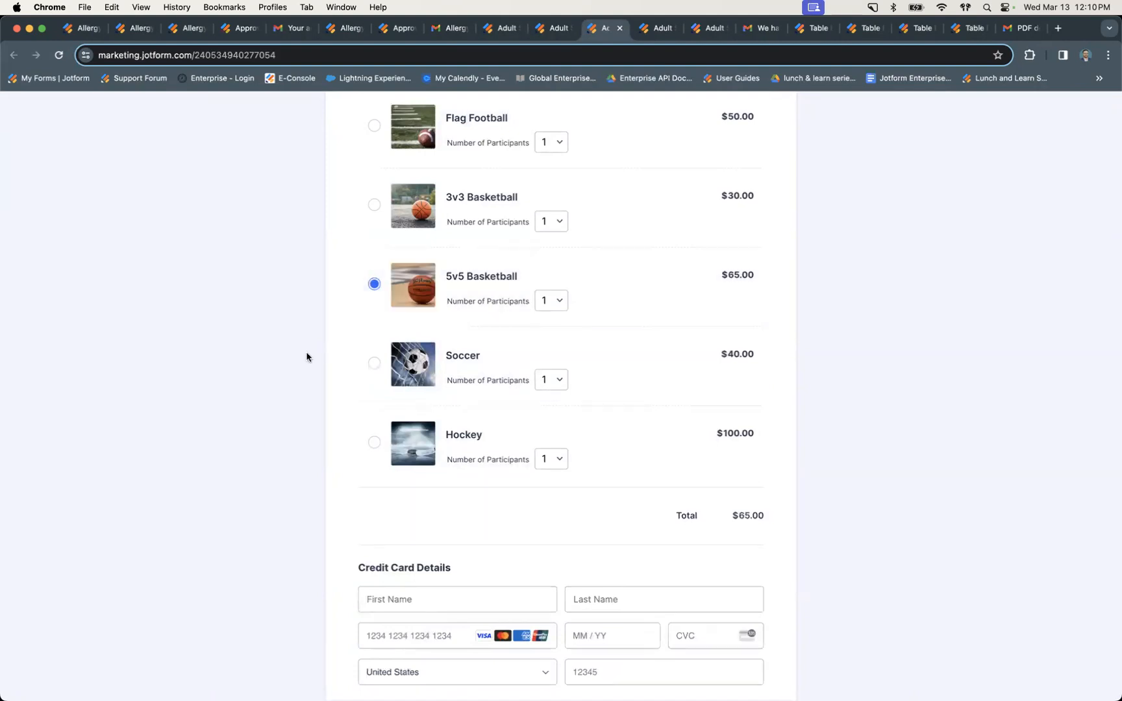
Step: Look over the live form's Credit Card Details section and its Participant Information fields
{"action": "scroll", "coordinate": [310, 354], "scroll_direction": "down", "scroll_amount": 2}
{"action": "left_click", "coordinate": [458, 539]}
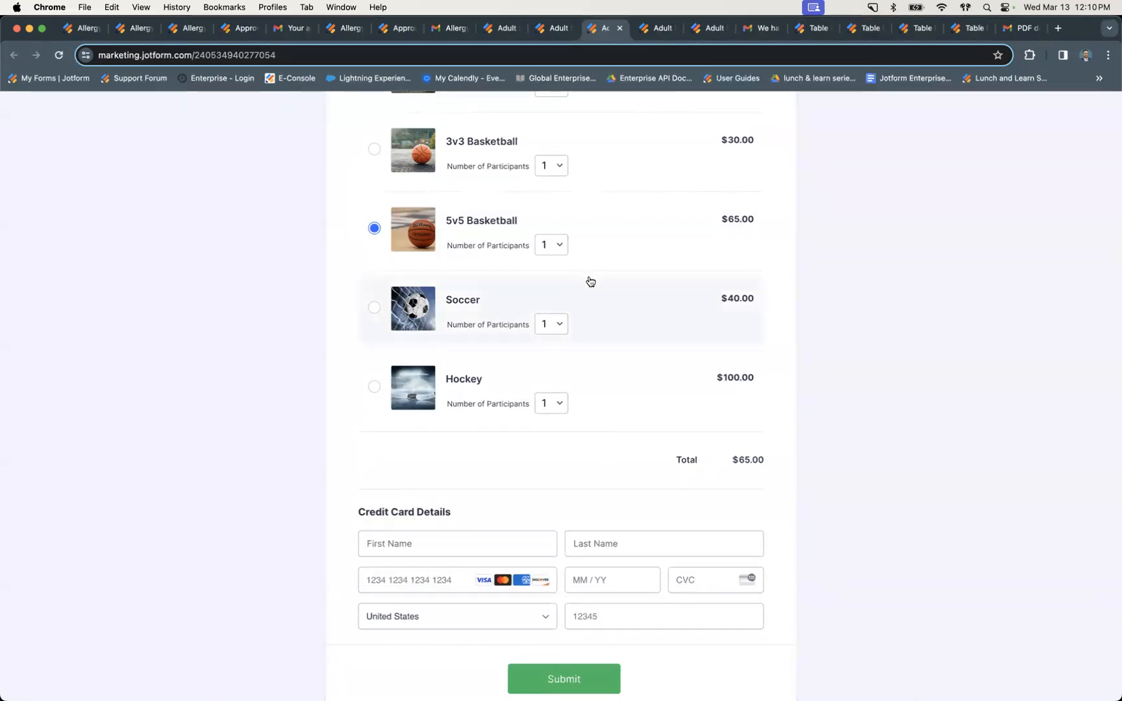
{"action": "scroll", "coordinate": [590, 284], "scroll_direction": "up", "scroll_amount": 10}
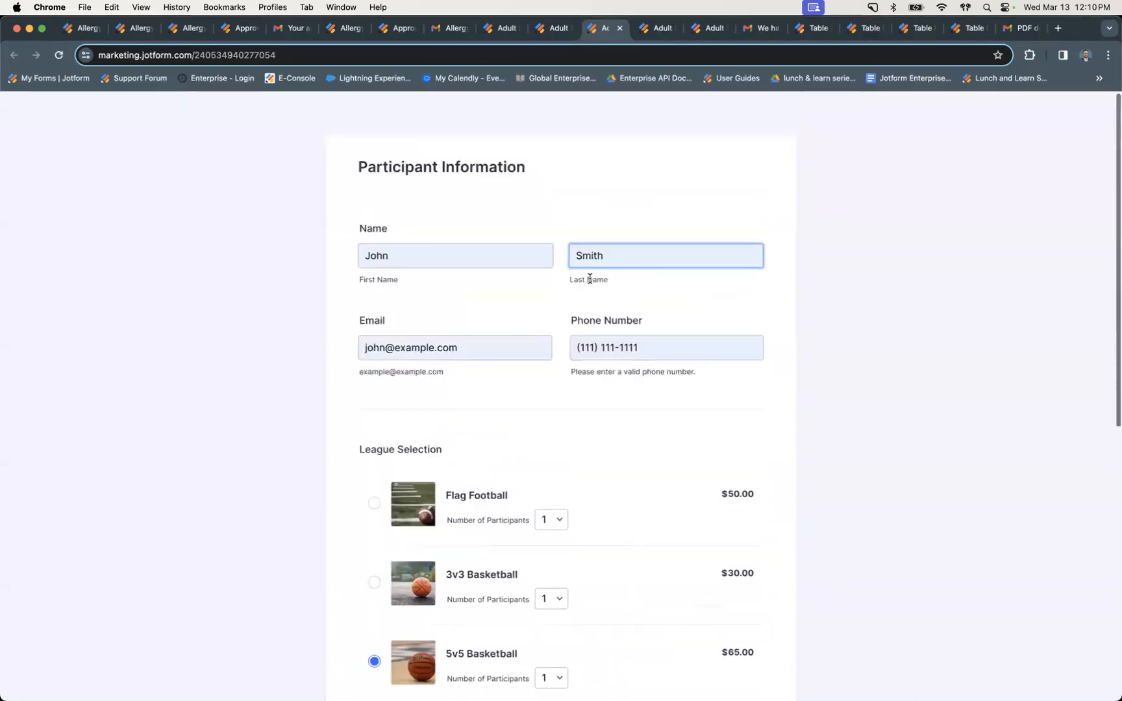
Step: View the registration form's email list and examine the Notification 1 email's content and its advanced PDF attachment settings
{"action": "left_click", "coordinate": [652, 32]}
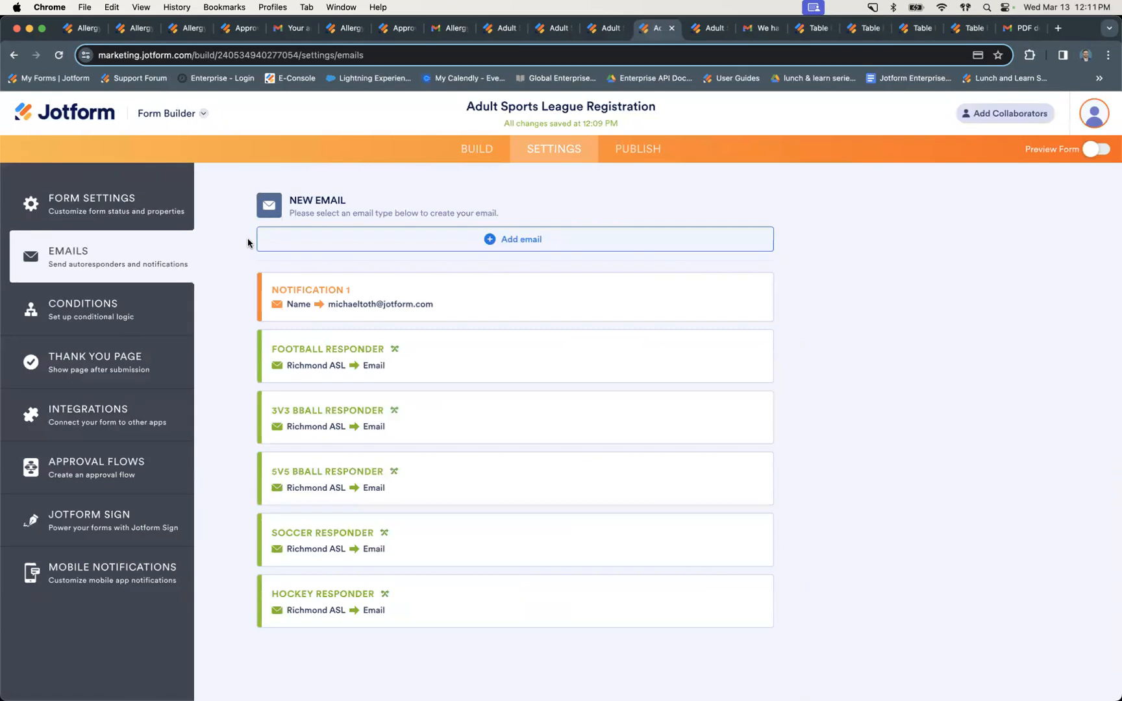
{"action": "mouse_move", "coordinate": [274, 280]}
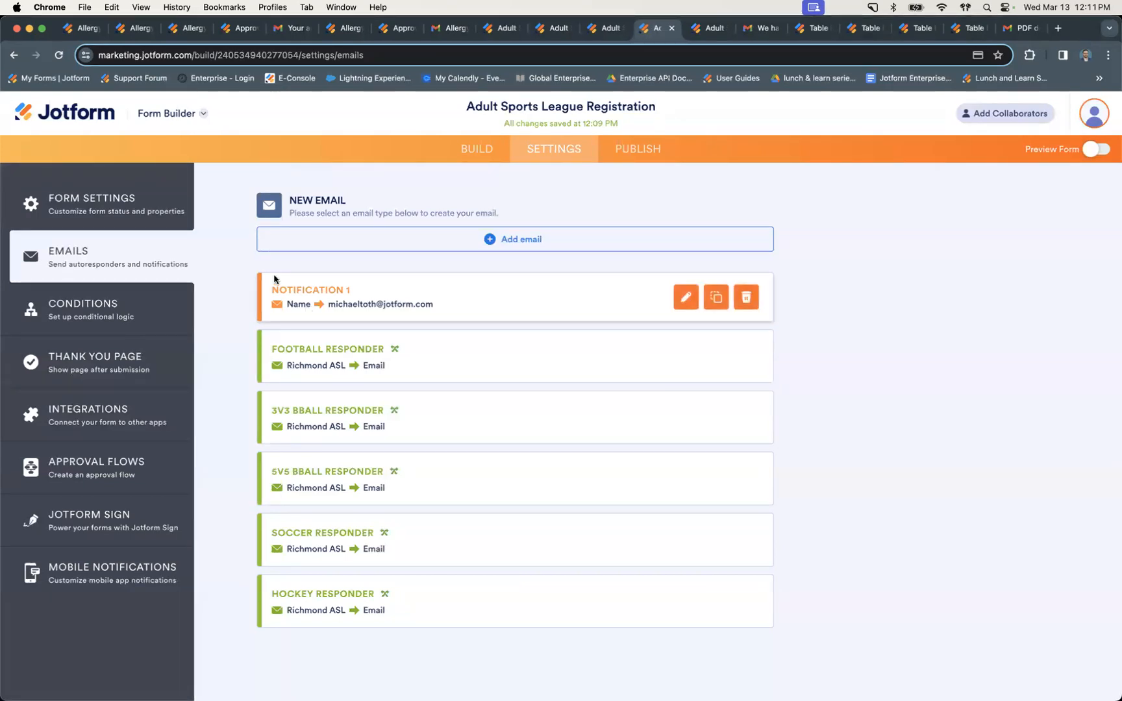
{"action": "left_click", "coordinate": [686, 299]}
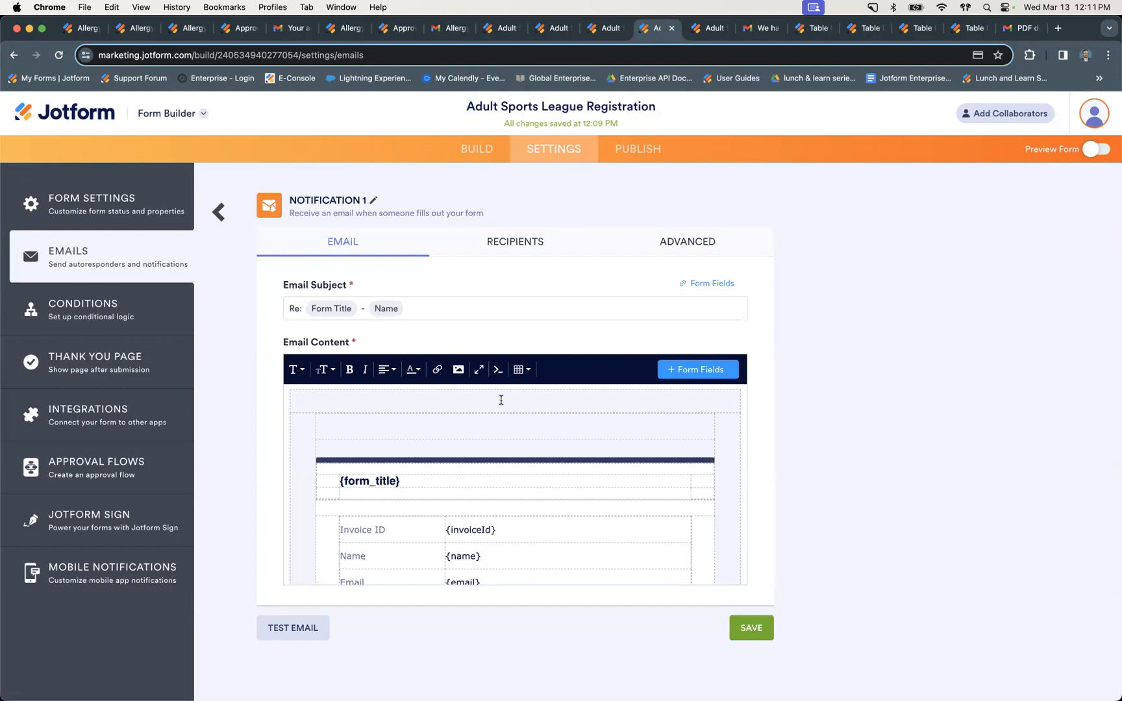
{"action": "left_click", "coordinate": [717, 244]}
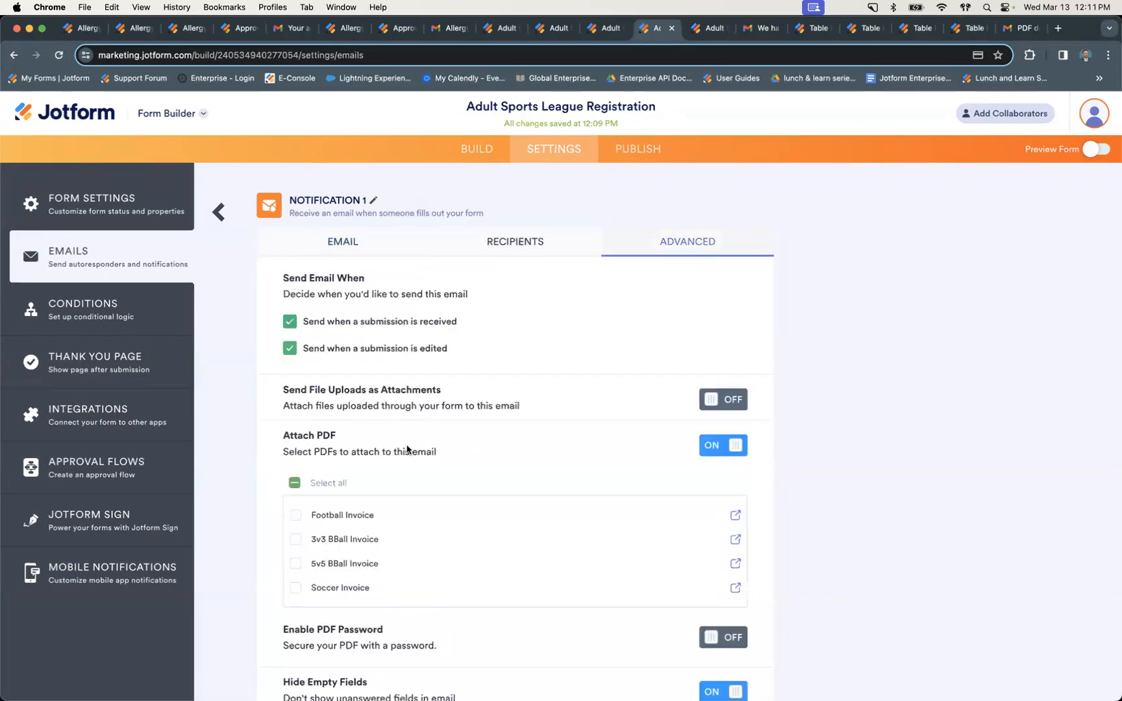
{"action": "scroll", "coordinate": [406, 467], "scroll_direction": "down", "scroll_amount": 2}
{"action": "scroll", "coordinate": [403, 500], "scroll_direction": "down", "scroll_amount": 2}
{"action": "left_click", "coordinate": [365, 536]}
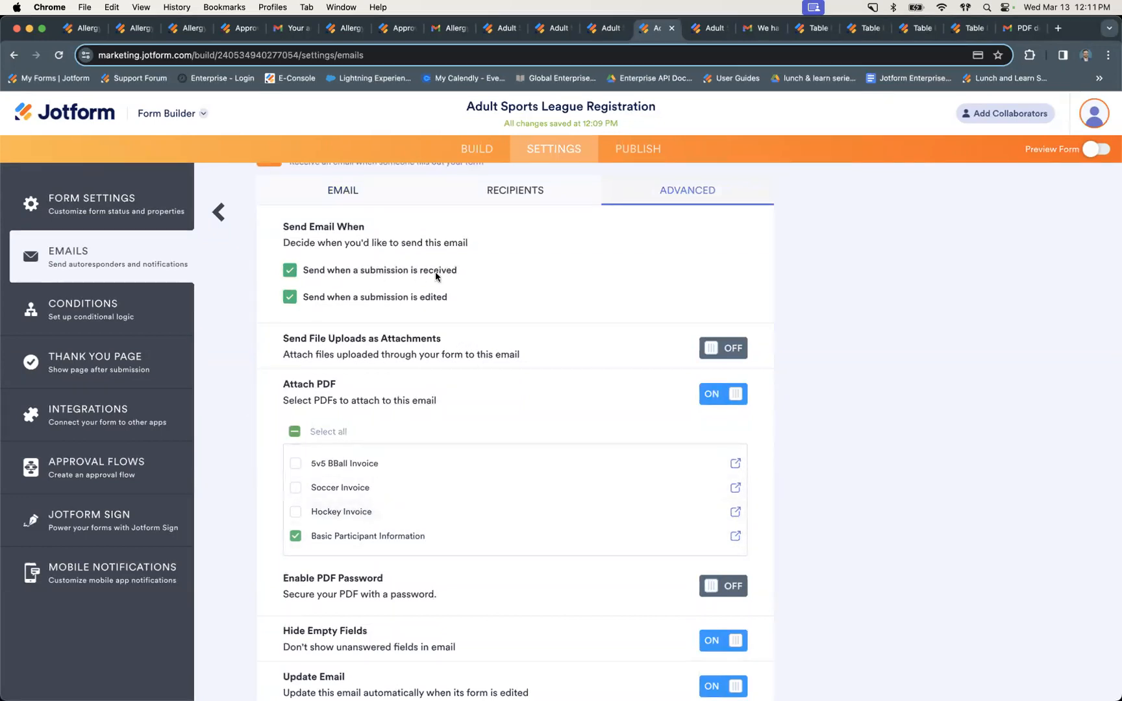
{"action": "left_click", "coordinate": [219, 212]}
Step: Examine the Football Responder email's content and the PDF attached to it in its advanced settings
{"action": "mouse_move", "coordinate": [453, 378]}
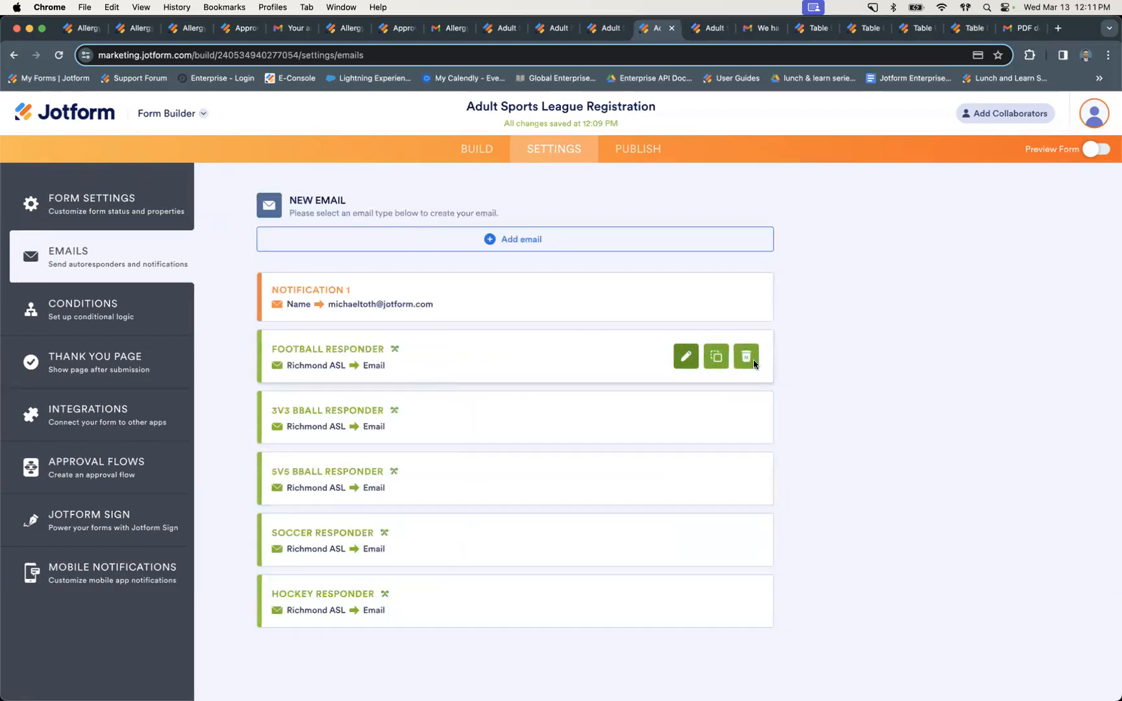
{"action": "left_click", "coordinate": [684, 361]}
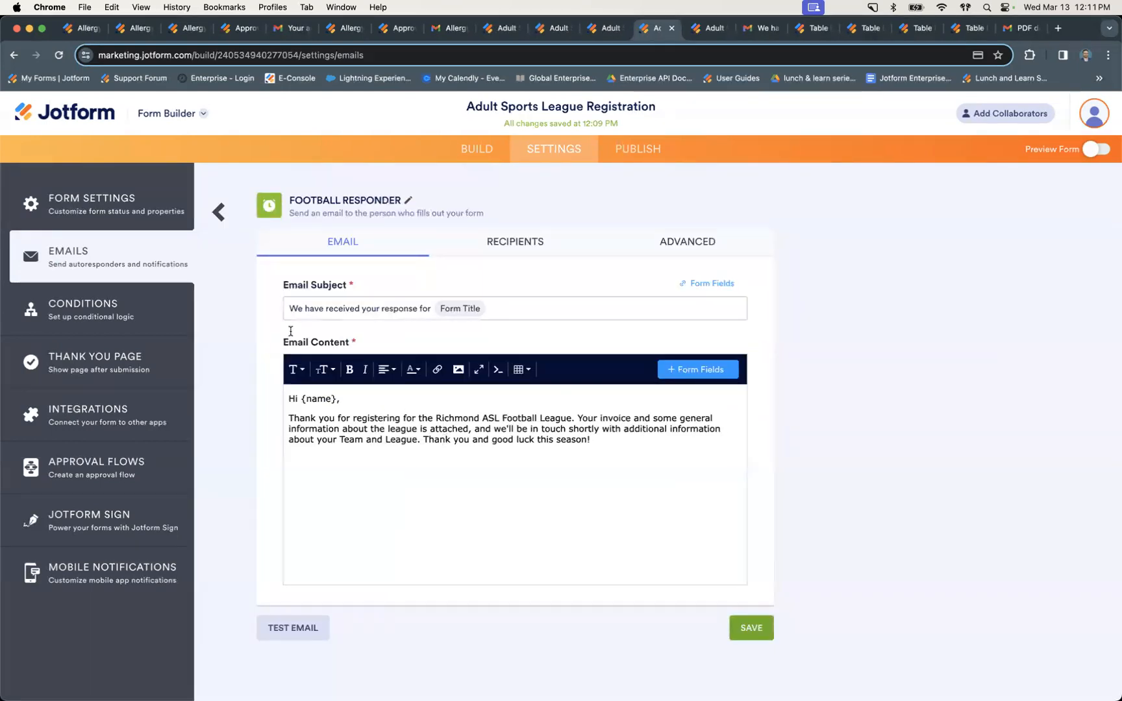
{"action": "left_click", "coordinate": [706, 247]}
{"action": "scroll", "coordinate": [483, 438], "scroll_direction": "down", "scroll_amount": 1}
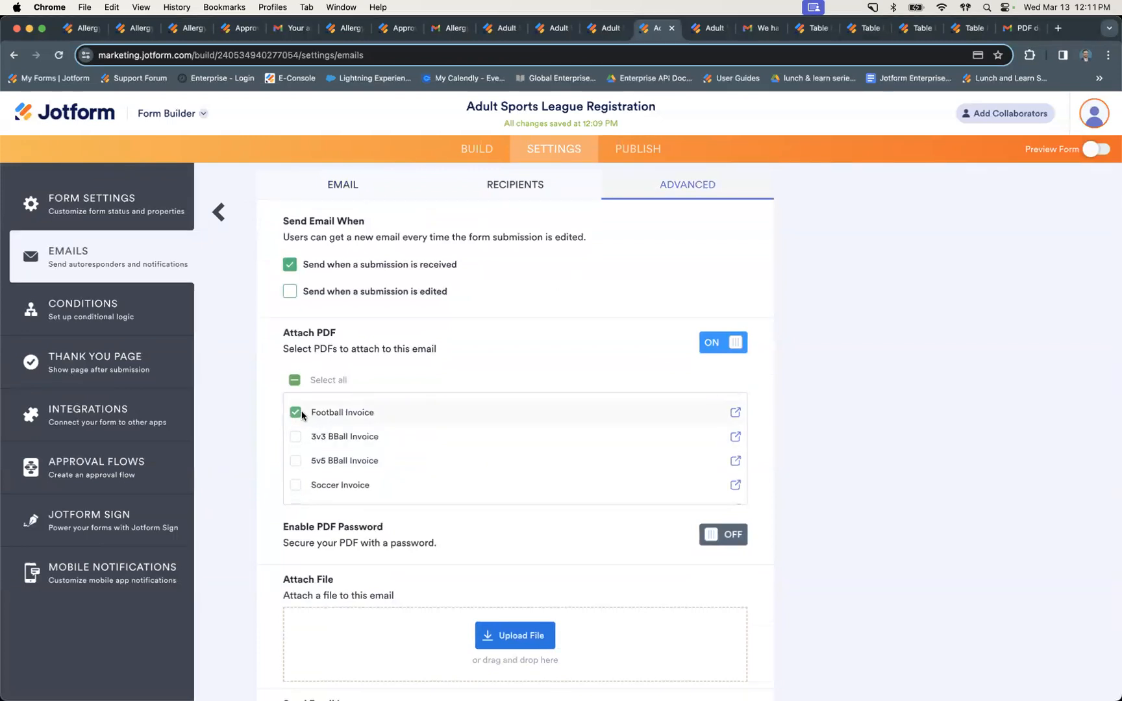
{"action": "left_click", "coordinate": [221, 213]}
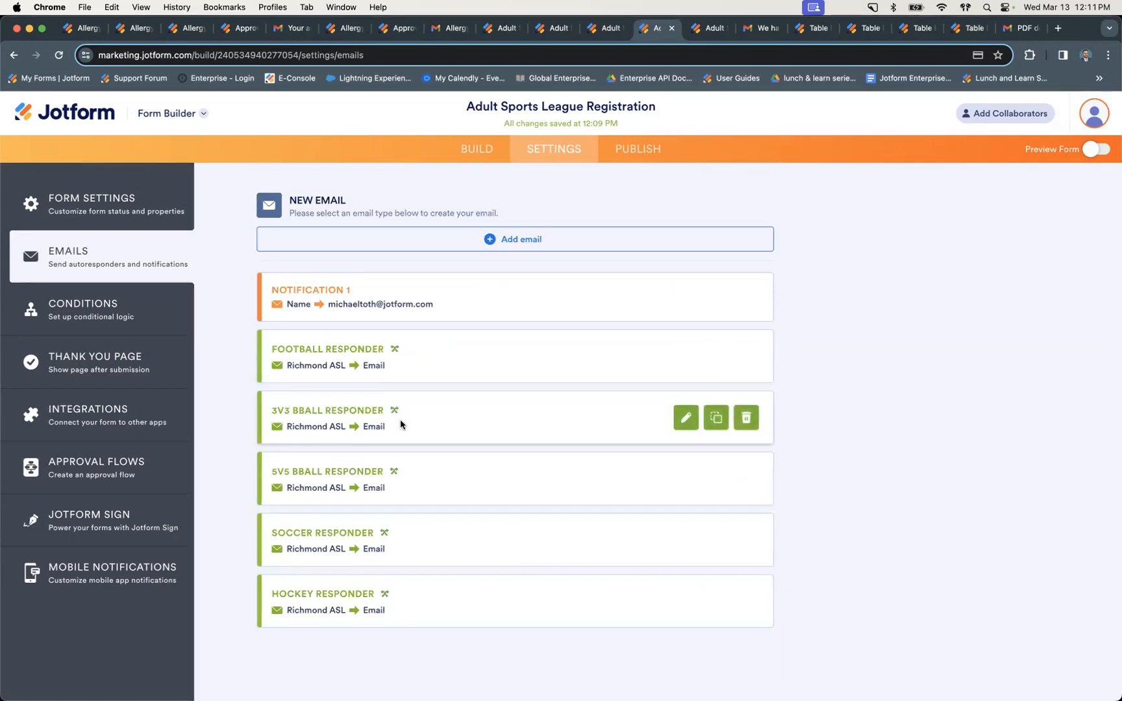
Step: View the registration form's conditions and the condition types available for a new condition
{"action": "left_click", "coordinate": [712, 26]}
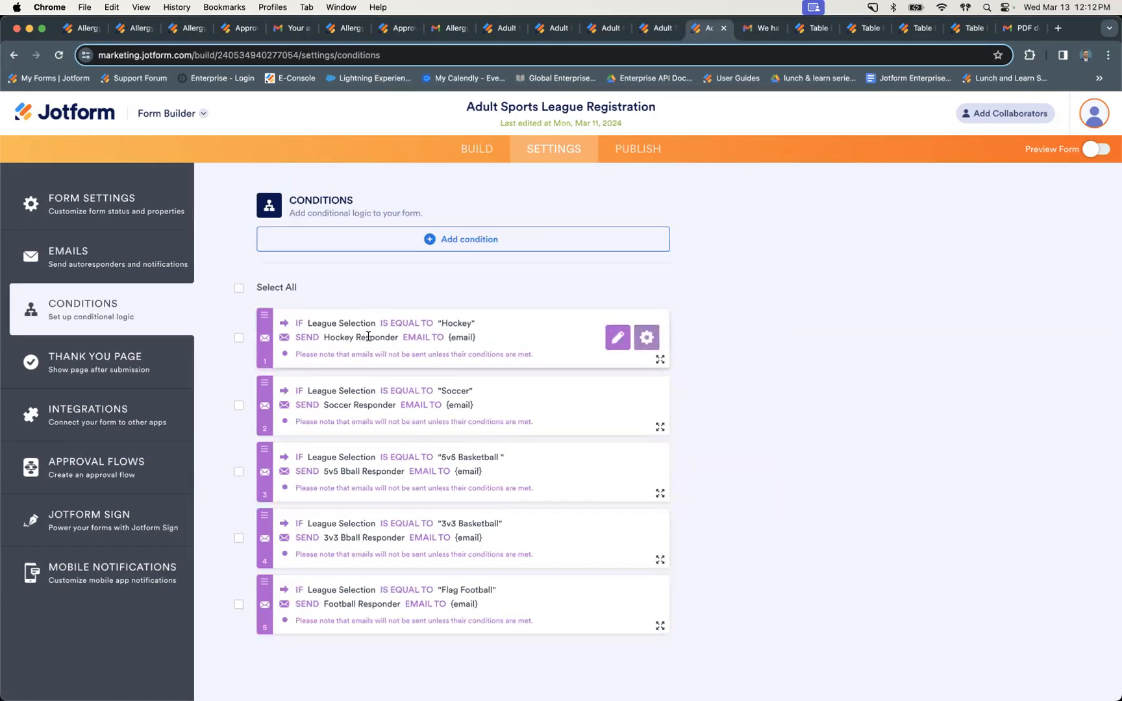
{"action": "left_click", "coordinate": [448, 240]}
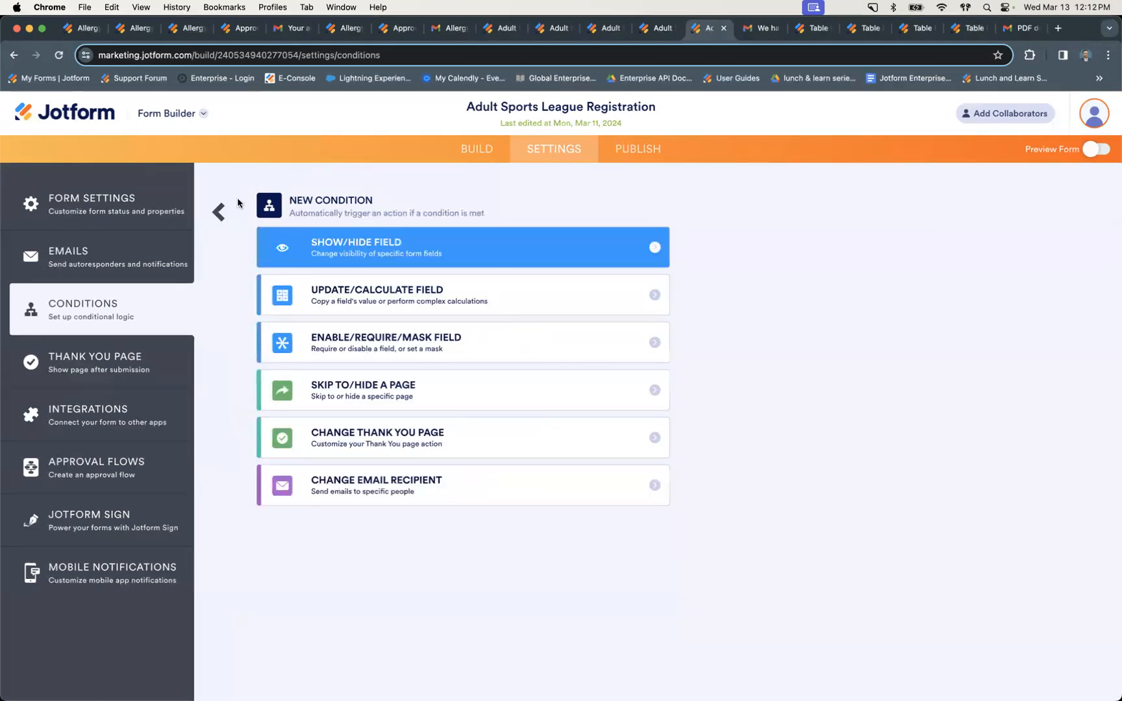
{"action": "left_click", "coordinate": [219, 213]}
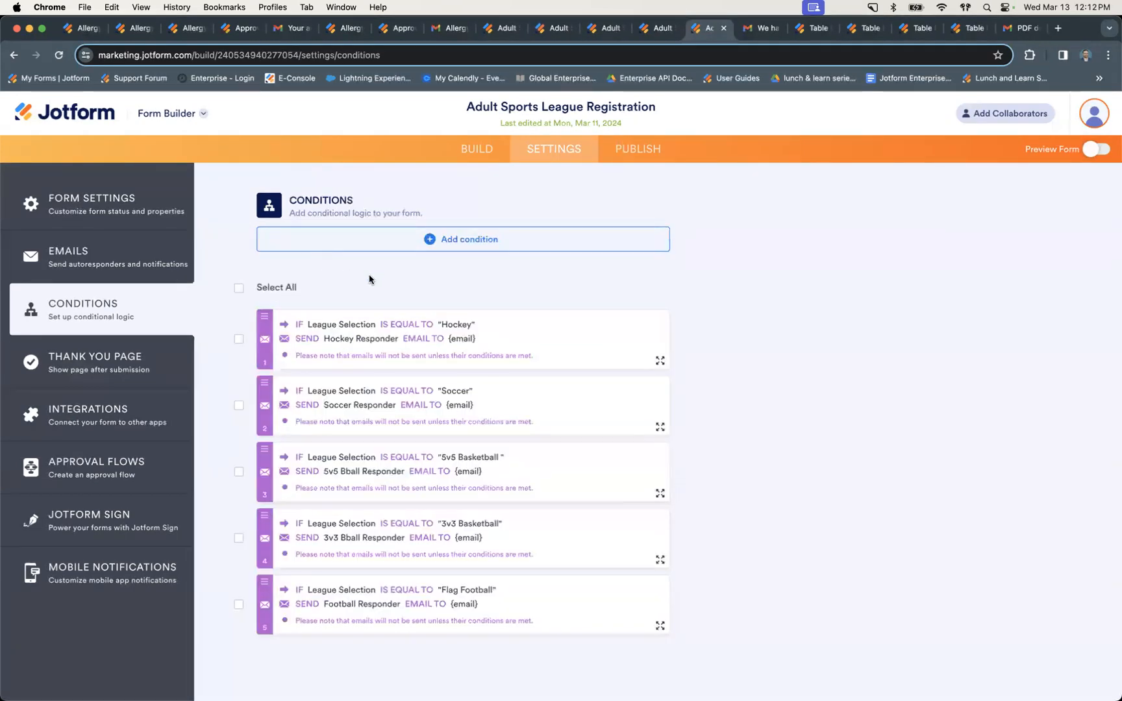
Step: Examine the settings of the condition that sends the Hockey Responder email, and compare it with the other league conditions
{"action": "mouse_move", "coordinate": [620, 340]}
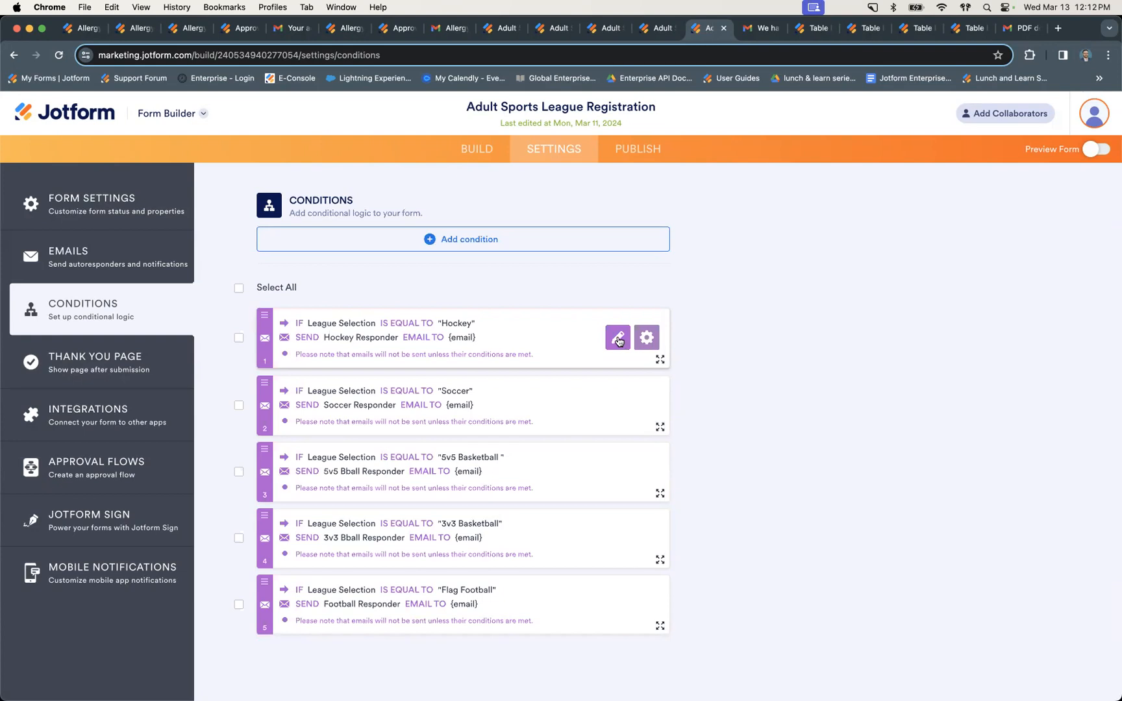
{"action": "left_click", "coordinate": [618, 340]}
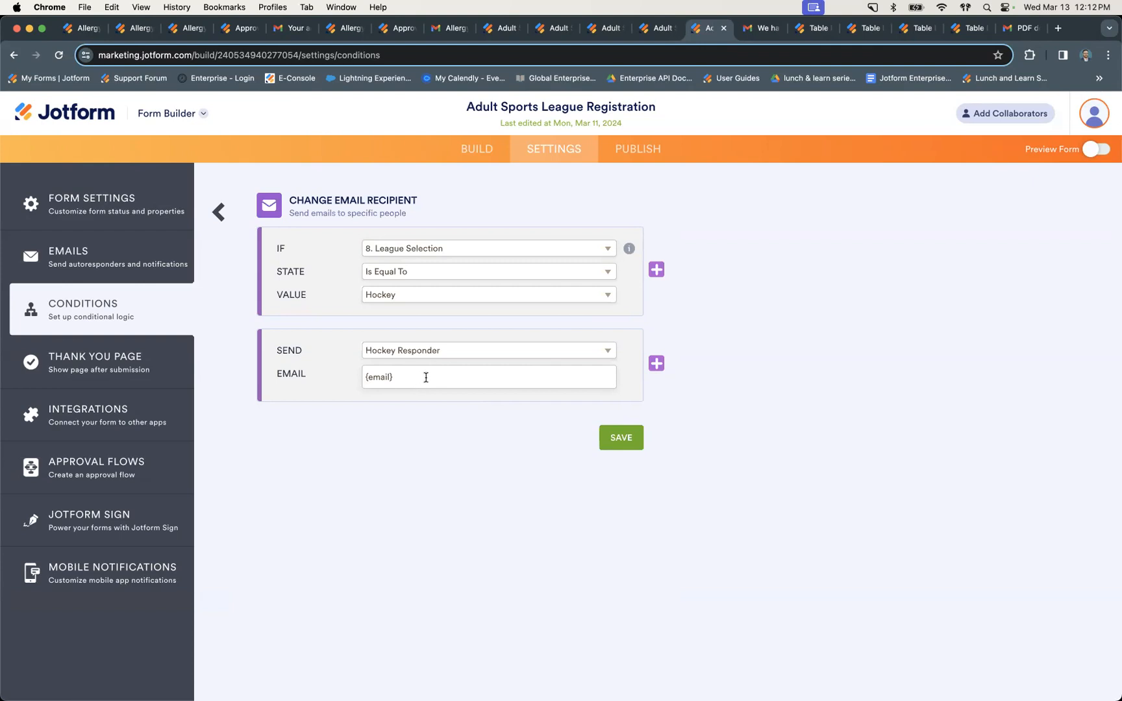
{"action": "left_click", "coordinate": [220, 211]}
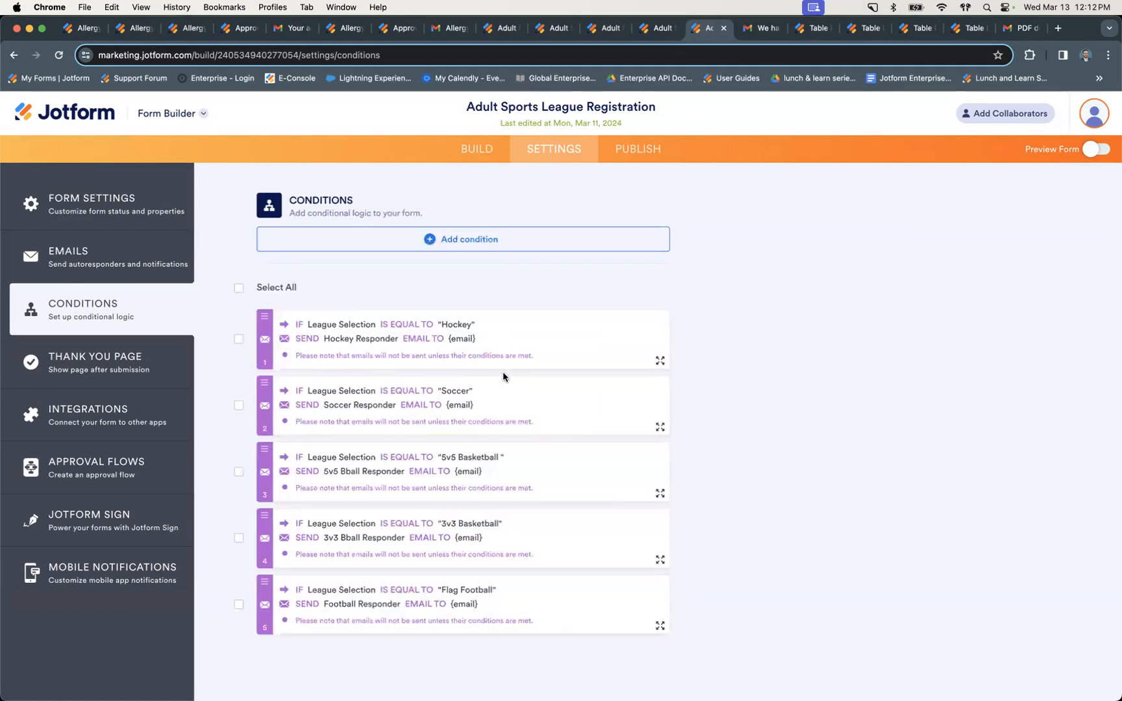
{"action": "mouse_move", "coordinate": [477, 380]}
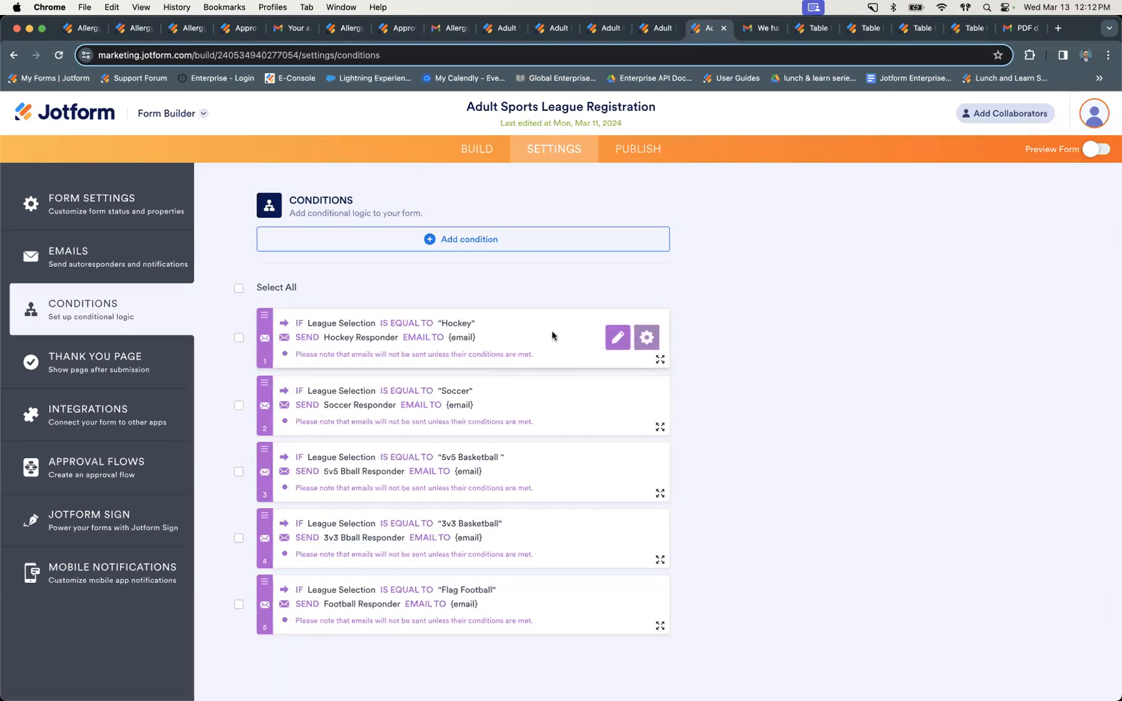
{"action": "mouse_move", "coordinate": [562, 392]}
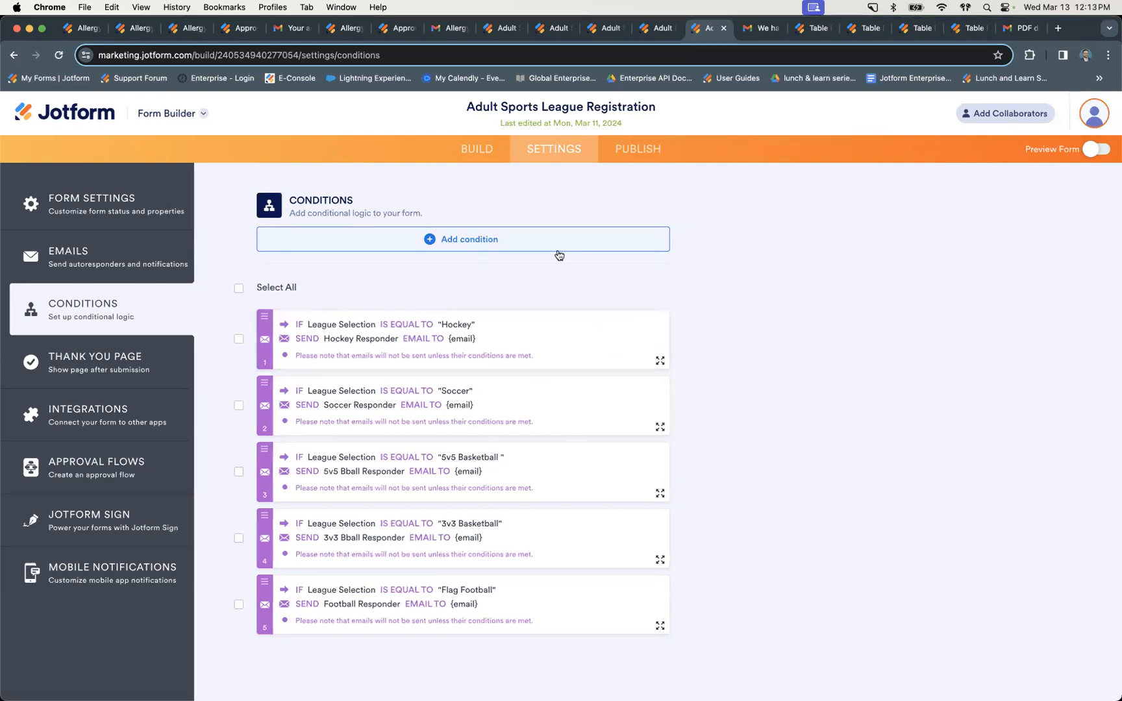
Step: Switch to Gmail and read through the invoice PDF attached to the "We have received your response for Adult Sports League Registration" email
{"action": "left_click", "coordinate": [762, 34]}
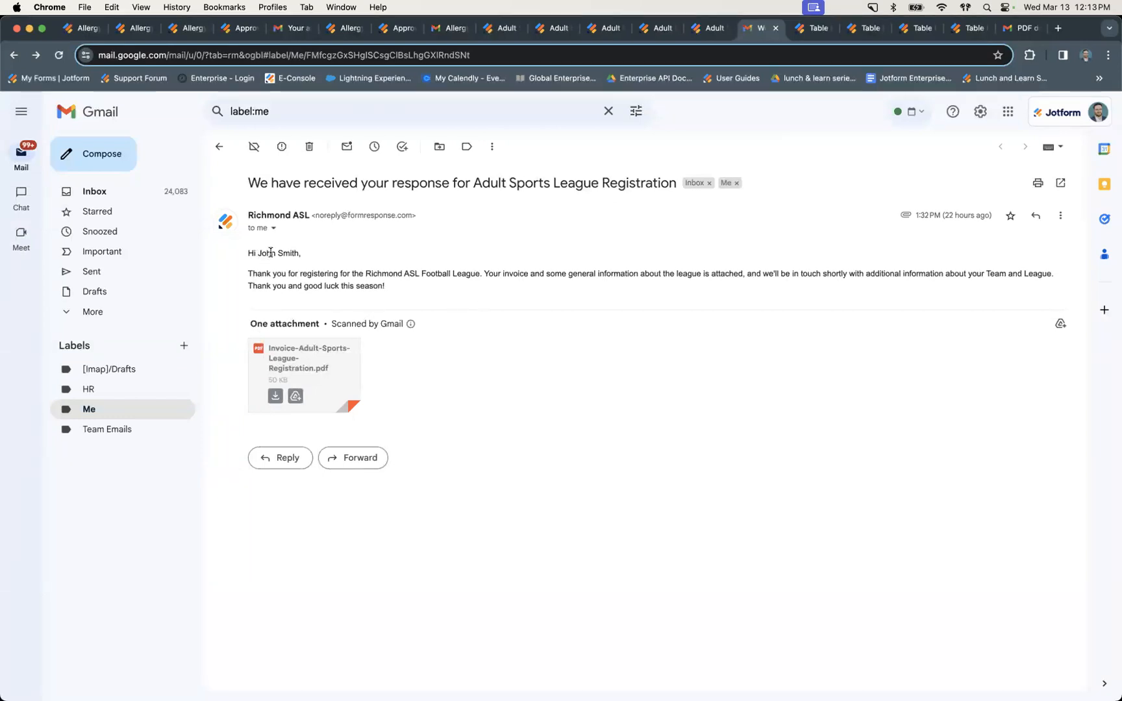
{"action": "left_click", "coordinate": [302, 361]}
{"action": "scroll", "coordinate": [472, 358], "scroll_direction": "down", "scroll_amount": 2}
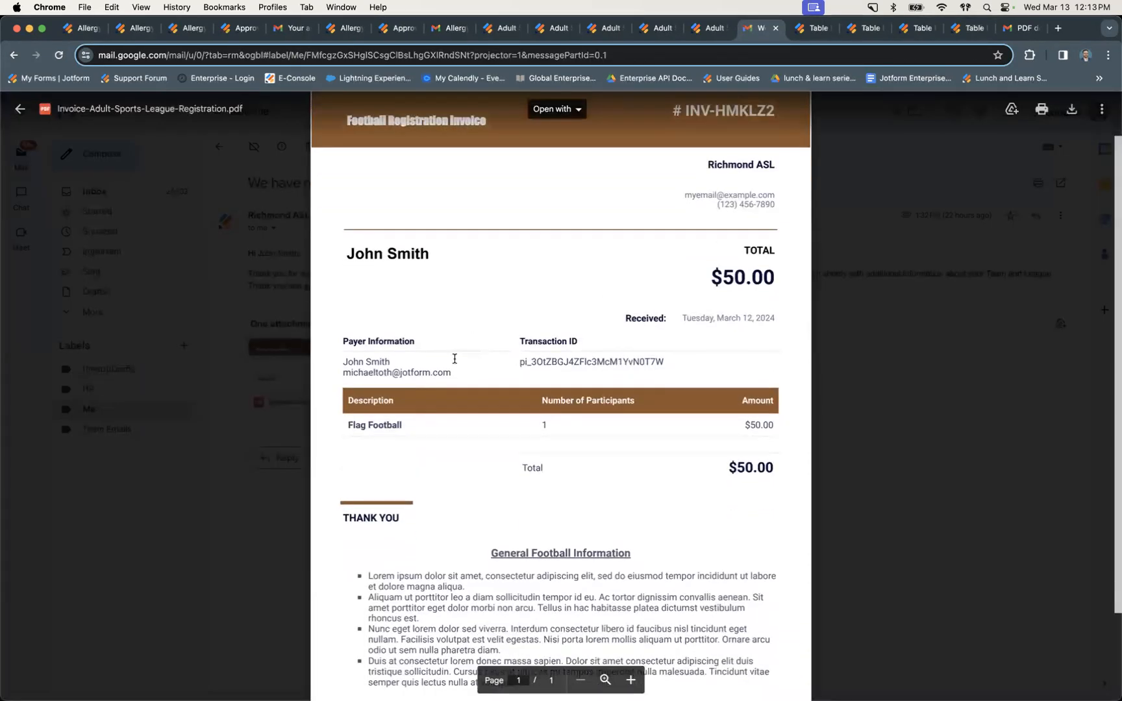
{"action": "scroll", "coordinate": [519, 342], "scroll_direction": "down", "scroll_amount": 4}
{"action": "scroll", "coordinate": [567, 500], "scroll_direction": "up", "scroll_amount": 6}
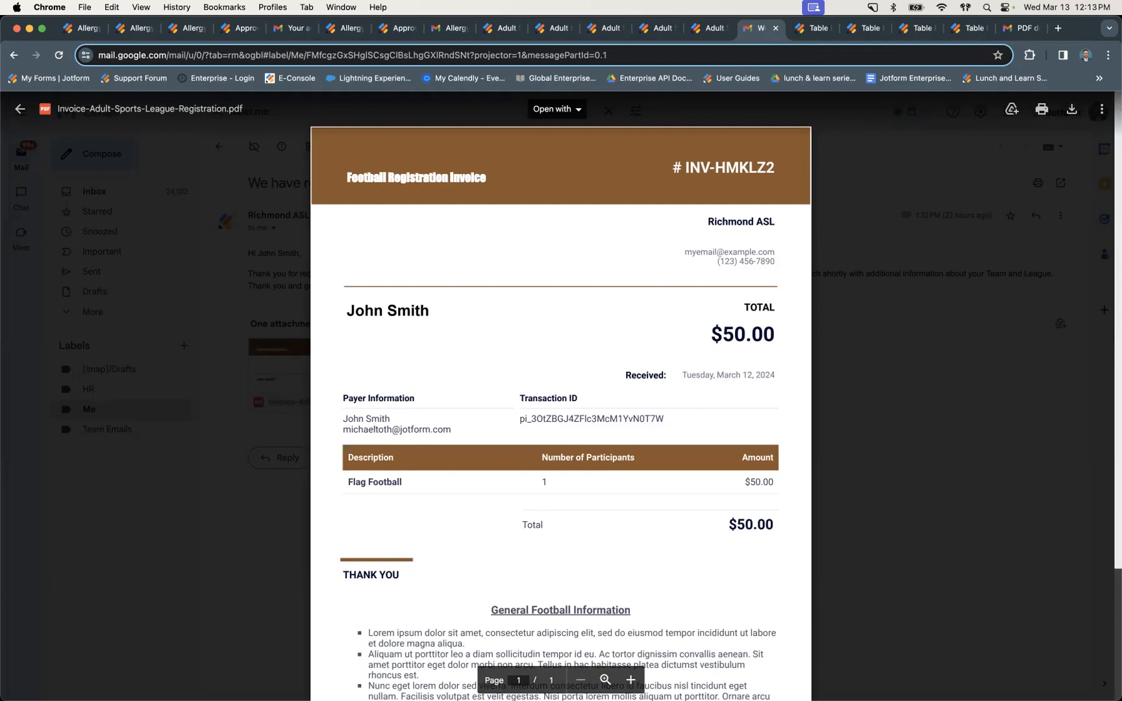
Step: Switch to the Table Buttons form in Jotform and look through its fields
{"action": "left_click", "coordinate": [819, 28]}
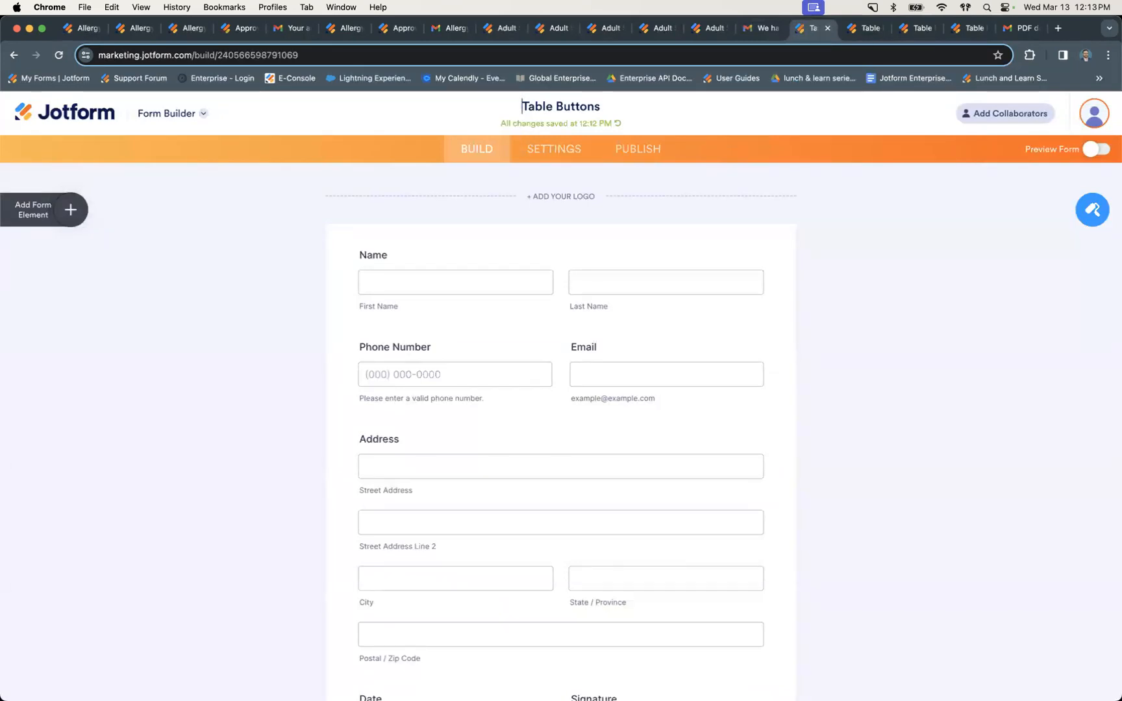
{"action": "scroll", "coordinate": [540, 318], "scroll_direction": "down", "scroll_amount": 2}
{"action": "scroll", "coordinate": [520, 311], "scroll_direction": "down", "scroll_amount": 1}
{"action": "scroll", "coordinate": [476, 292], "scroll_direction": "up", "scroll_amount": 3}
Step: View the Table Buttons form's General Submission Information PDF document and the options for managing it
{"action": "key", "text": "ctrl+Tab"}
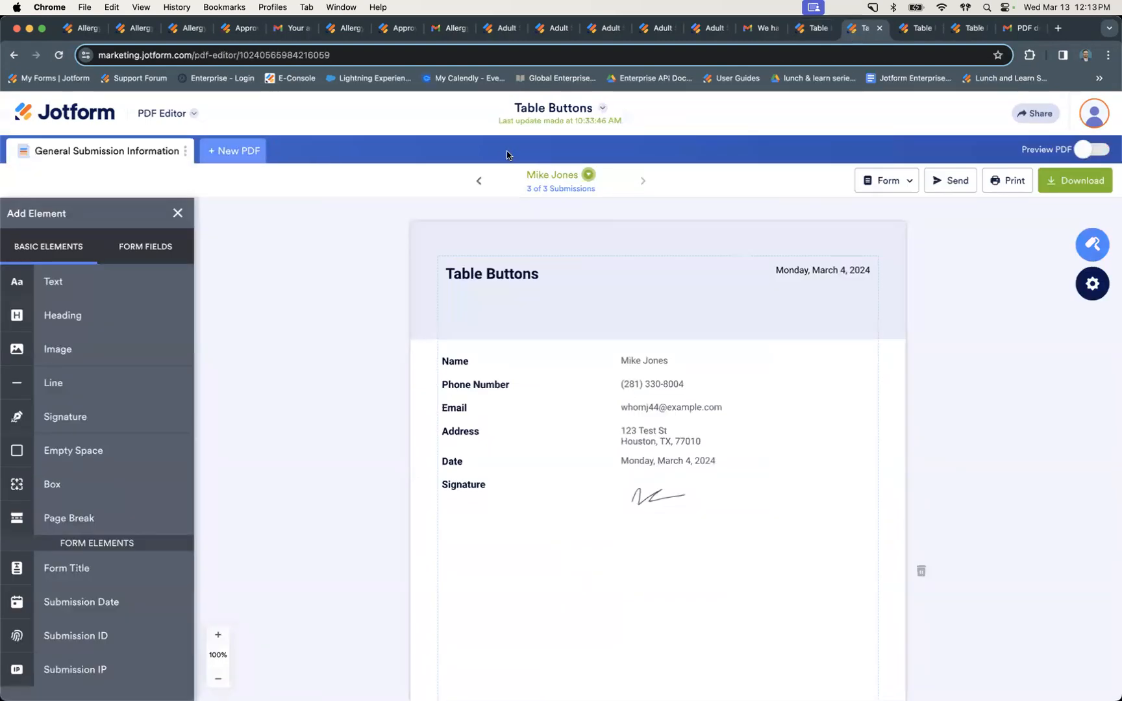
{"action": "left_click", "coordinate": [185, 151]}
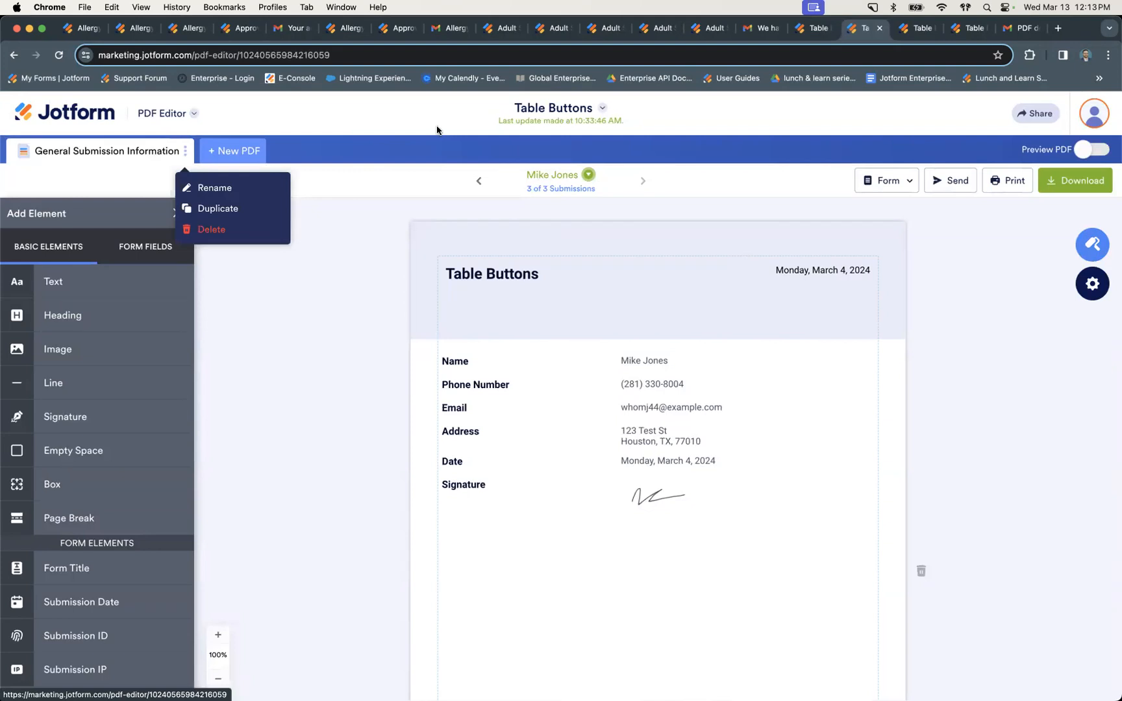
{"action": "left_click", "coordinate": [715, 122]}
Step: View the Table Buttons form's email settings and compare the Notification 1 and Autoresponder 1 emails
{"action": "left_click", "coordinate": [919, 30]}
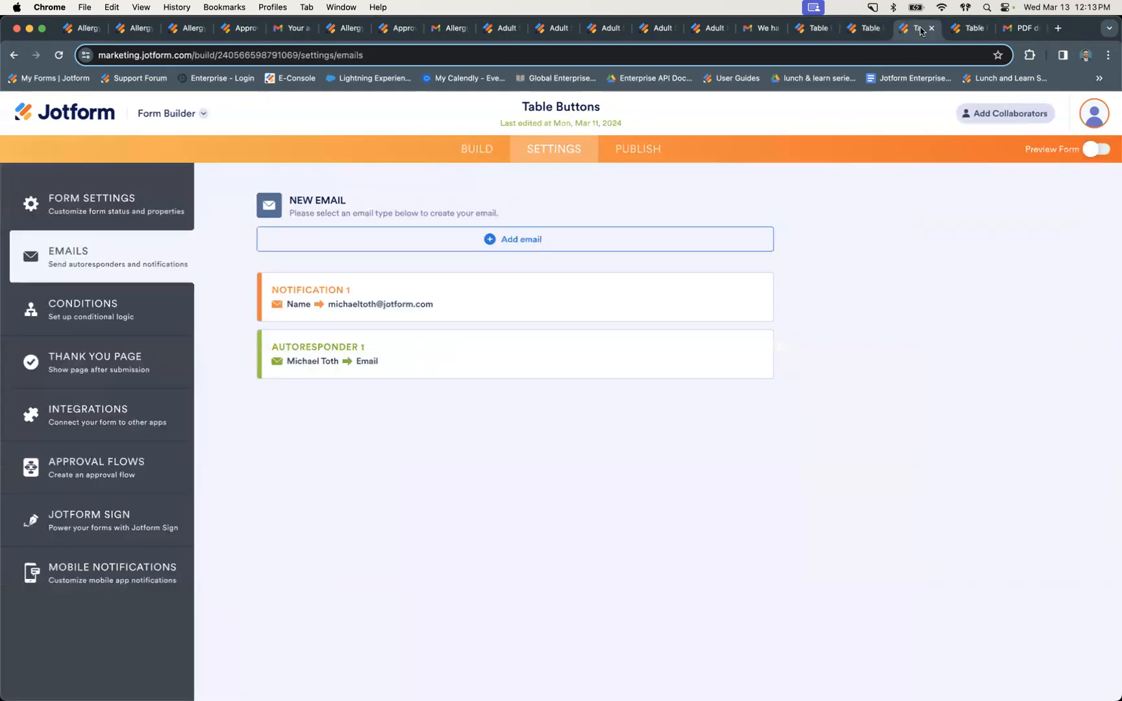
{"action": "mouse_move", "coordinate": [679, 315]}
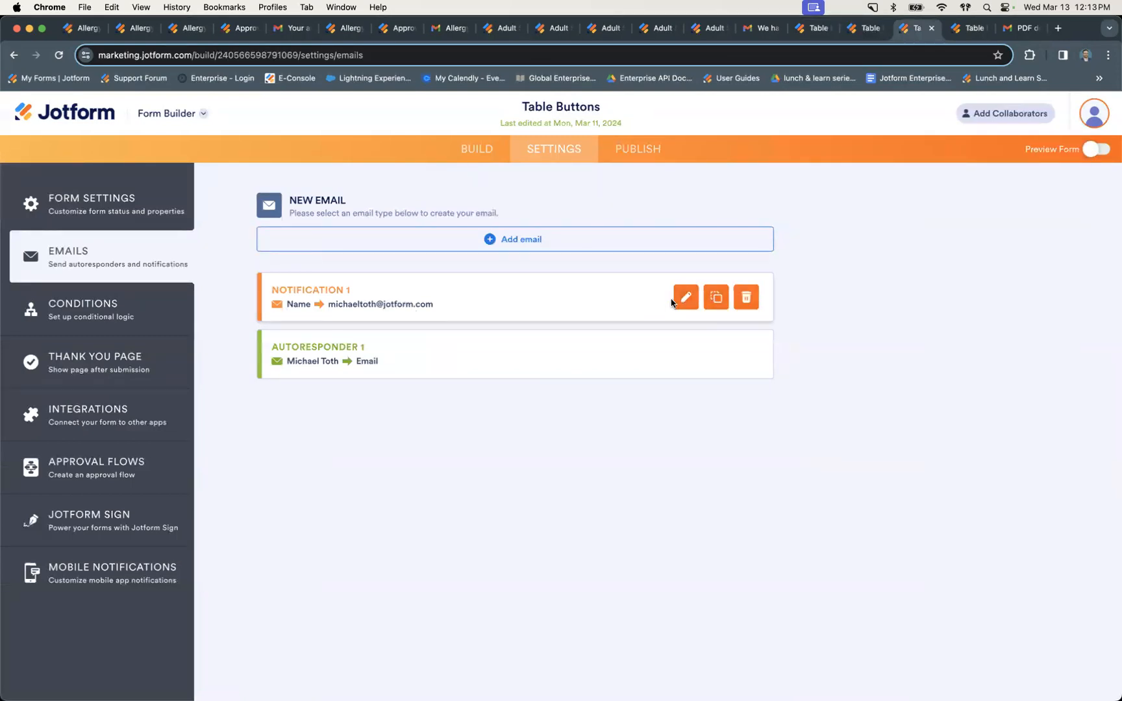
{"action": "mouse_move", "coordinate": [622, 368]}
{"action": "mouse_move", "coordinate": [620, 312]}
{"action": "mouse_move", "coordinate": [406, 356]}
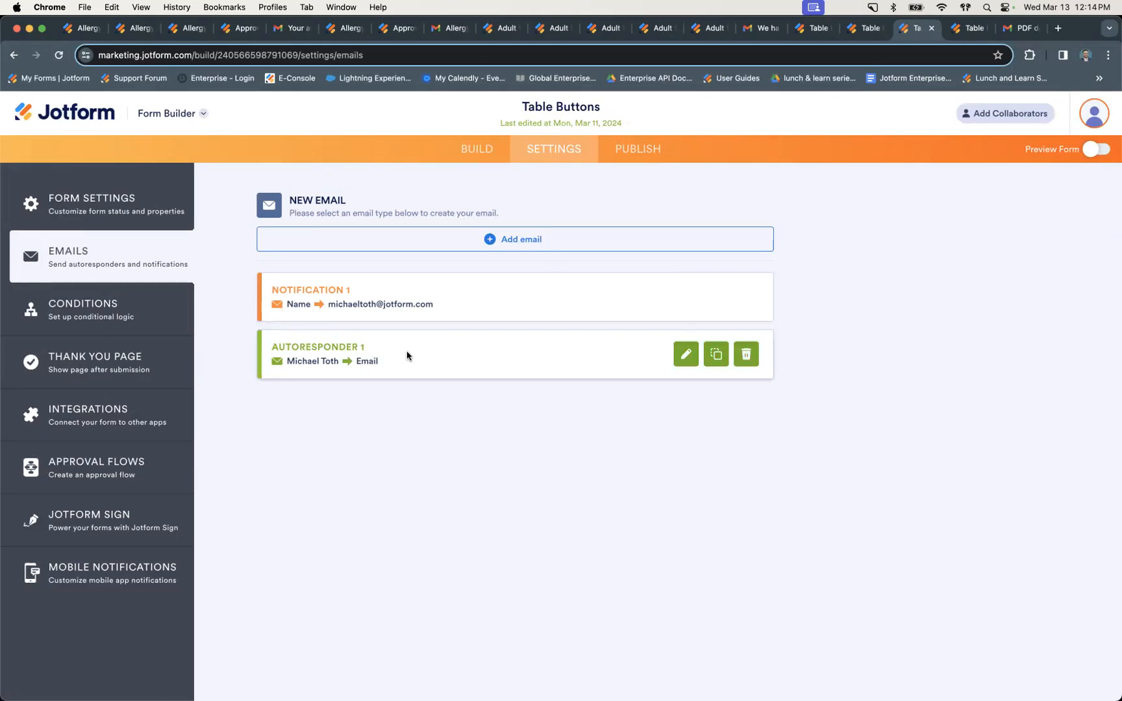
Step: Review the advanced sending conditions and PDF attachment settings of the Notification 1 and Autoresponder 1 emails
{"action": "left_click", "coordinate": [687, 299]}
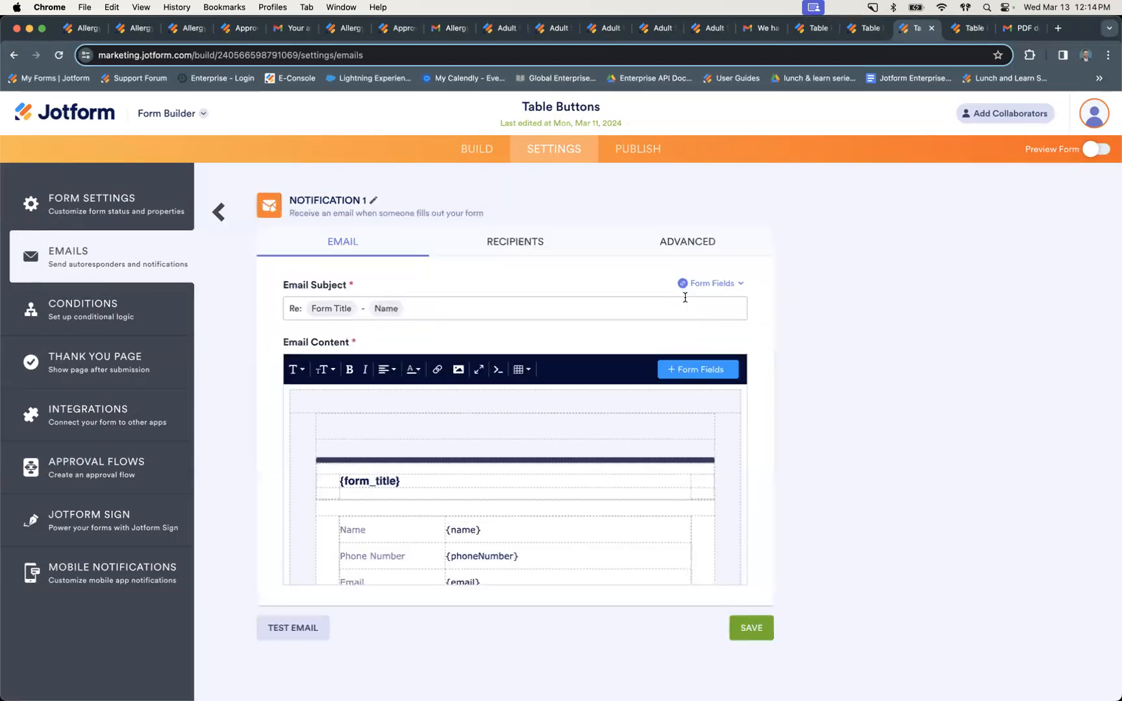
{"action": "left_click", "coordinate": [686, 252]}
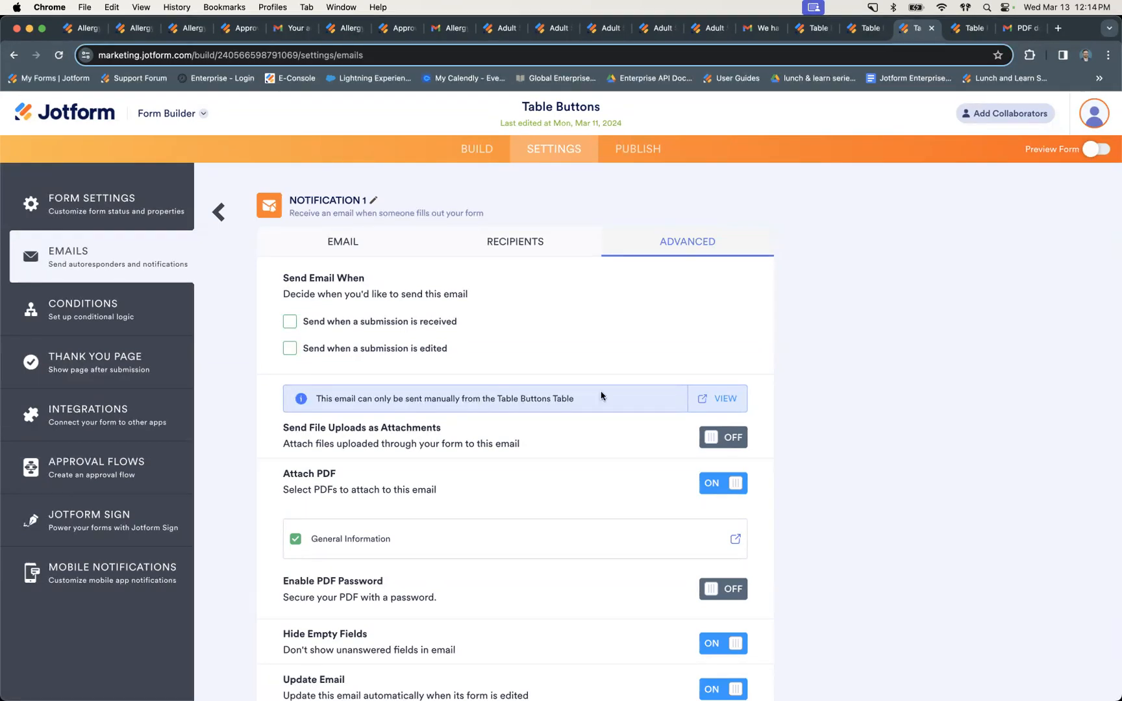
{"action": "left_click", "coordinate": [218, 213]}
{"action": "left_click", "coordinate": [676, 358]}
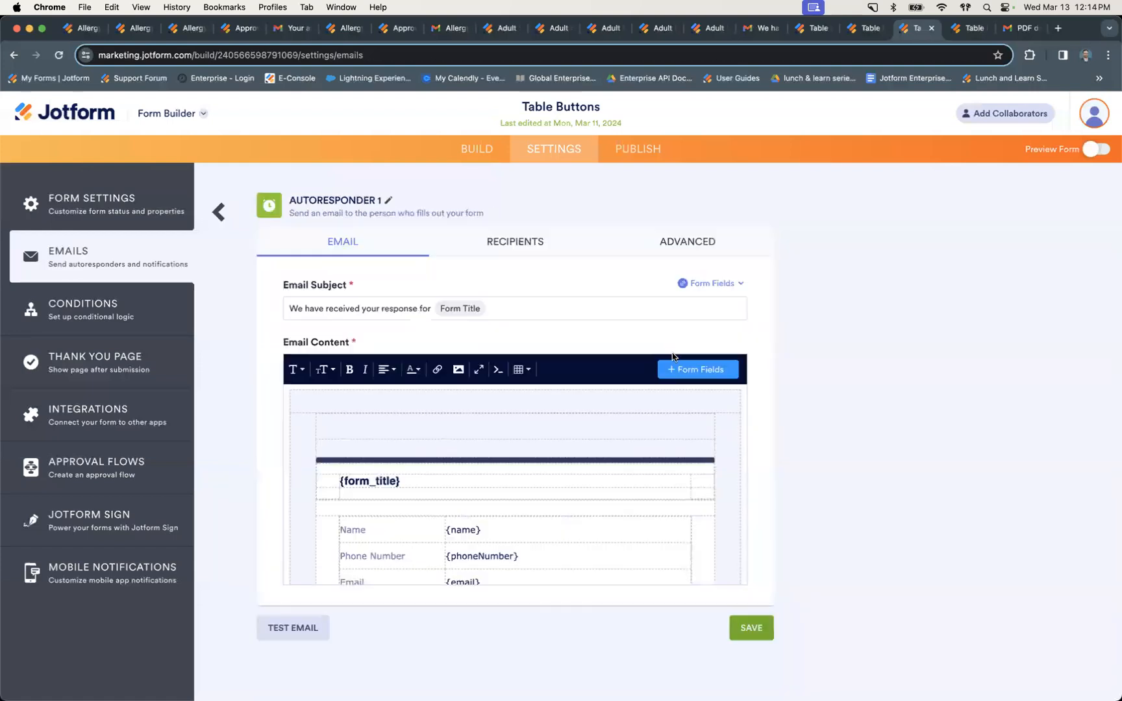
{"action": "left_click", "coordinate": [706, 243]}
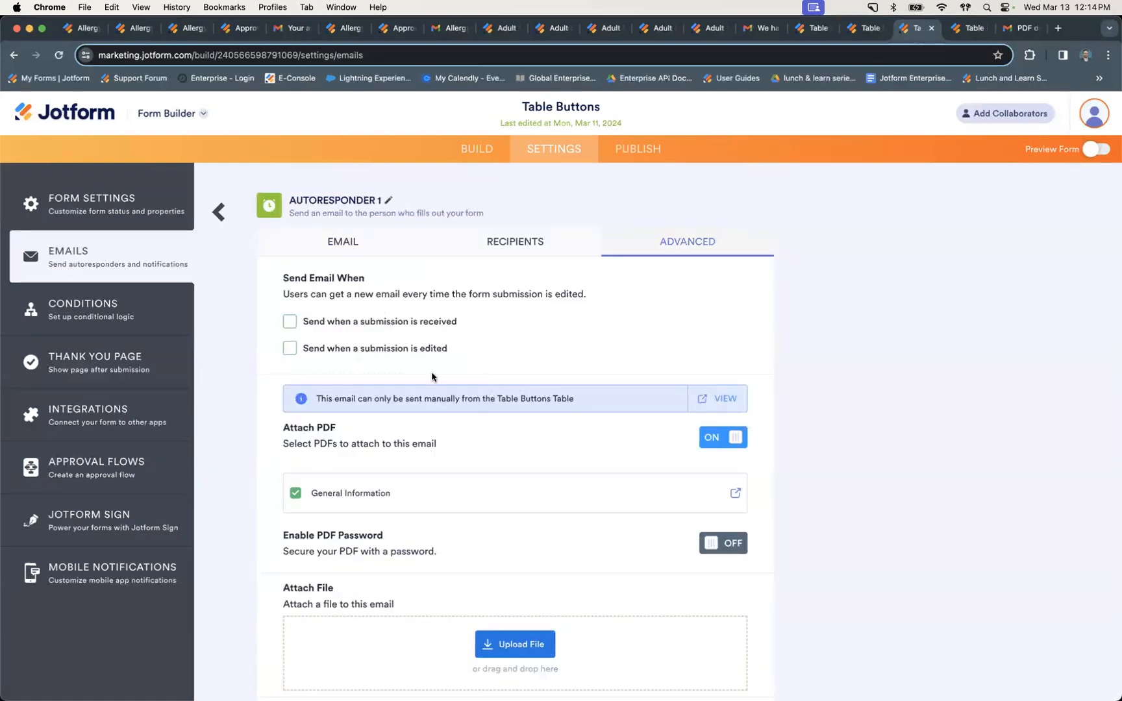
{"action": "left_click", "coordinate": [219, 211]}
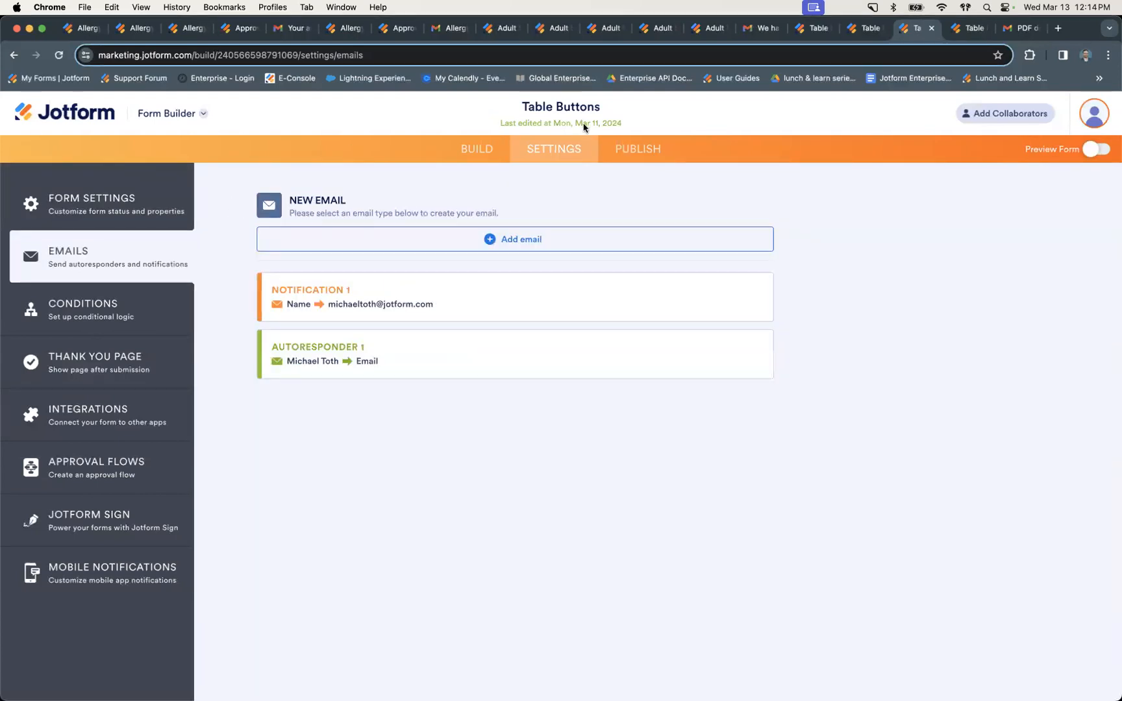
Step: Switch to the Table Button PDF table and start a new Send PDF button column named "Send PDF"
{"action": "left_click", "coordinate": [959, 27]}
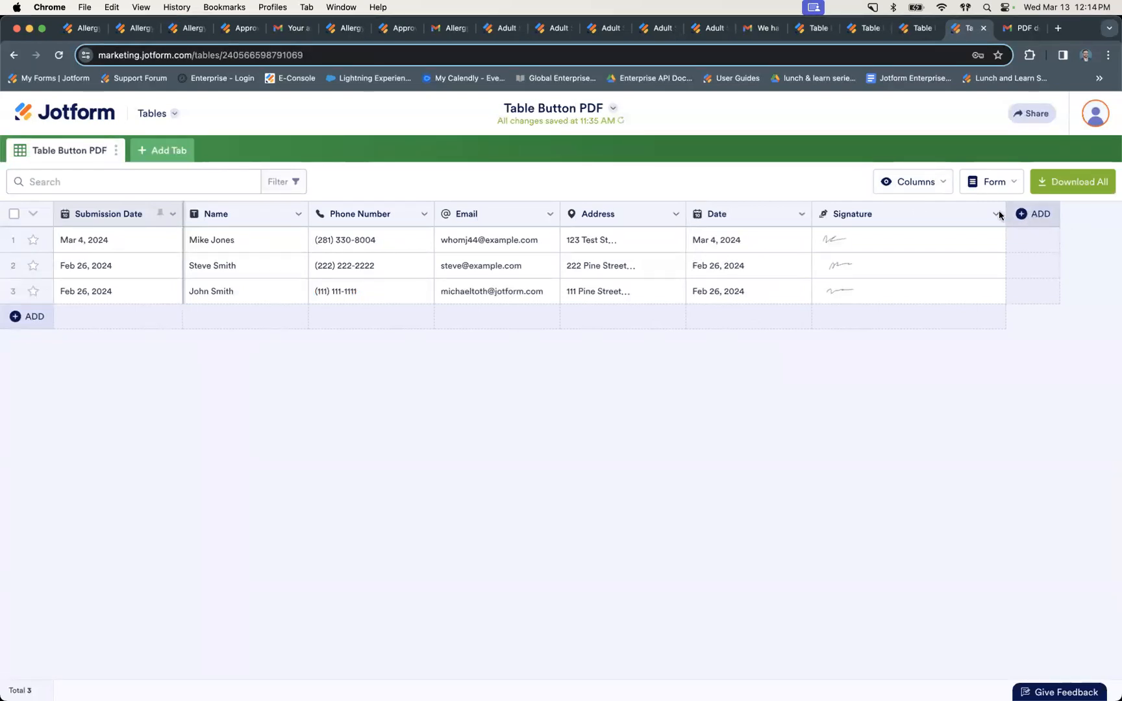
{"action": "left_click", "coordinate": [940, 185]}
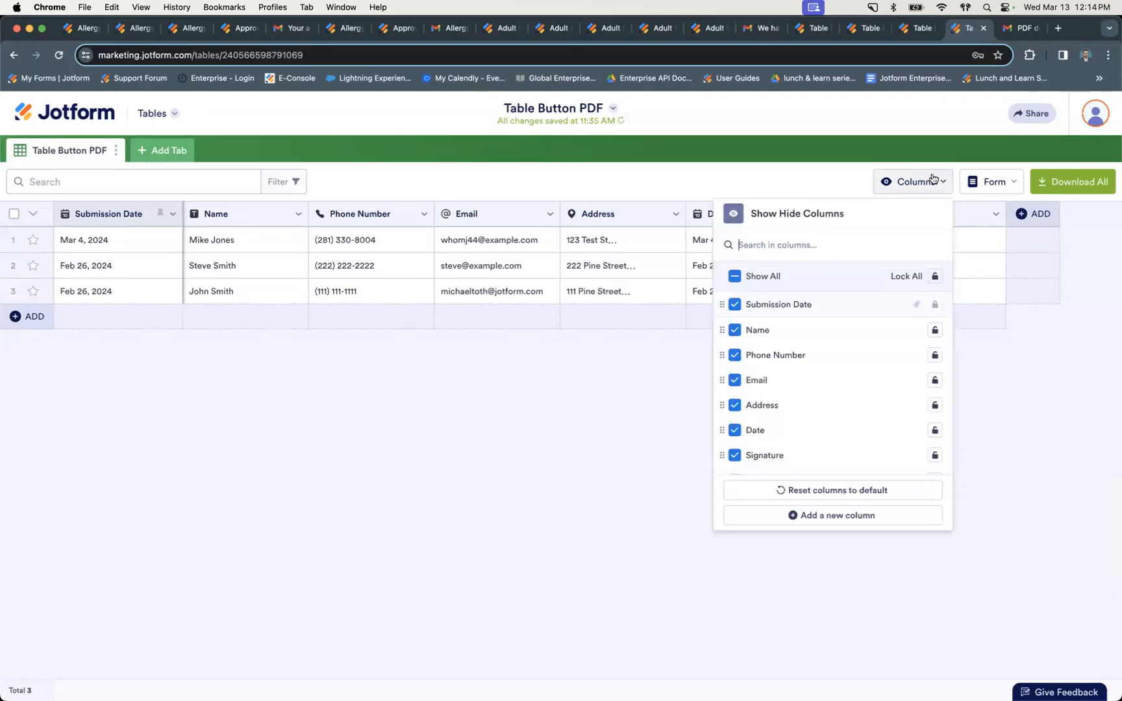
{"action": "left_click", "coordinate": [833, 517]}
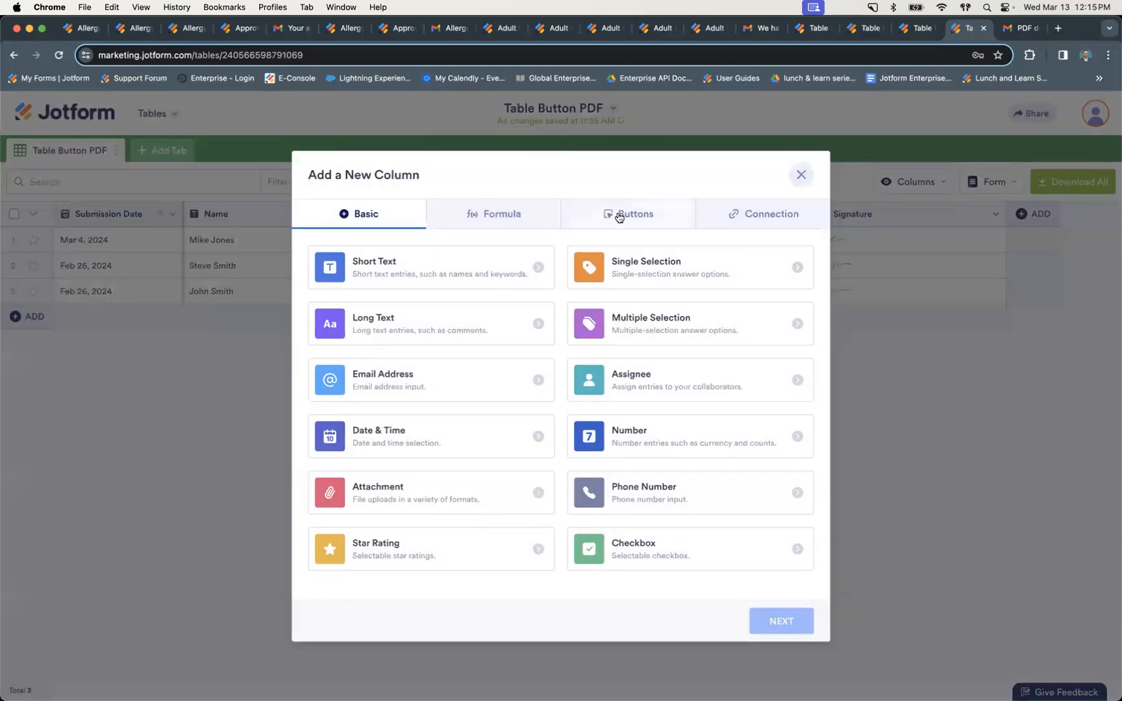
{"action": "left_click", "coordinate": [619, 215]}
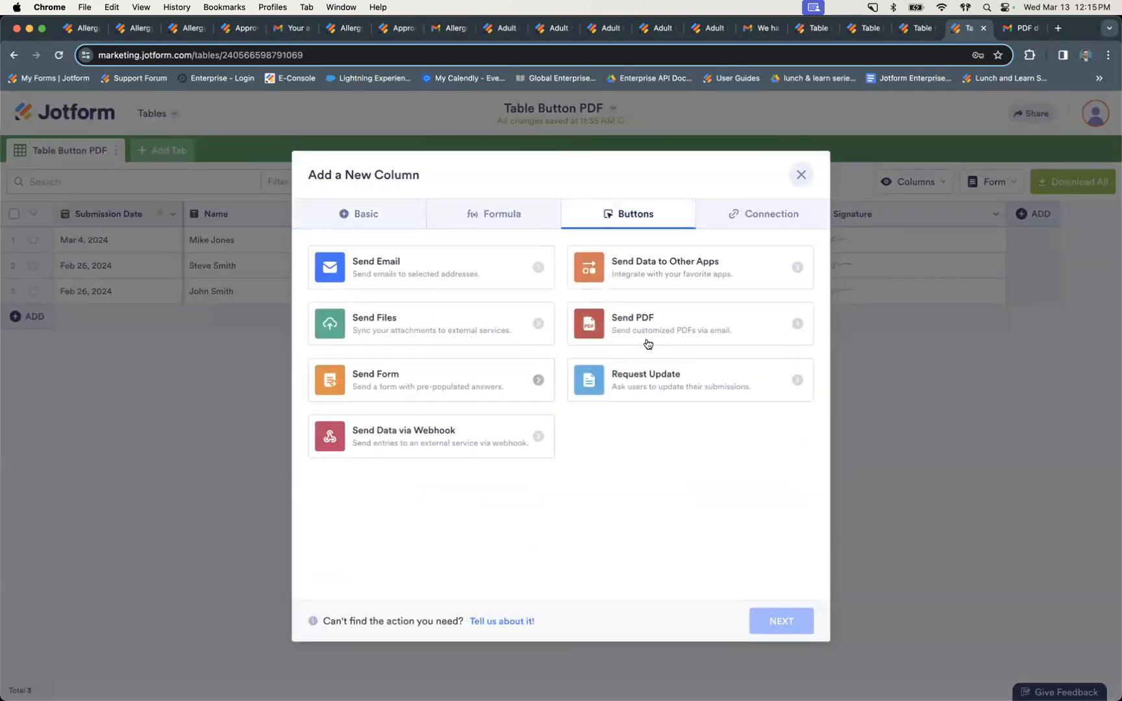
{"action": "left_click", "coordinate": [654, 331]}
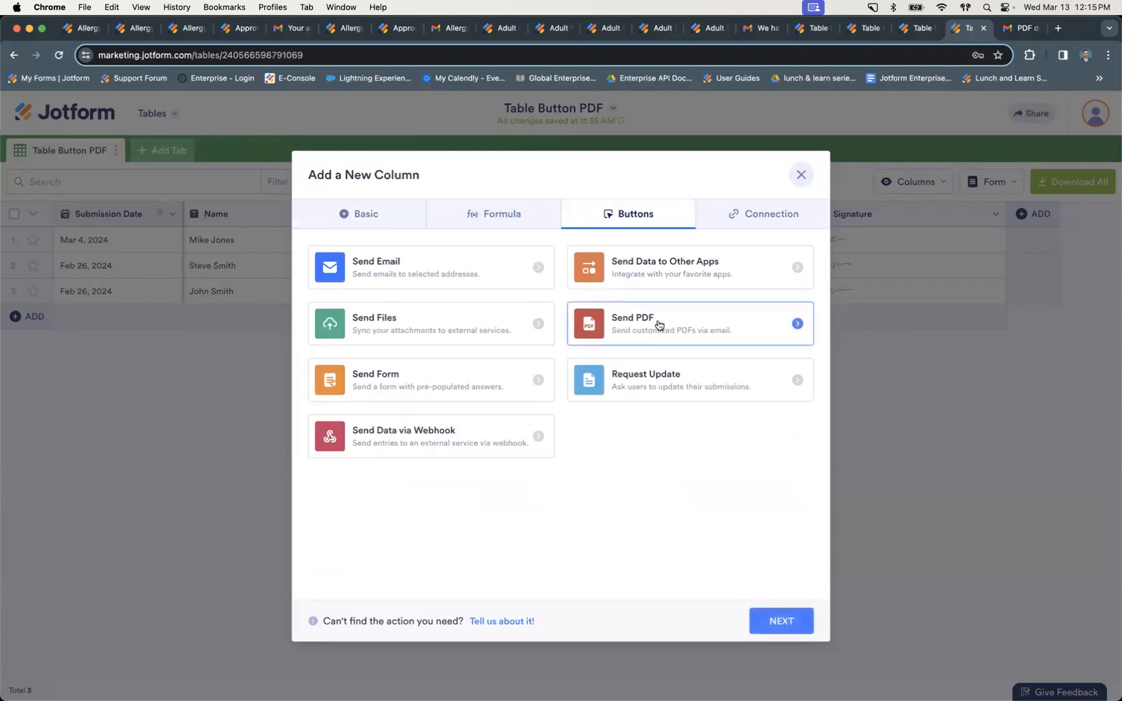
{"action": "left_click", "coordinate": [781, 624]}
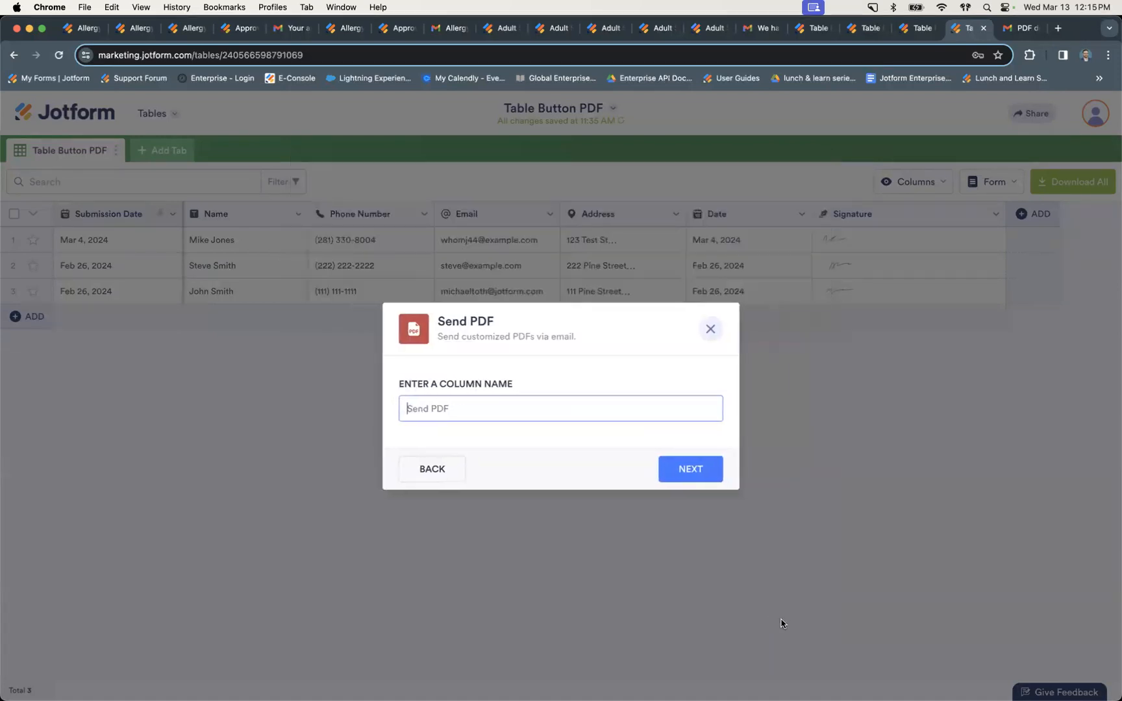
{"action": "type", "text": "Send PDF"}
{"action": "key", "text": "Return"}
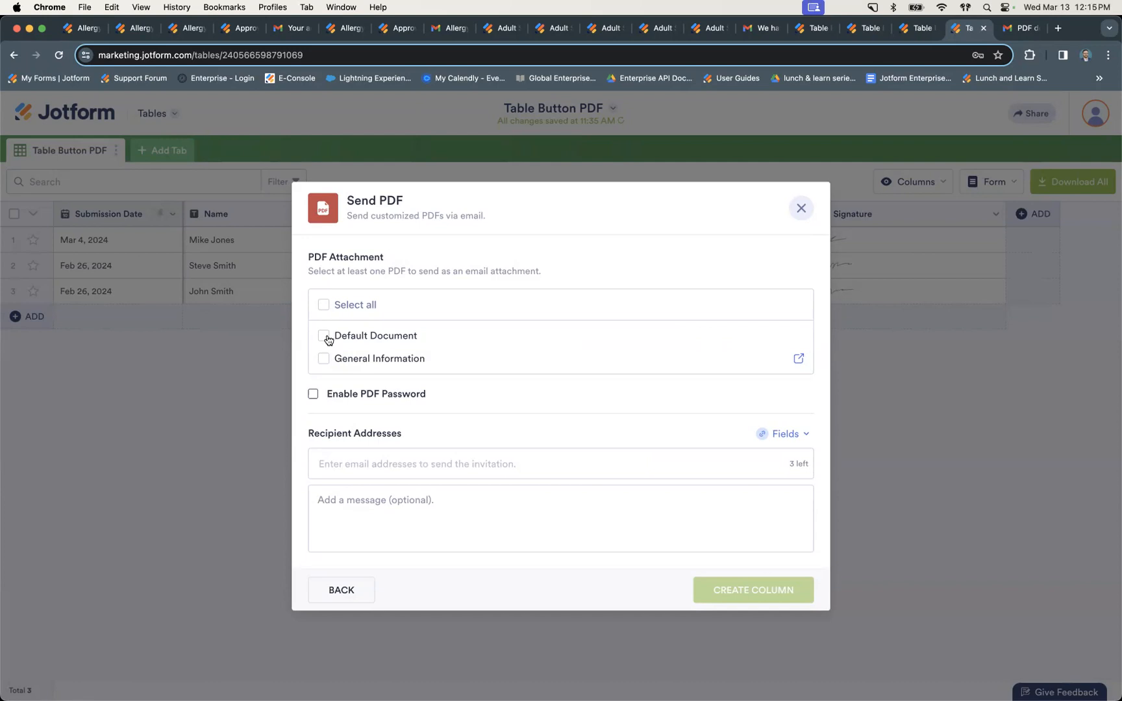
Step: Create the column with the General Information PDF attached, the Email field as recipient and the message "Your PDF is attached below!"
{"action": "left_click", "coordinate": [323, 361]}
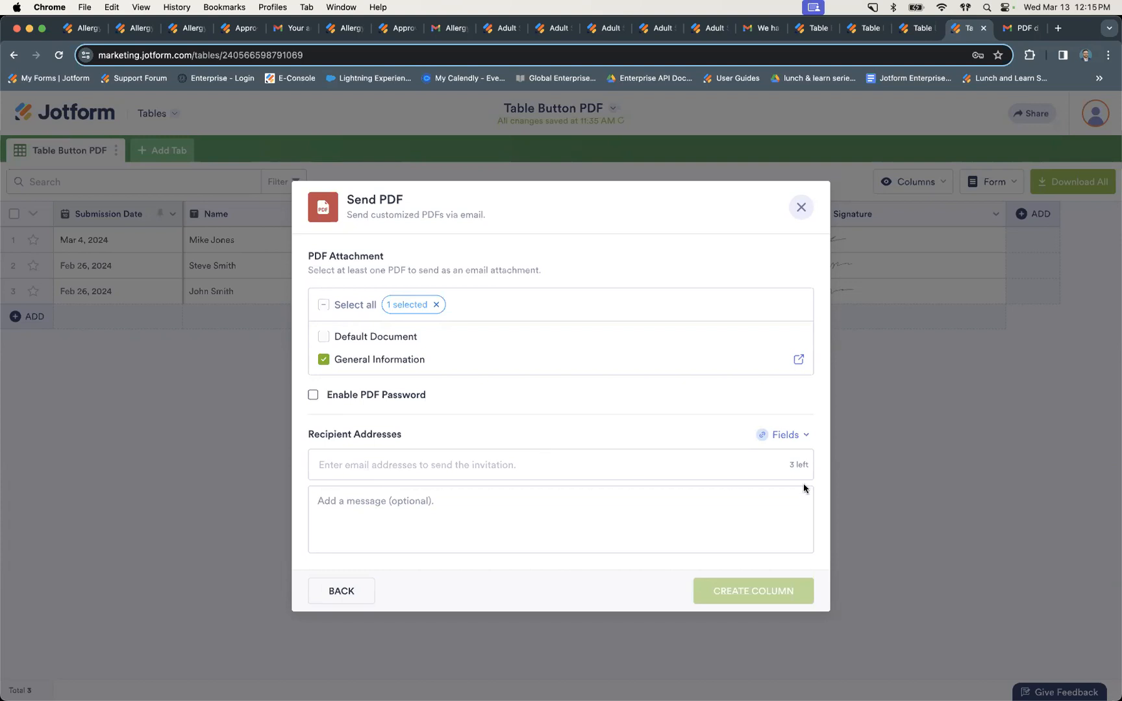
{"action": "left_click", "coordinate": [382, 464]}
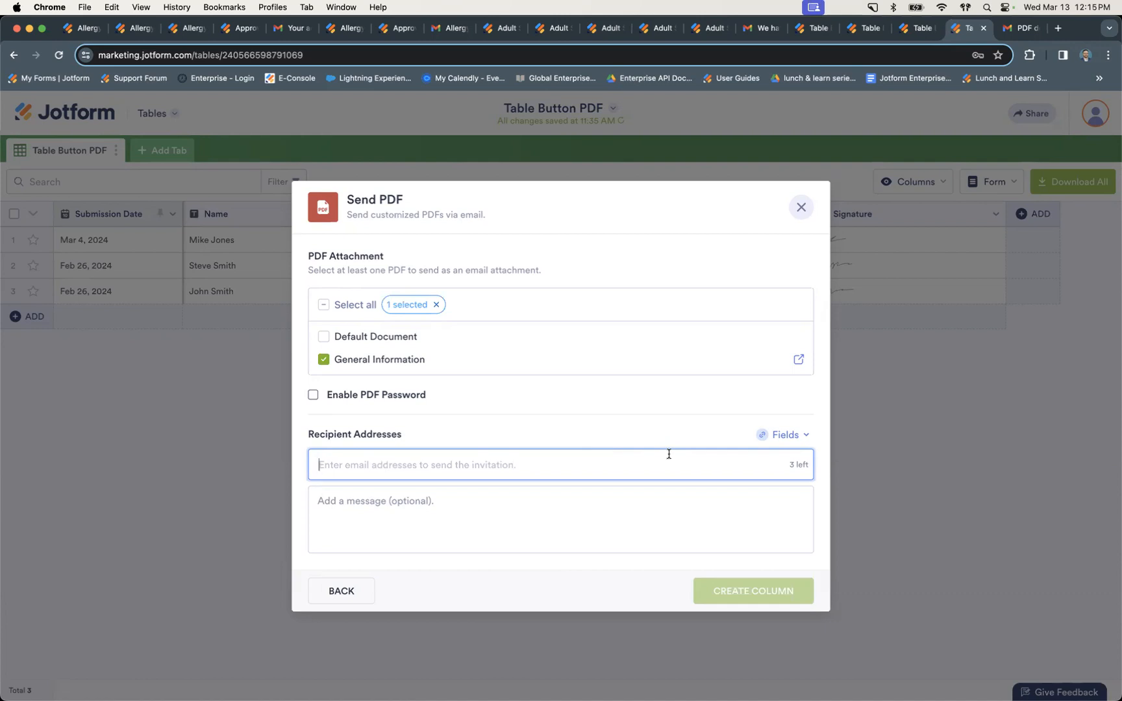
{"action": "left_click", "coordinate": [783, 435]}
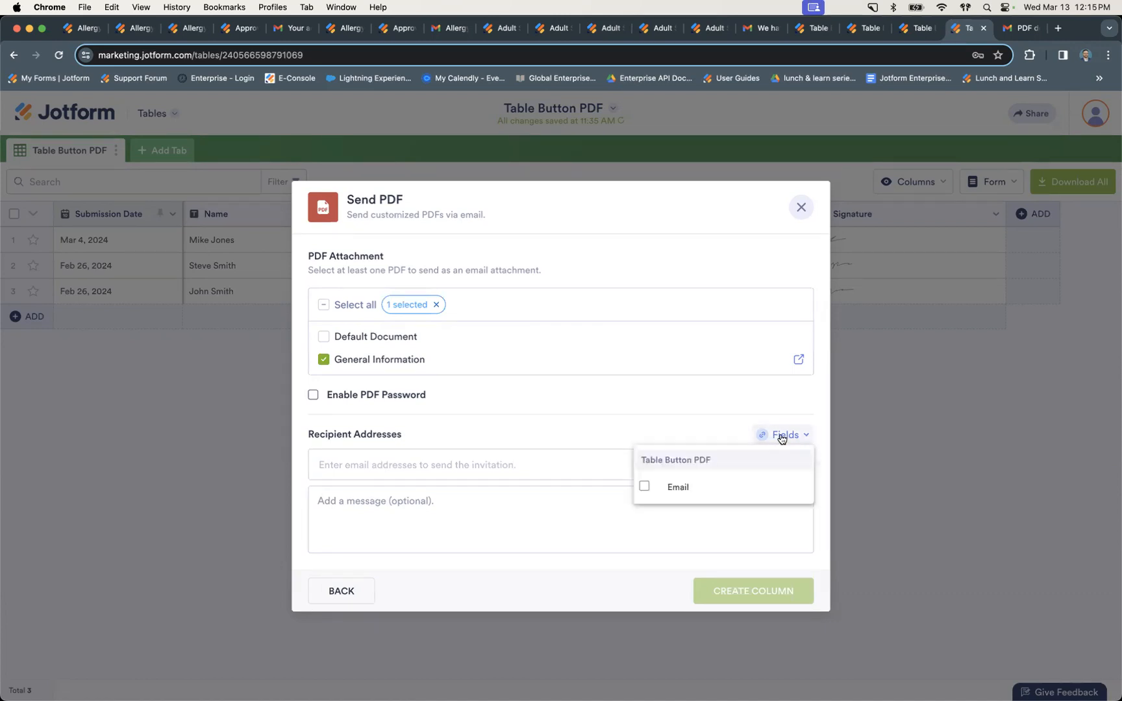
{"action": "left_click", "coordinate": [657, 487]}
{"action": "left_click", "coordinate": [499, 428]}
{"action": "left_click", "coordinate": [473, 515]}
{"action": "type", "text": "Your PDF is"}
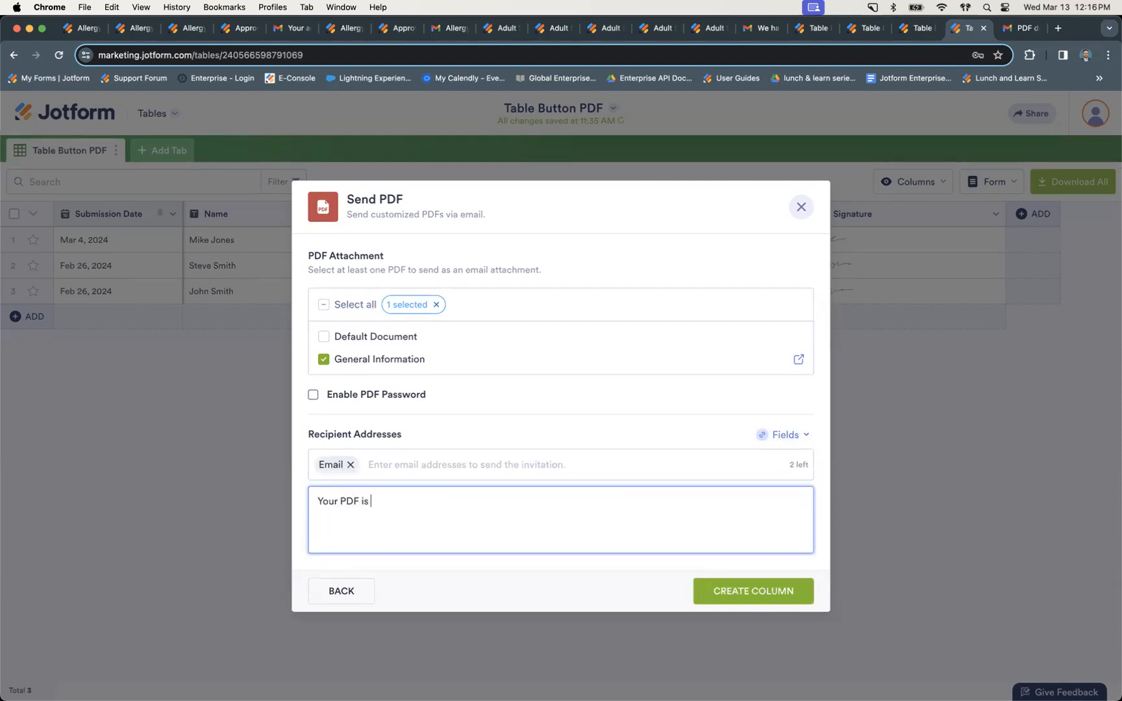
{"action": "type", "text": " attached below!"}
{"action": "left_click", "coordinate": [740, 592]}
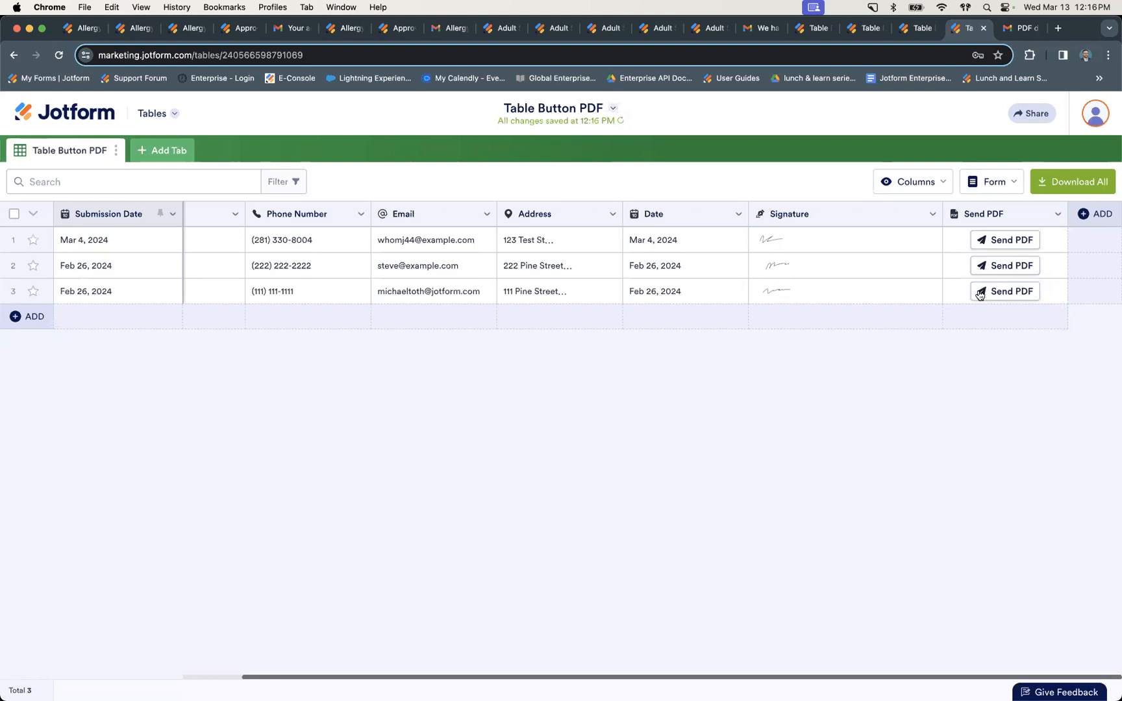
Step: Send the PDF for the third submission in the table and check the option for resending it
{"action": "left_click", "coordinate": [986, 293]}
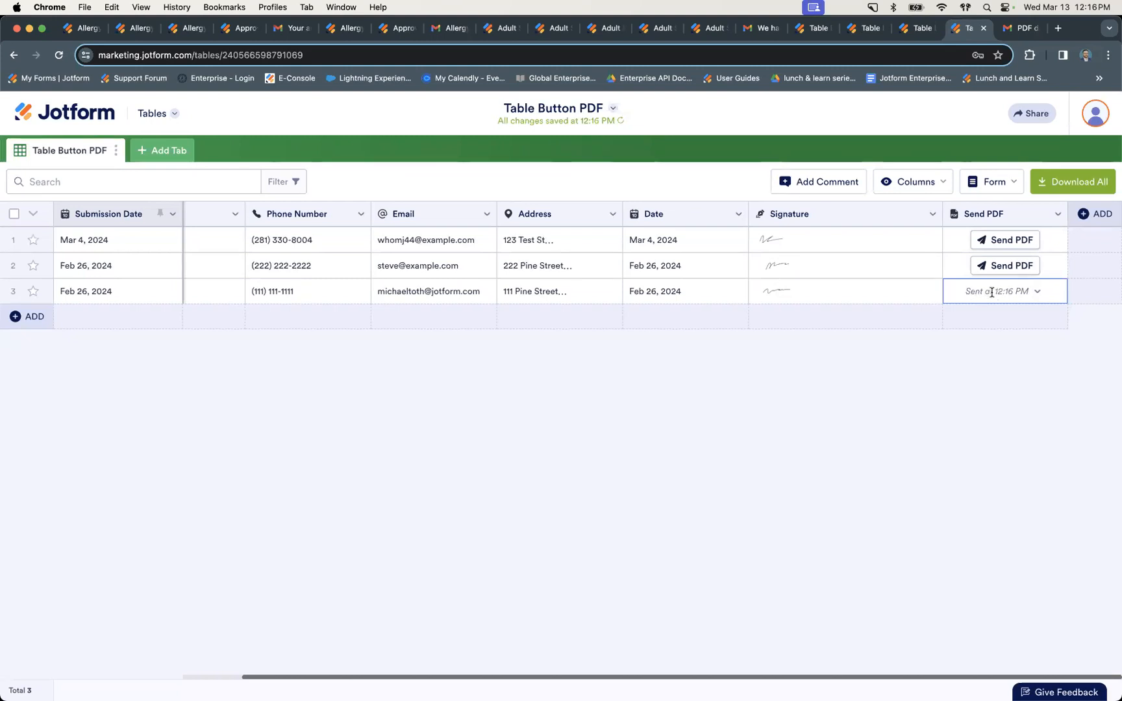
{"action": "left_click", "coordinate": [1037, 292]}
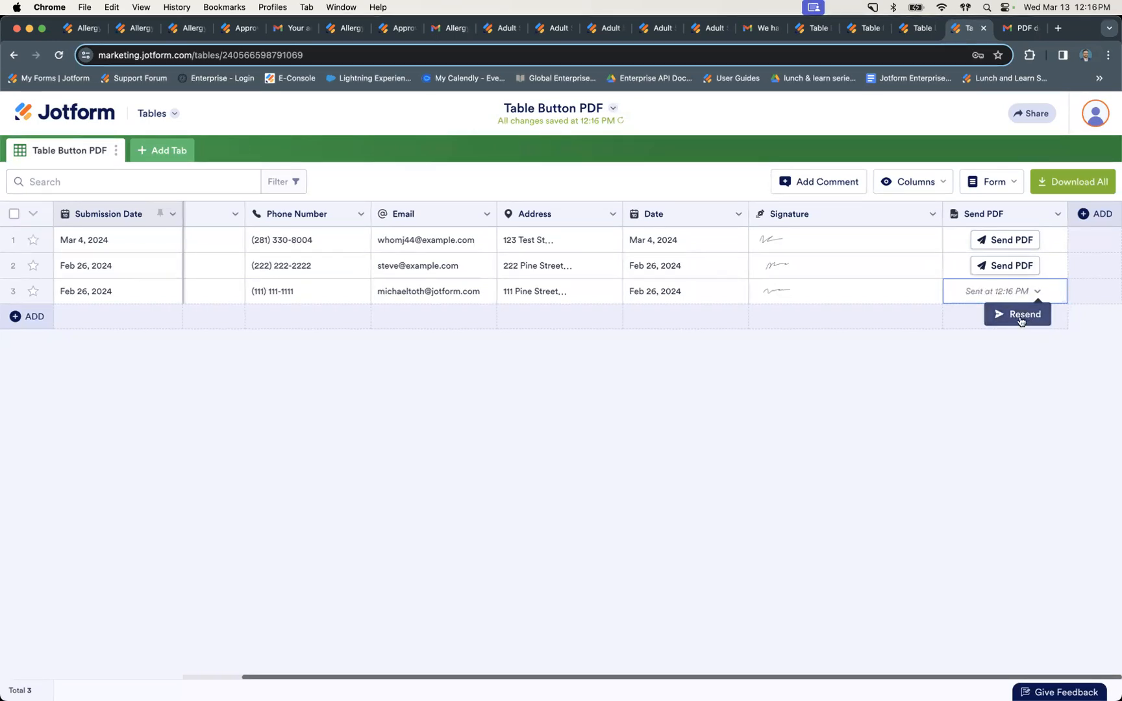
{"action": "left_click", "coordinate": [724, 331]}
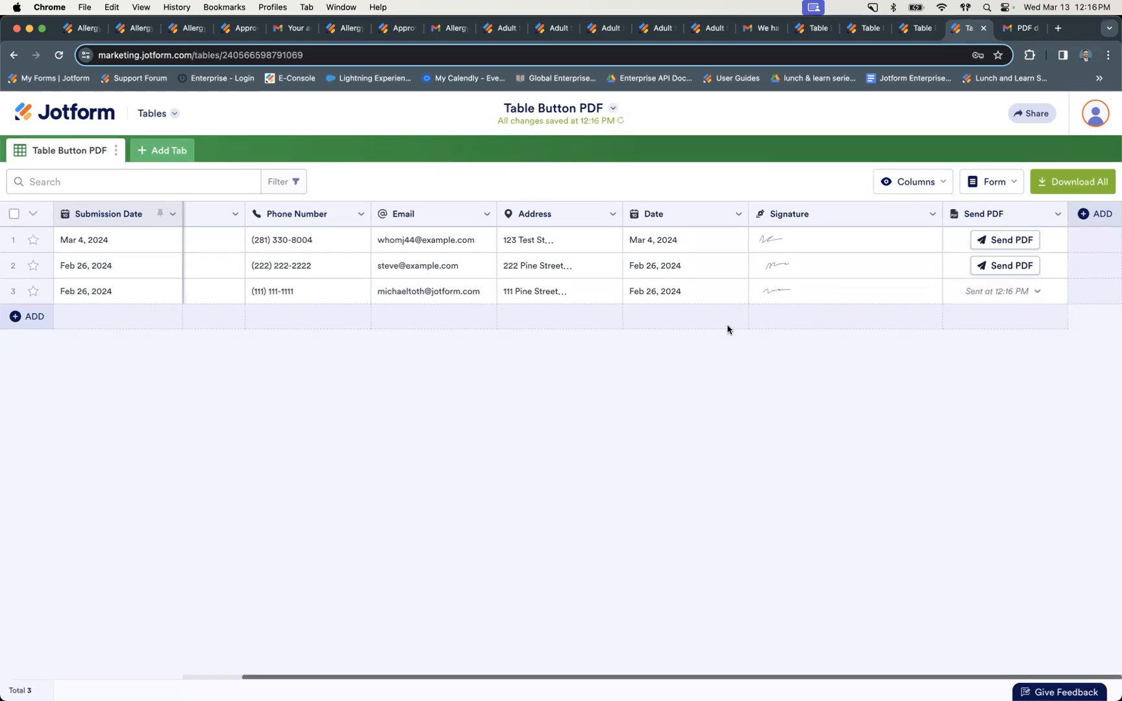
Step: Switch to Gmail and look through the "PDF documents have been sent to you." email and its PDF attachment
{"action": "left_click", "coordinate": [1022, 29]}
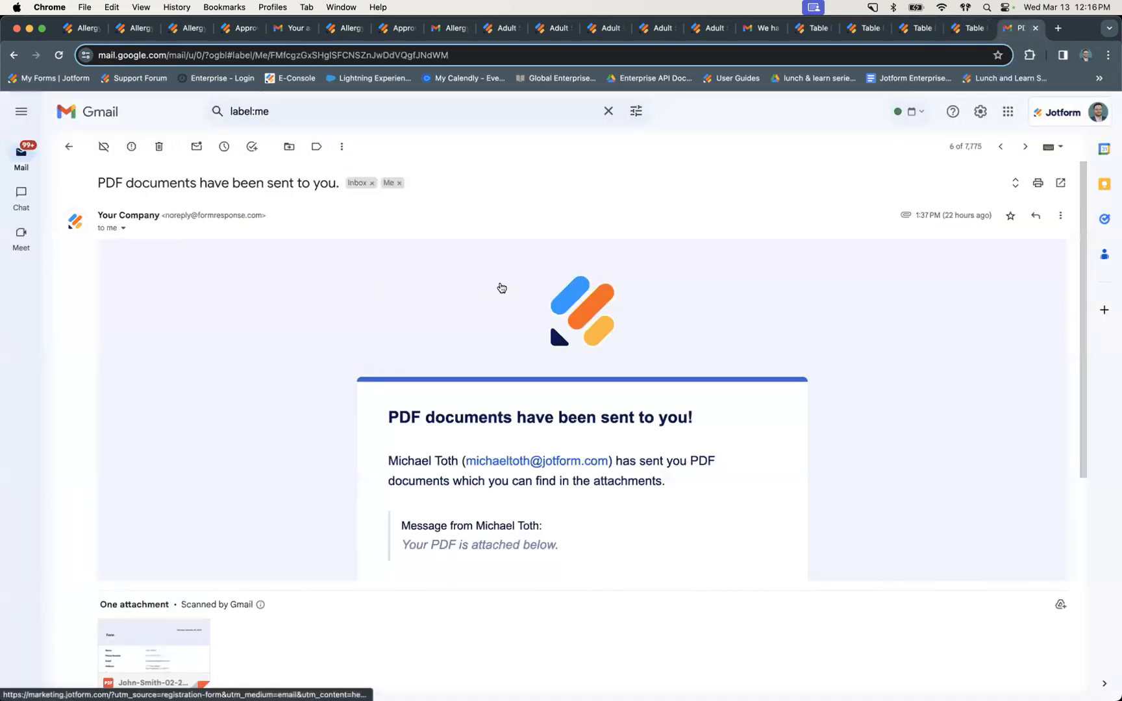
{"action": "scroll", "coordinate": [552, 286], "scroll_direction": "down", "scroll_amount": 1}
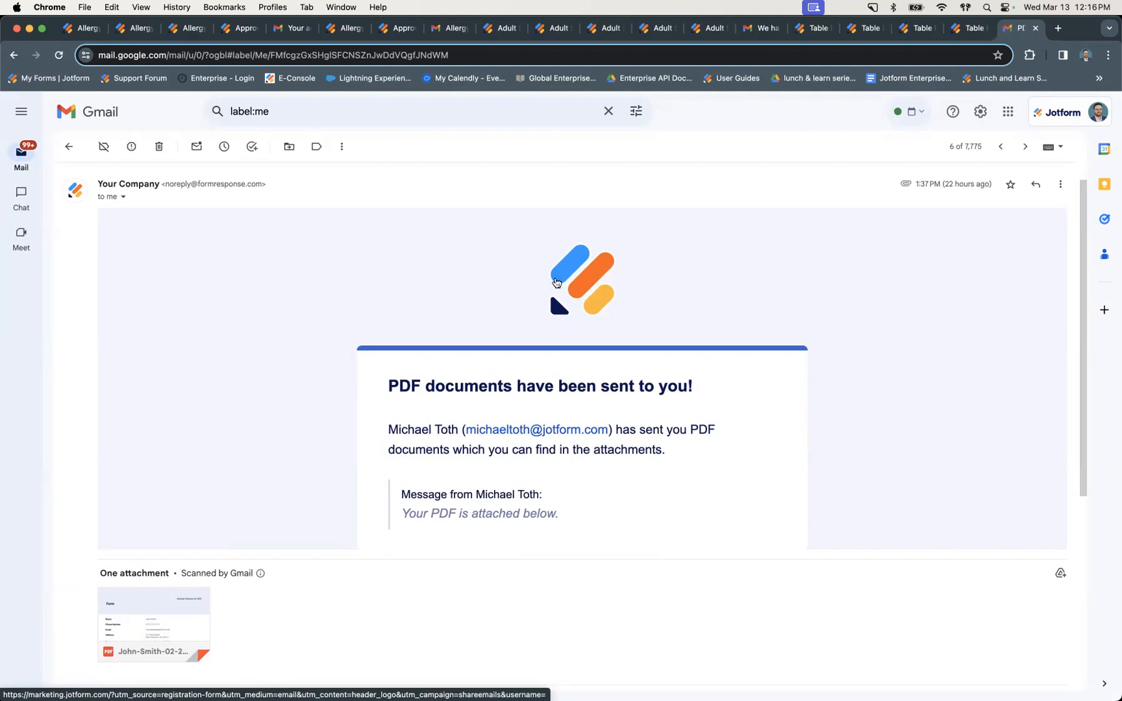
{"action": "scroll", "coordinate": [610, 283], "scroll_direction": "down", "scroll_amount": 1}
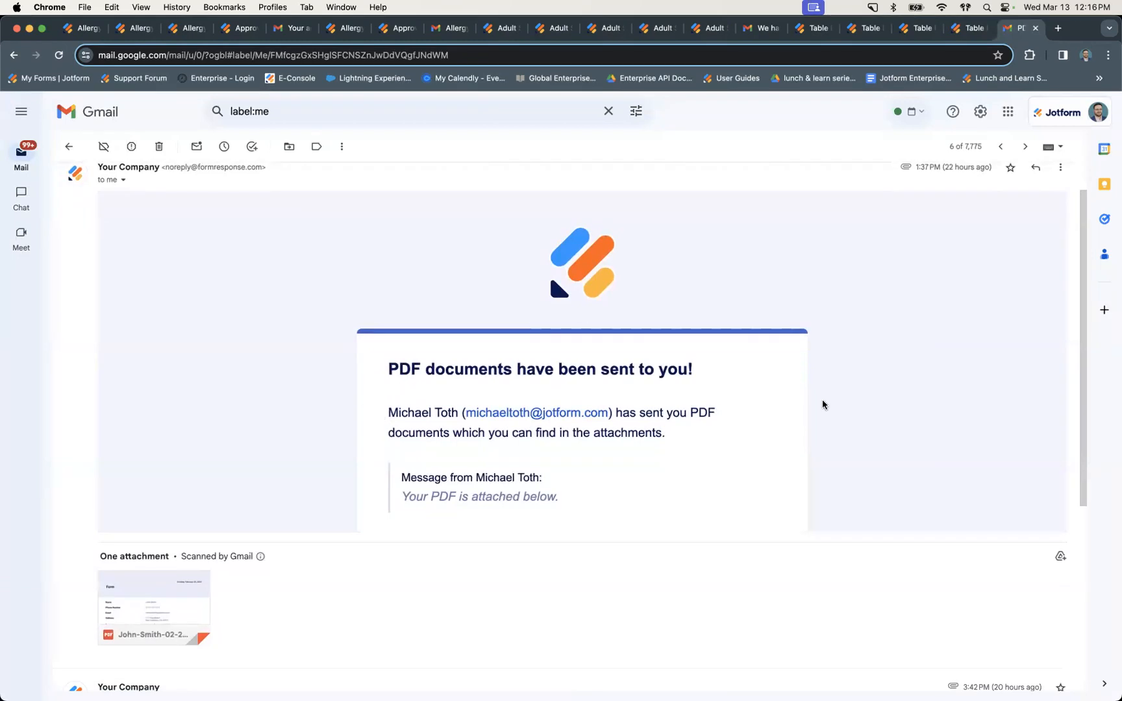
{"action": "scroll", "coordinate": [726, 483], "scroll_direction": "down", "scroll_amount": 3}
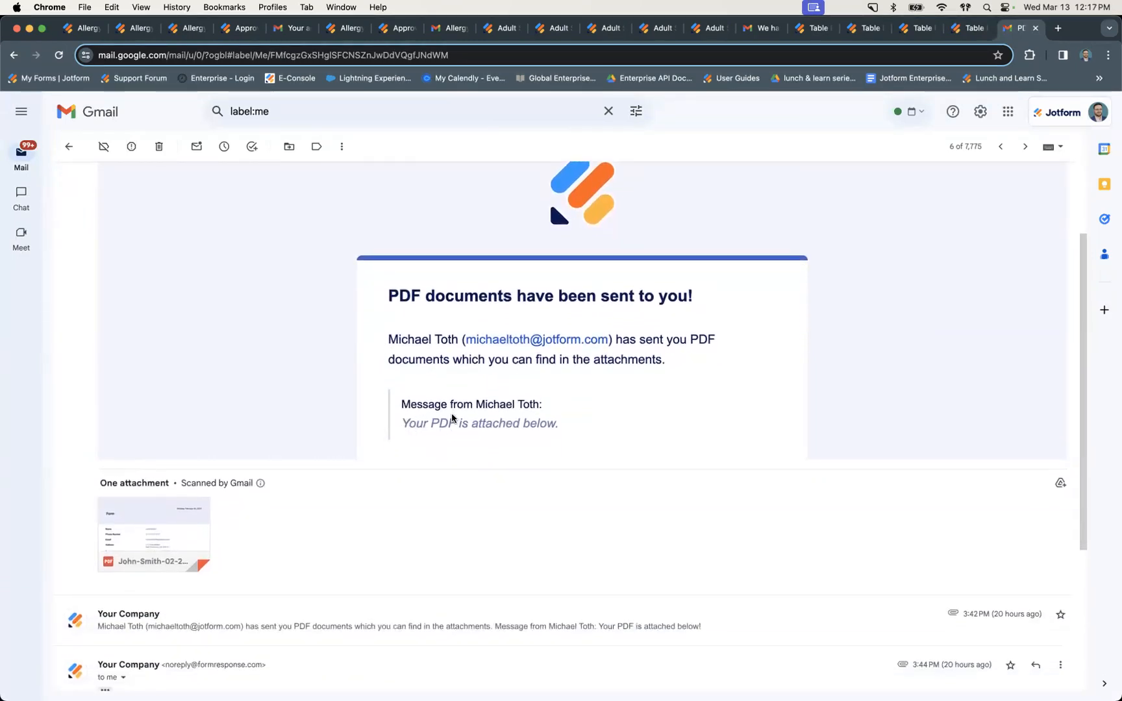
{"action": "left_click", "coordinate": [144, 530]}
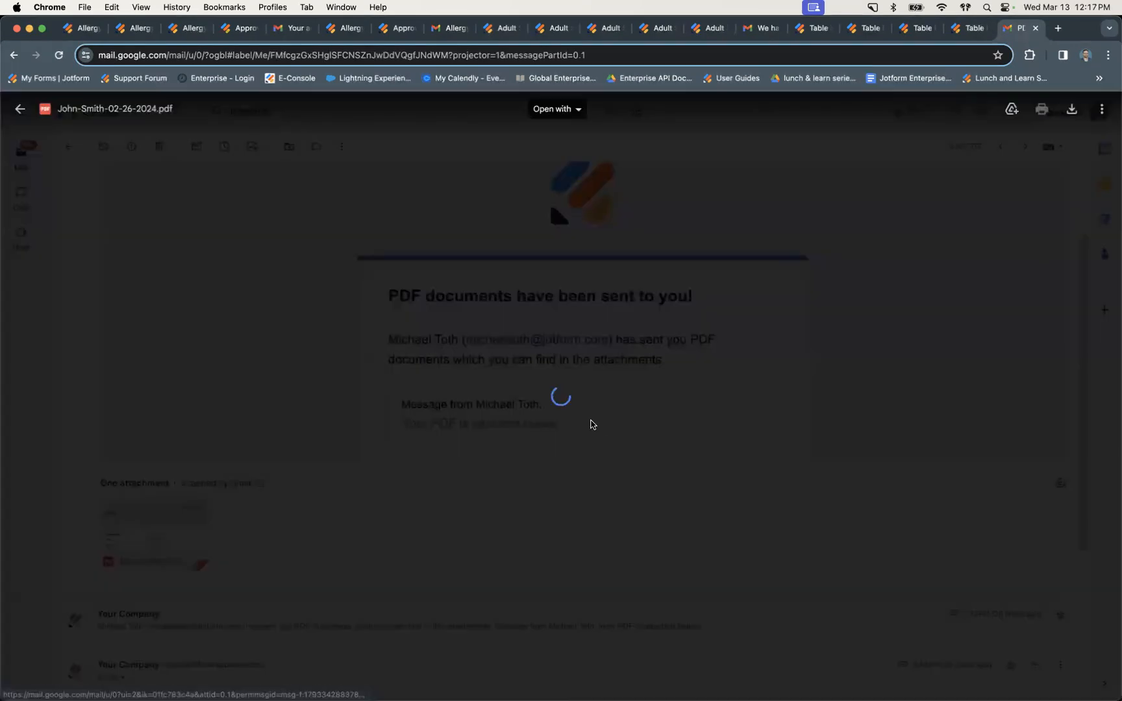
{"action": "left_click", "coordinate": [930, 297]}
{"action": "scroll", "coordinate": [530, 311], "scroll_direction": "up", "scroll_amount": 4}
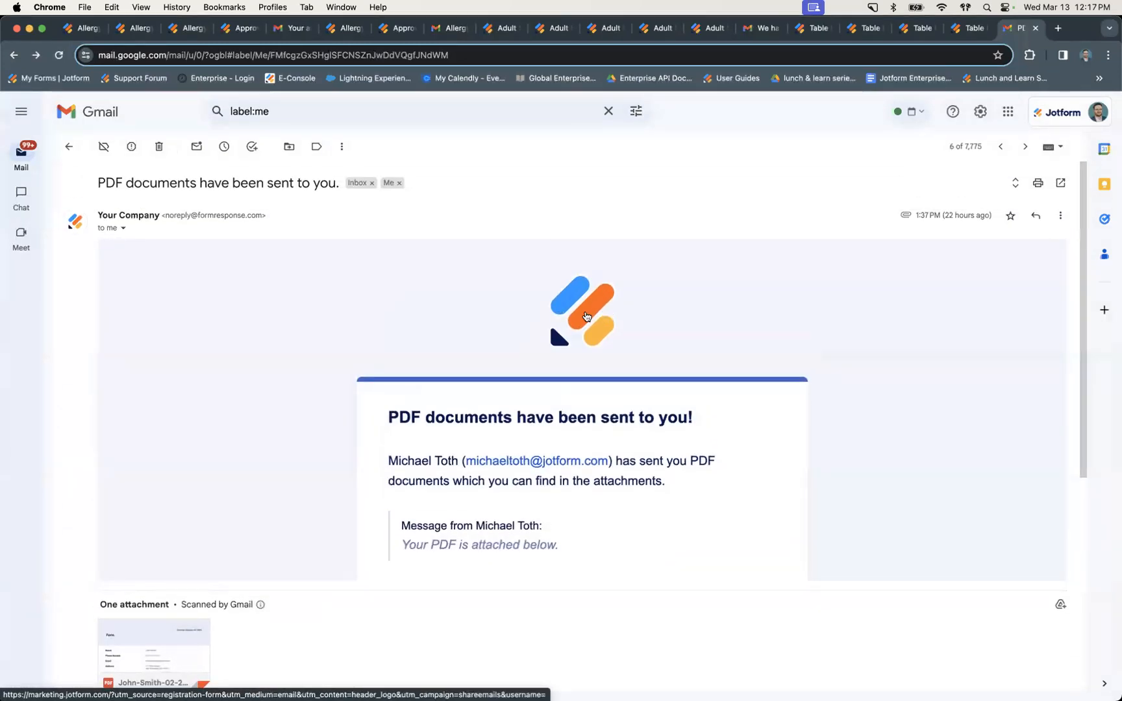
{"action": "scroll", "coordinate": [589, 312], "scroll_direction": "down", "scroll_amount": 1}
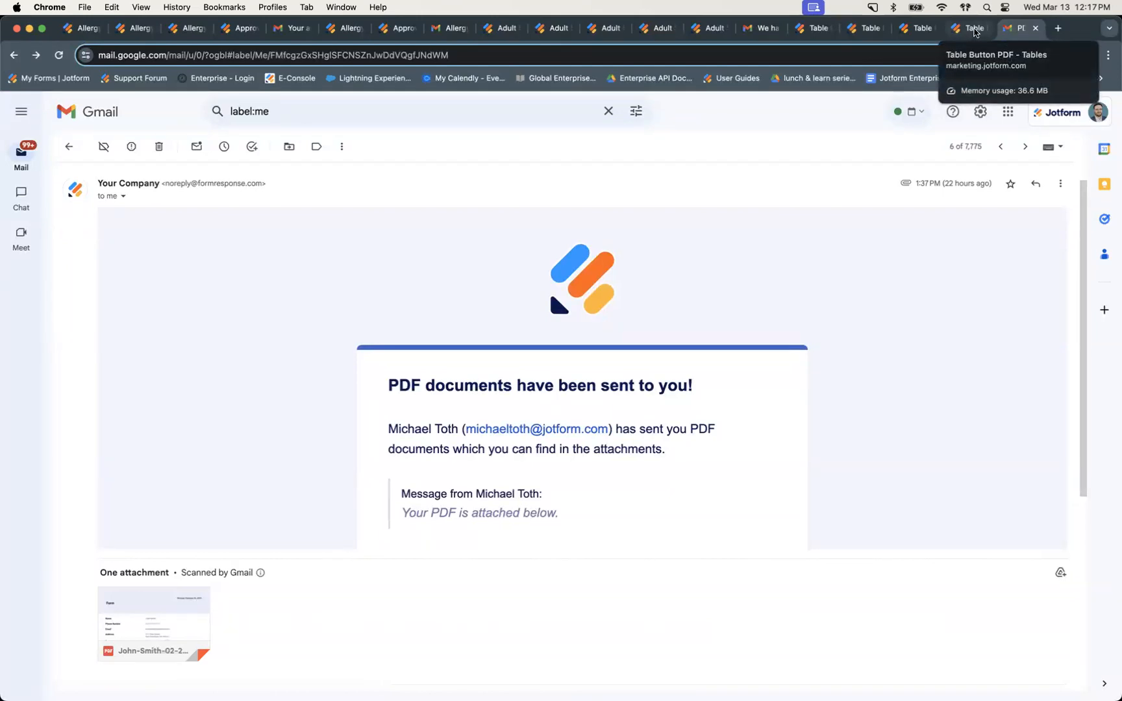
Step: Switch to the Table Button PDF table and start a new Send Email button column
{"action": "left_click", "coordinate": [974, 28]}
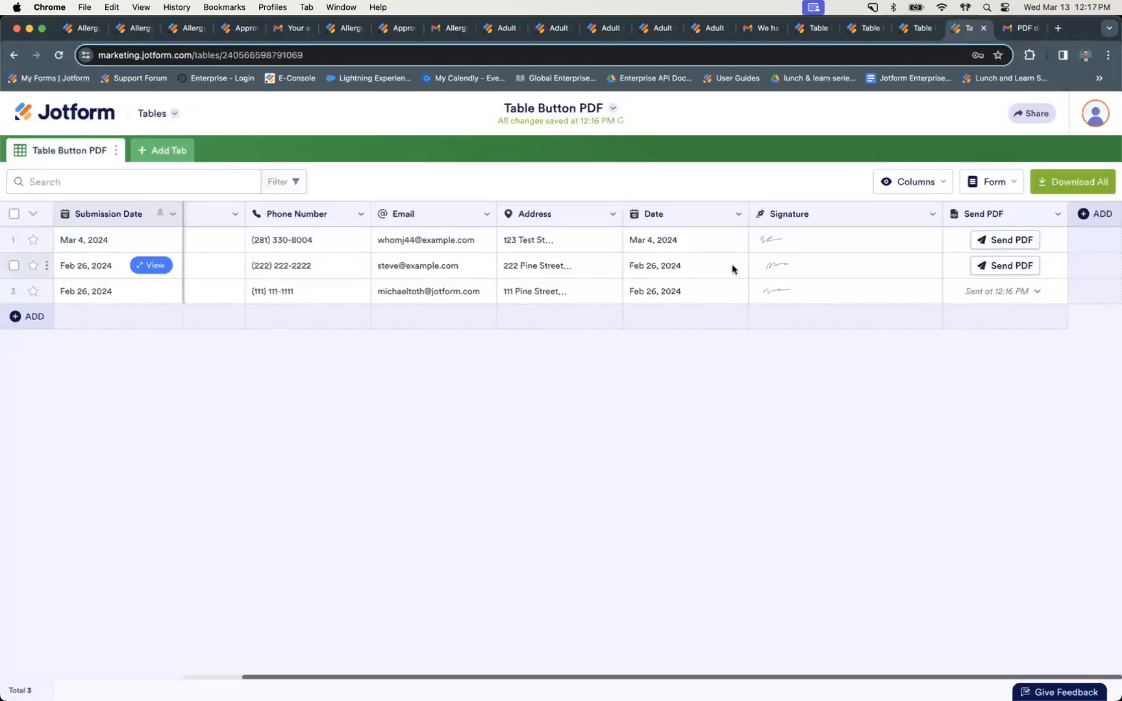
{"action": "left_click", "coordinate": [1094, 214]}
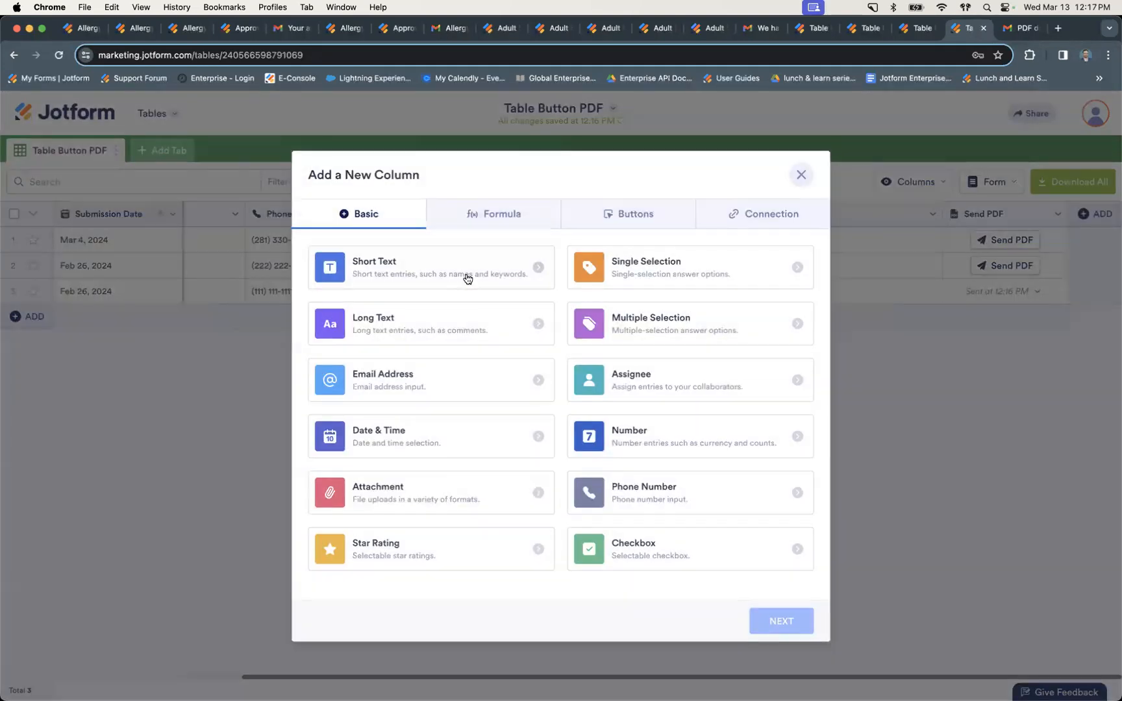
{"action": "left_click", "coordinate": [615, 214]}
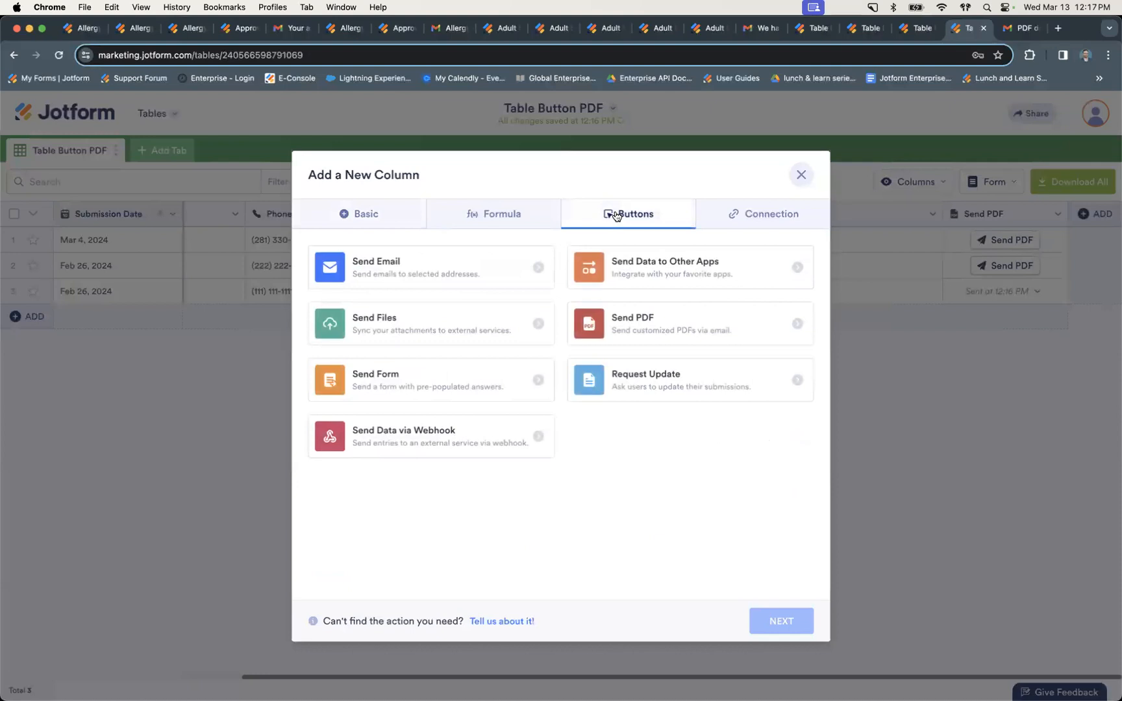
{"action": "left_click", "coordinate": [387, 267]}
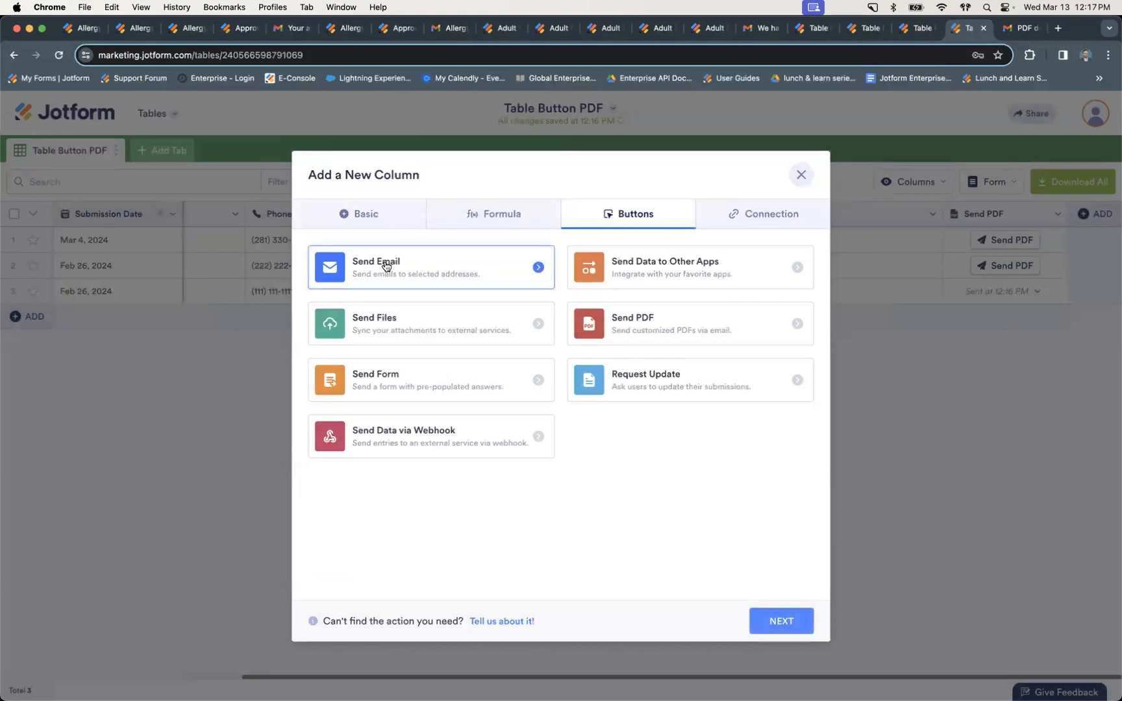
{"action": "left_click", "coordinate": [768, 611]}
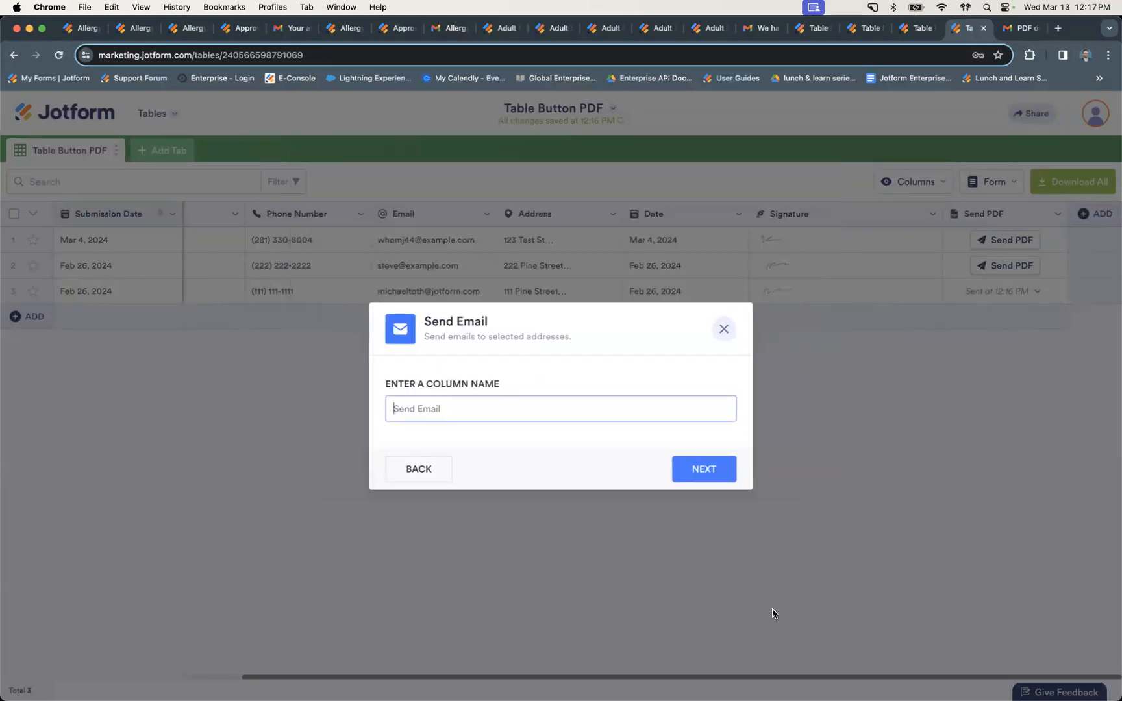
Step: Name the column "Send Notification" and create it with the Notification 1 email selected
{"action": "type", "text": "AS"}
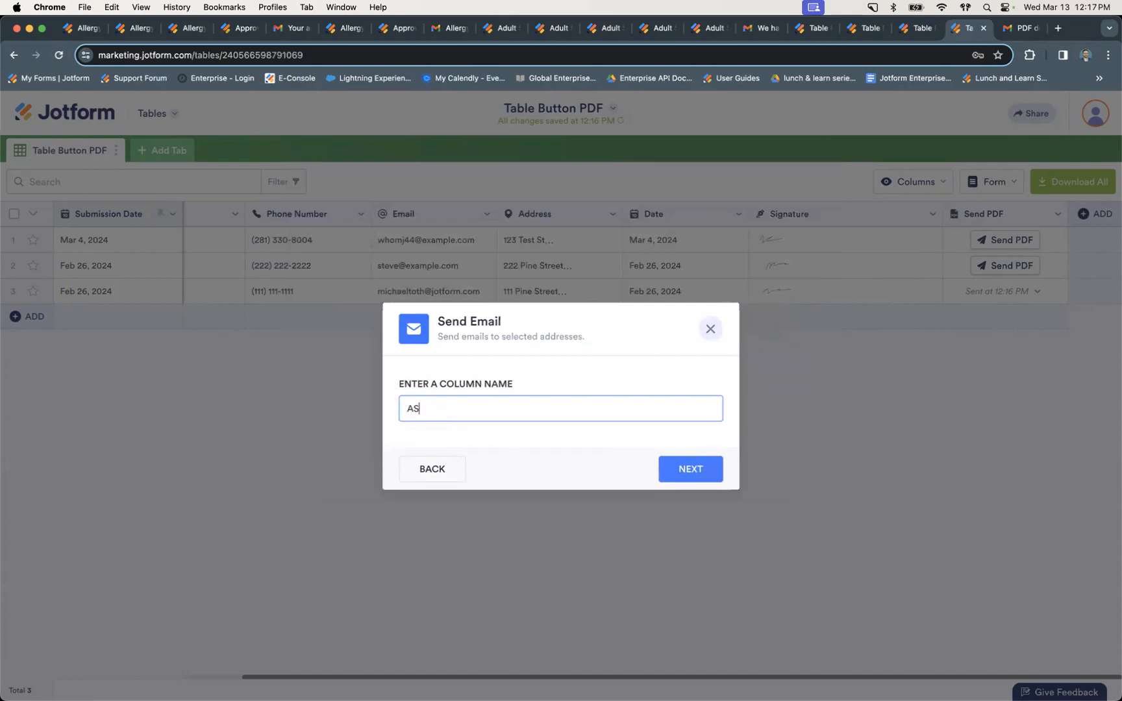
{"action": "key", "text": "BackSpace"}
{"action": "type", "text": "Send Notification"}
{"action": "left_click", "coordinate": [721, 480]}
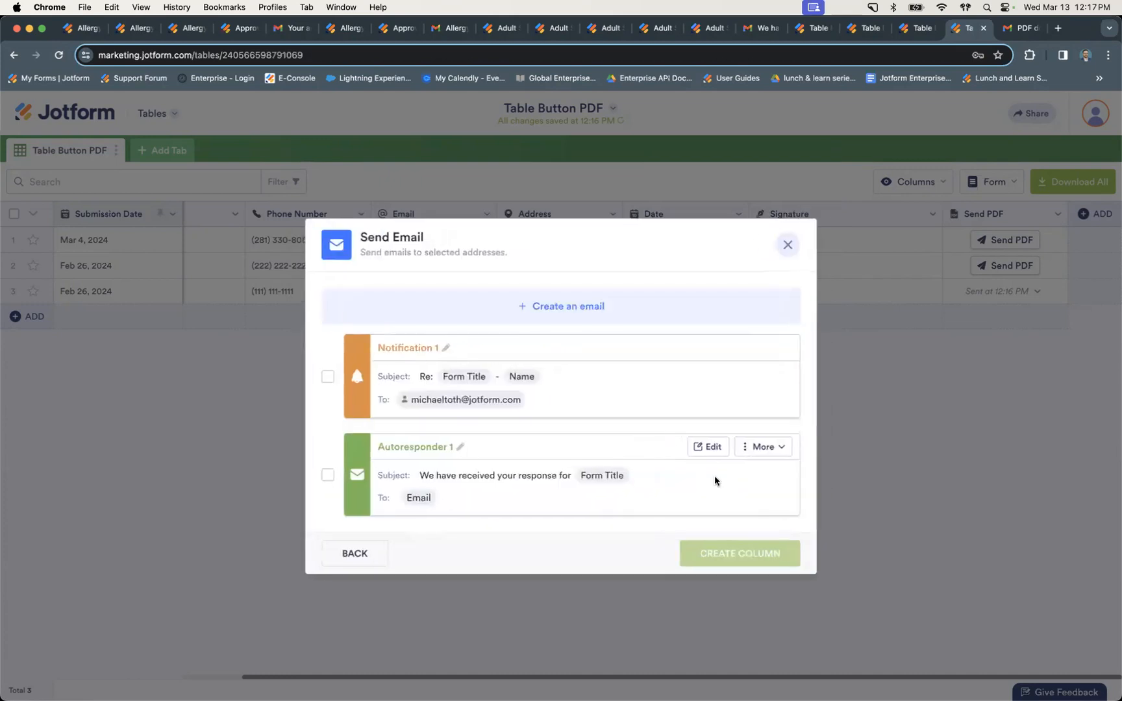
{"action": "left_click", "coordinate": [315, 376]}
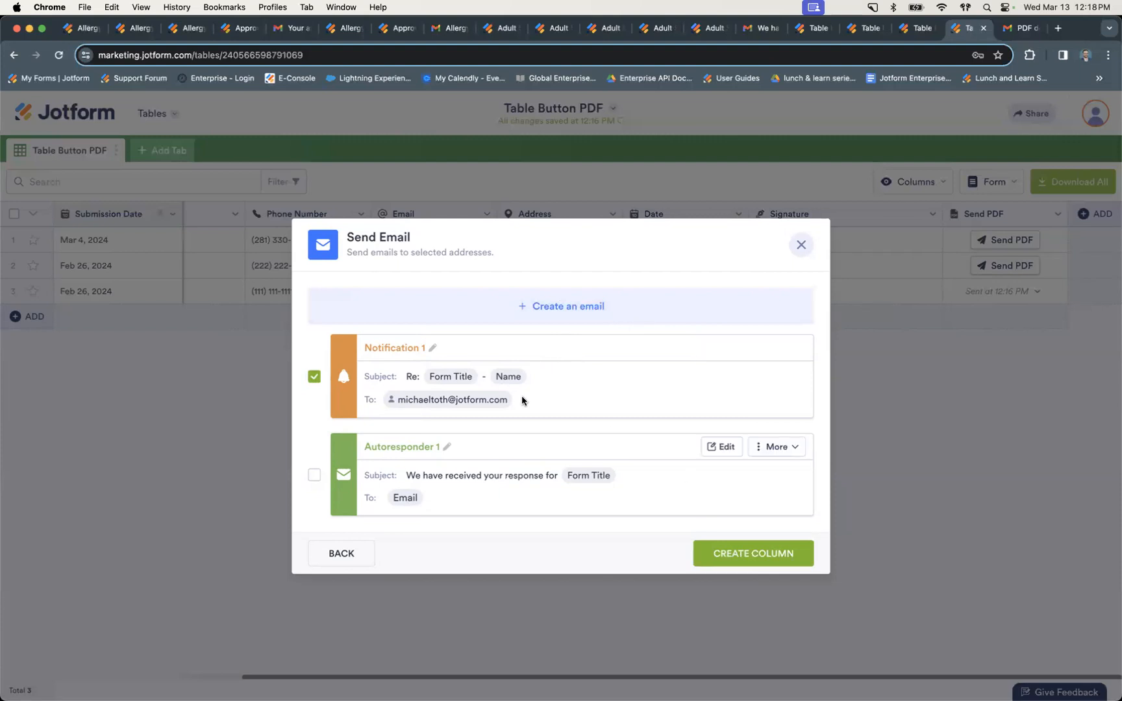
{"action": "left_click", "coordinate": [748, 552]}
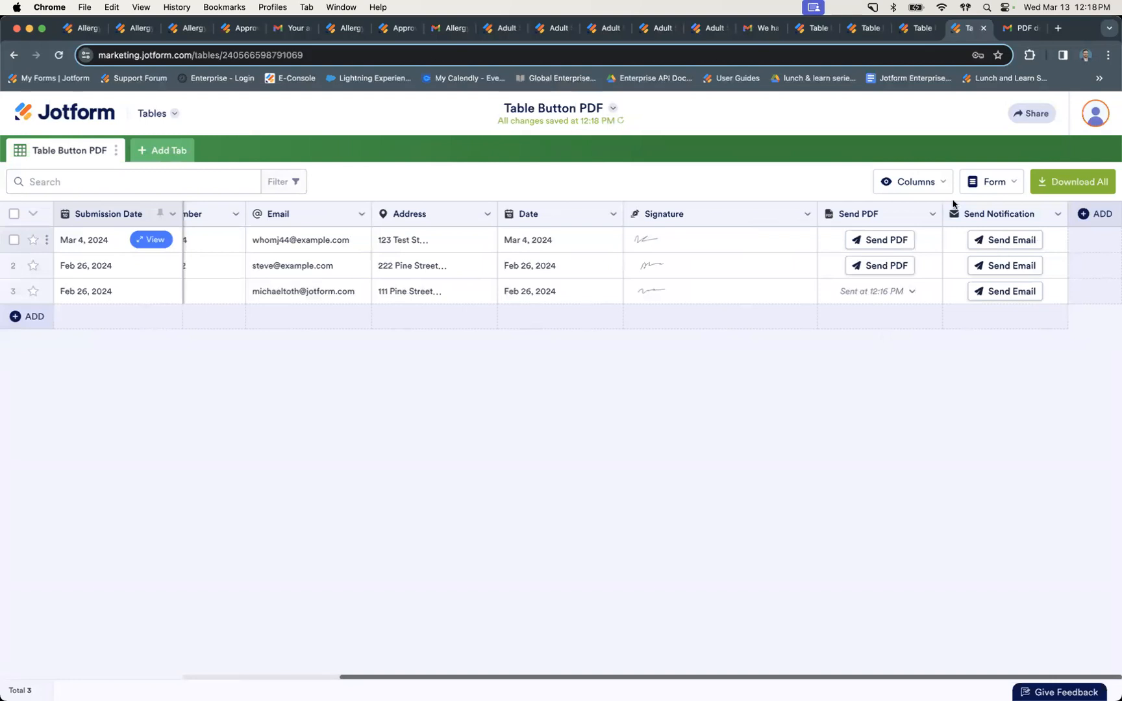
Step: Show the hidden Send Autoresponder column in the table
{"action": "left_click", "coordinate": [939, 184]}
{"action": "scroll", "coordinate": [858, 376], "scroll_direction": "down", "scroll_amount": 3}
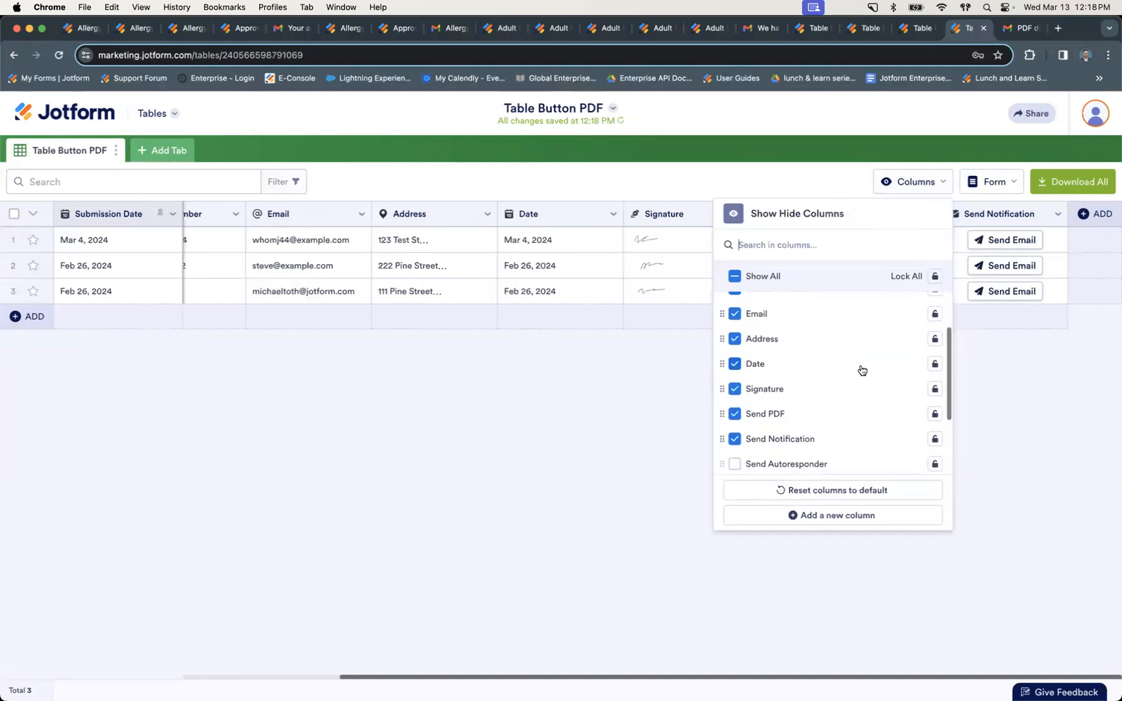
{"action": "scroll", "coordinate": [863, 369], "scroll_direction": "down", "scroll_amount": 1}
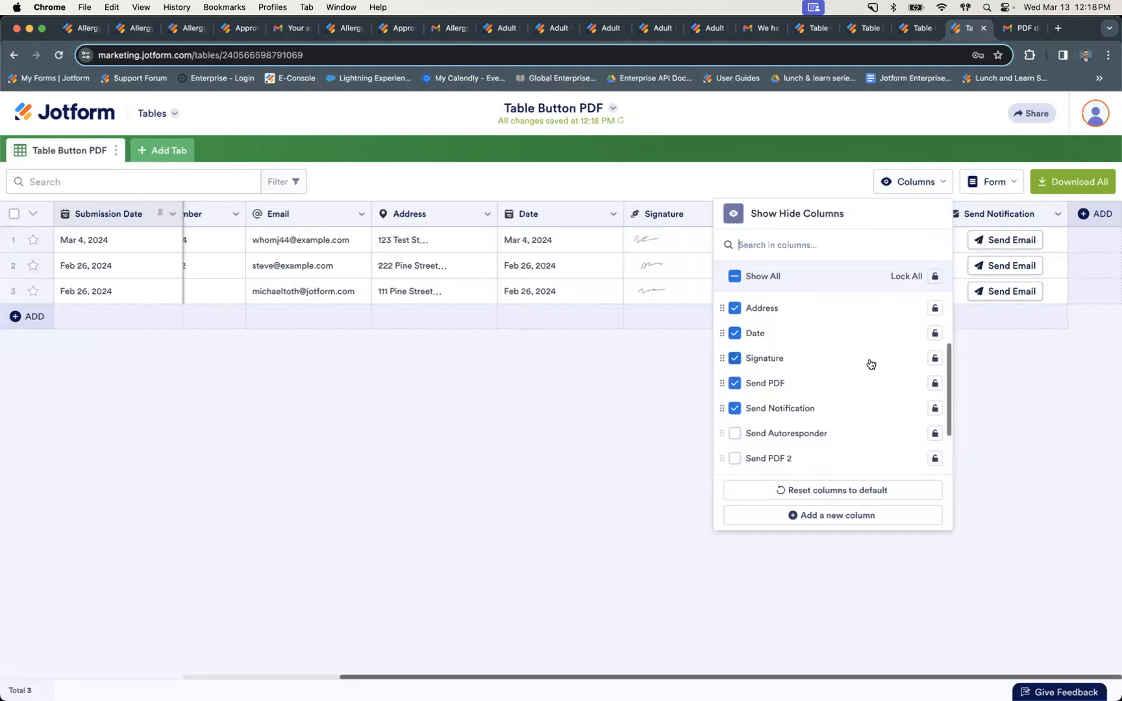
{"action": "left_click", "coordinate": [735, 434]}
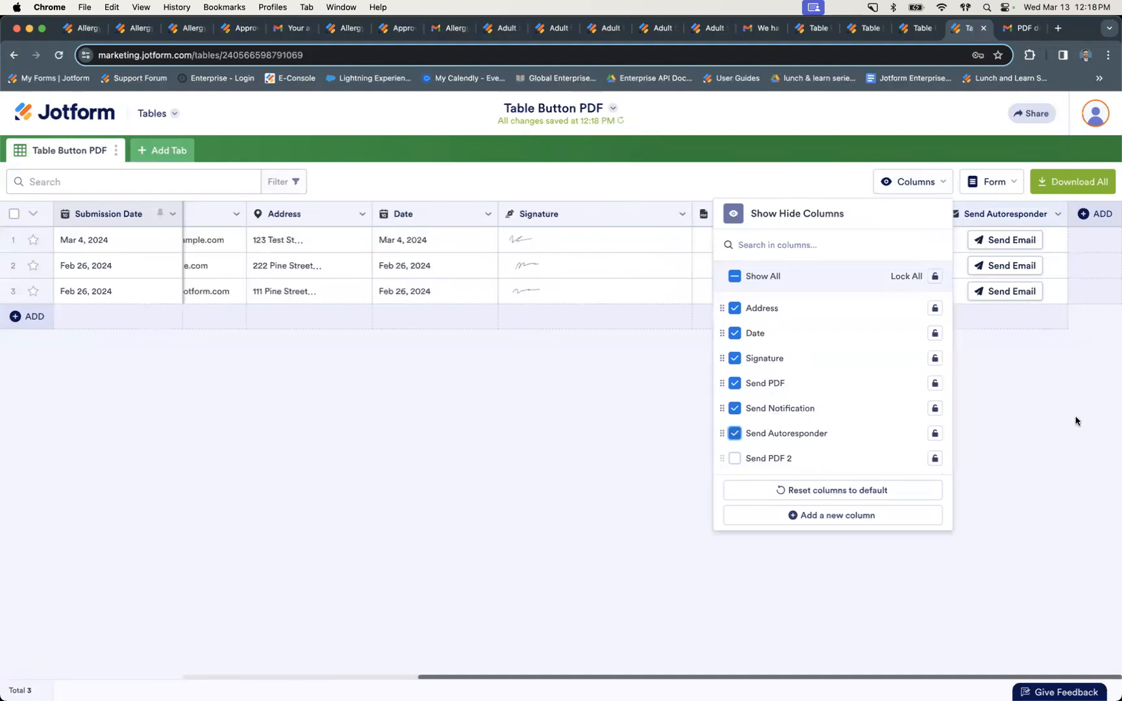
{"action": "left_click", "coordinate": [1078, 423]}
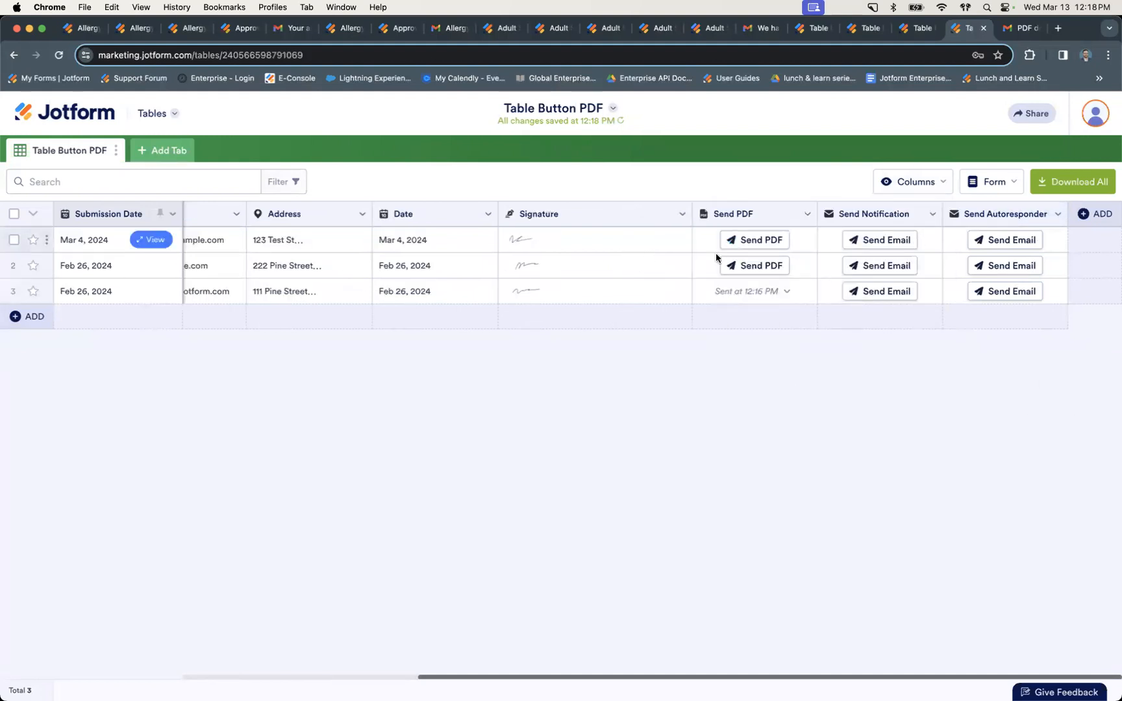
Step: Hide the Send Autoresponder column and make it visible again
{"action": "left_click", "coordinate": [917, 185]}
{"action": "scroll", "coordinate": [787, 363], "scroll_direction": "down", "scroll_amount": 2}
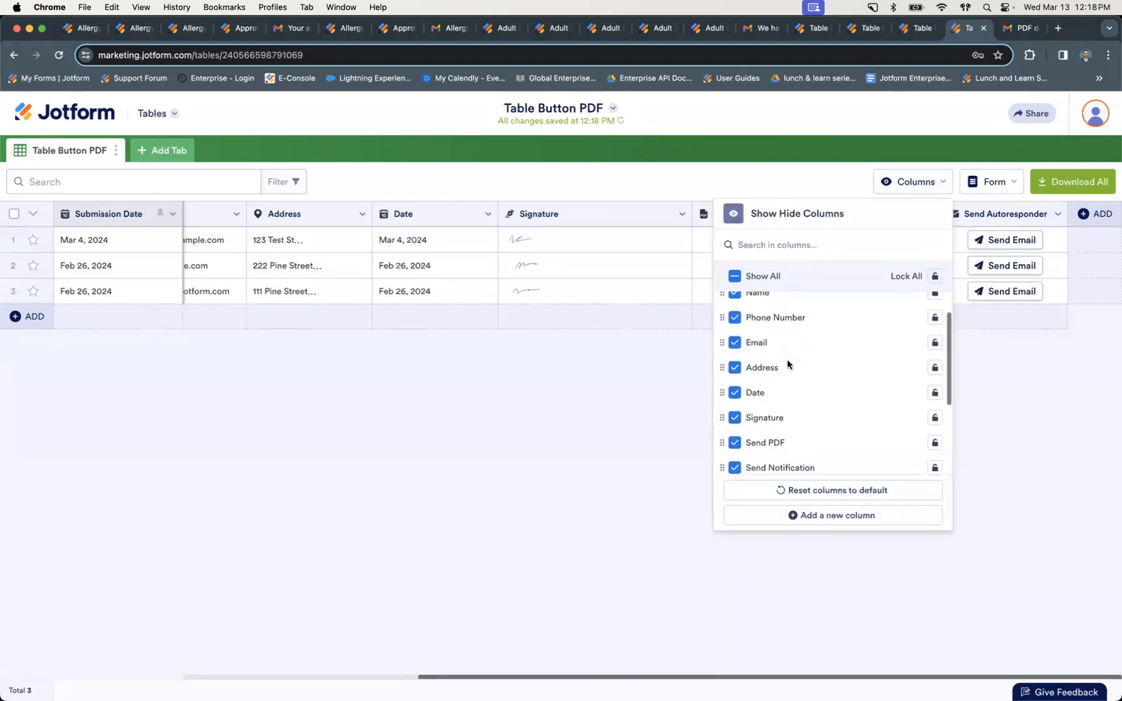
{"action": "scroll", "coordinate": [787, 360], "scroll_direction": "down", "scroll_amount": 3}
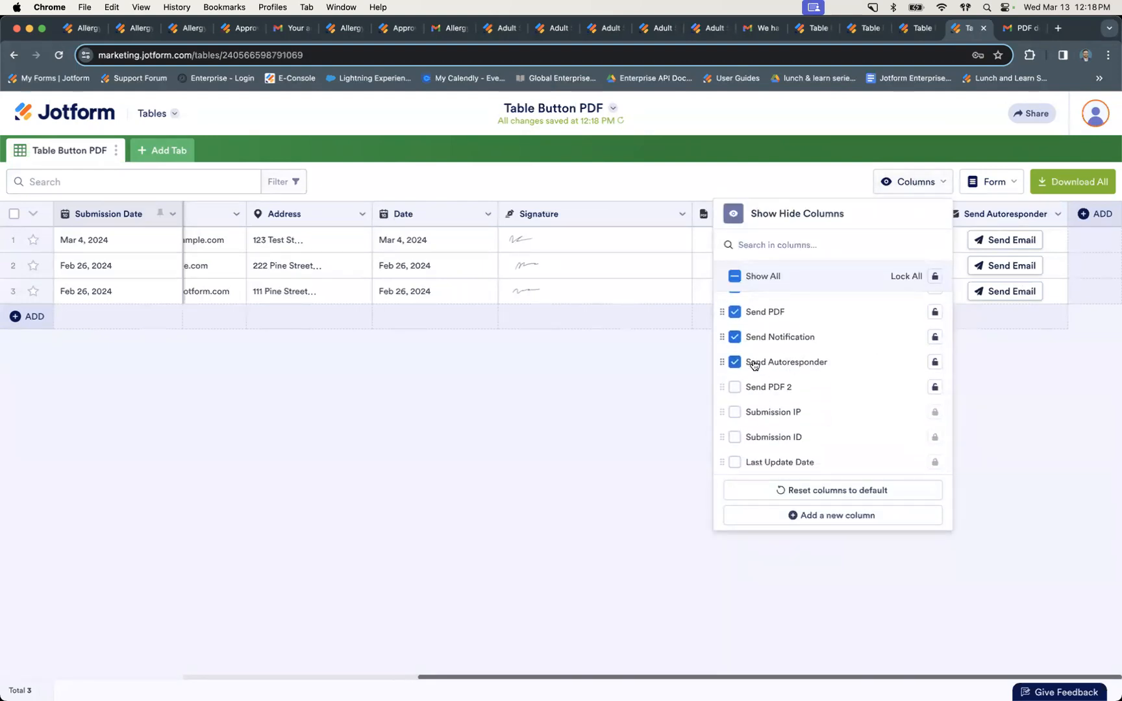
{"action": "left_click", "coordinate": [735, 364]}
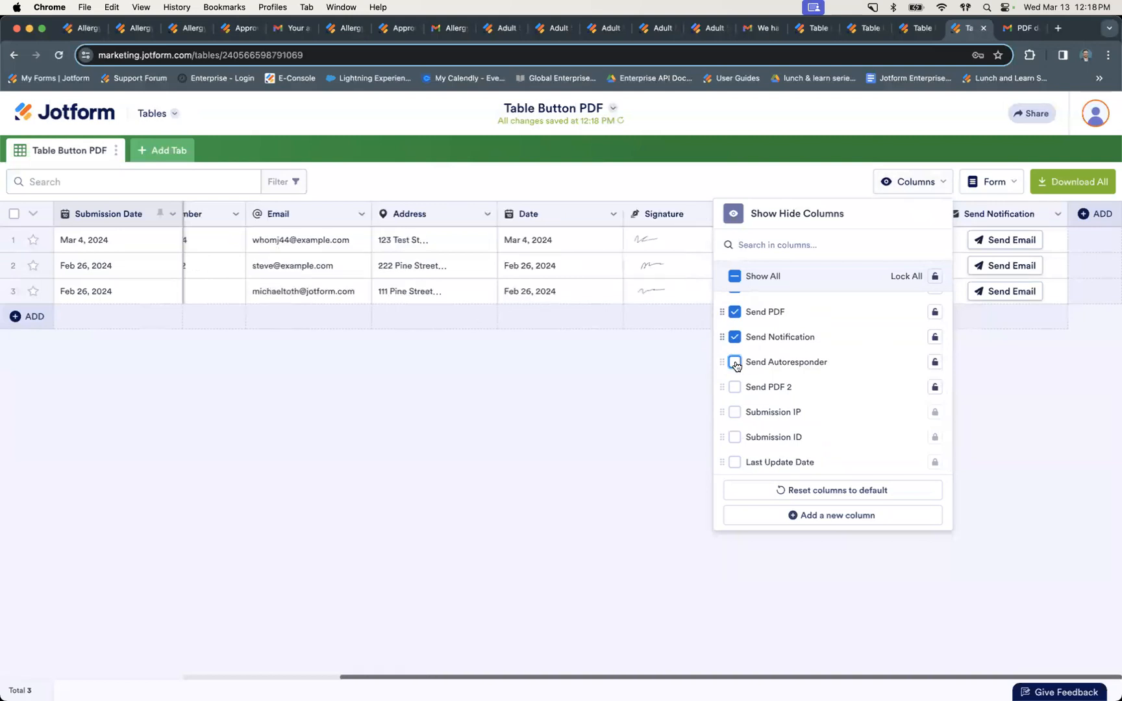
{"action": "left_click", "coordinate": [735, 363]}
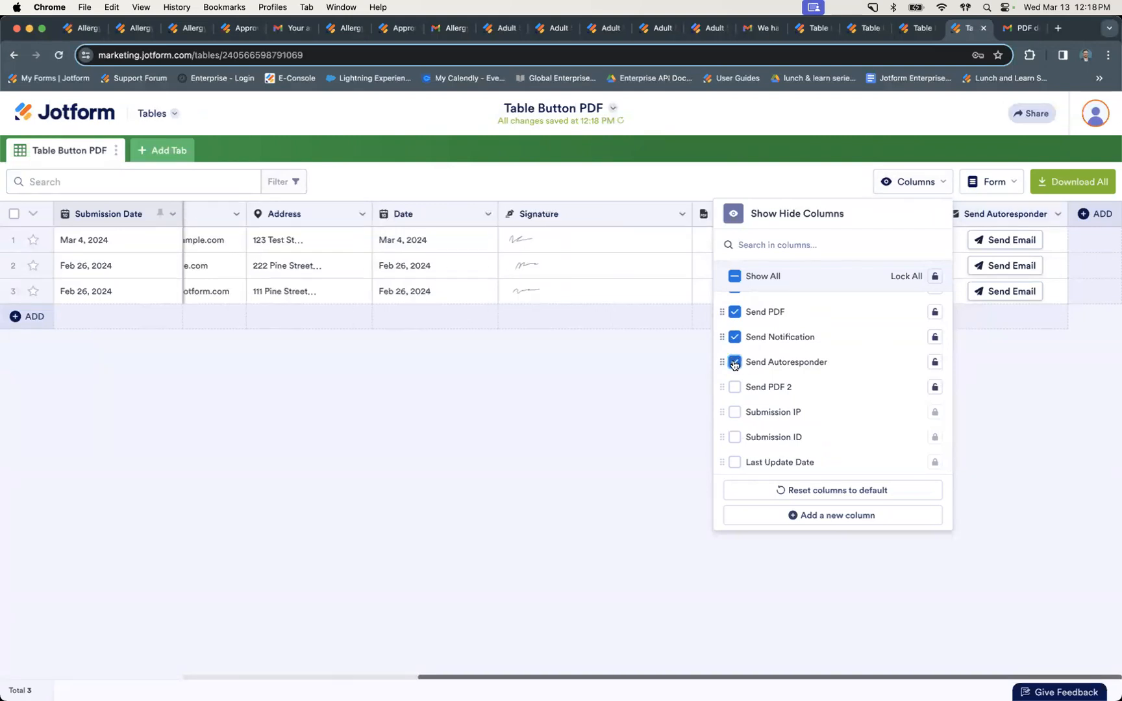
{"action": "left_click", "coordinate": [1038, 396]}
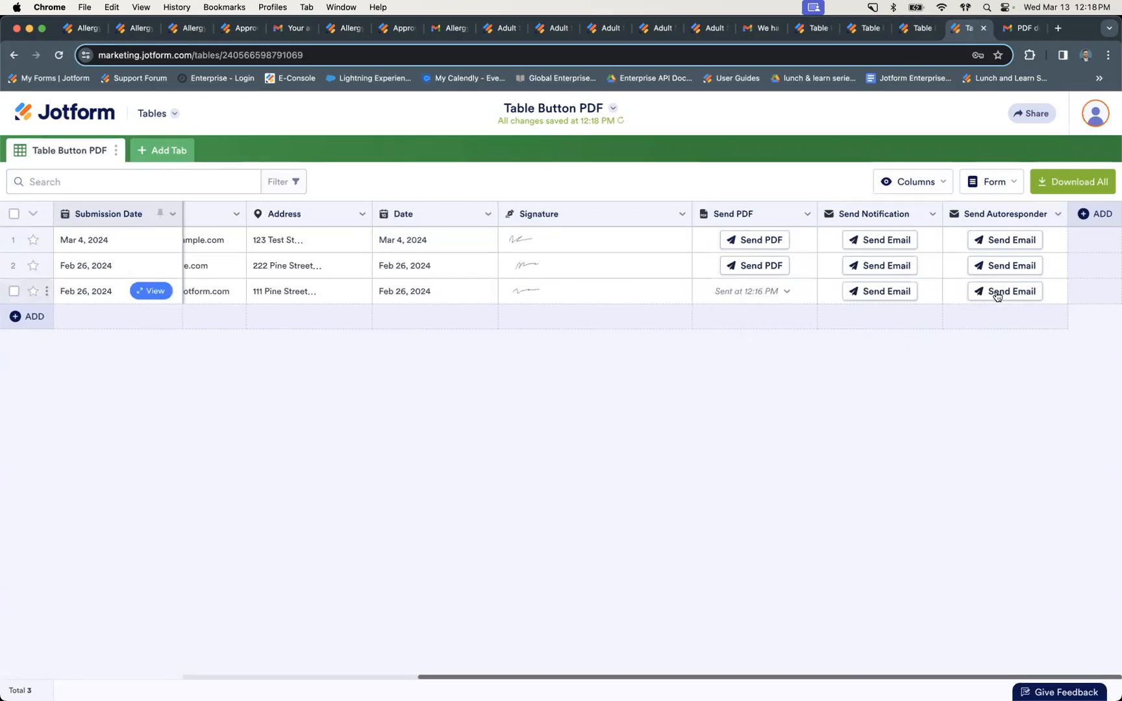
Step: Send the autoresponder email for the third submission in the table and check the option for resending it
{"action": "left_click", "coordinate": [998, 295]}
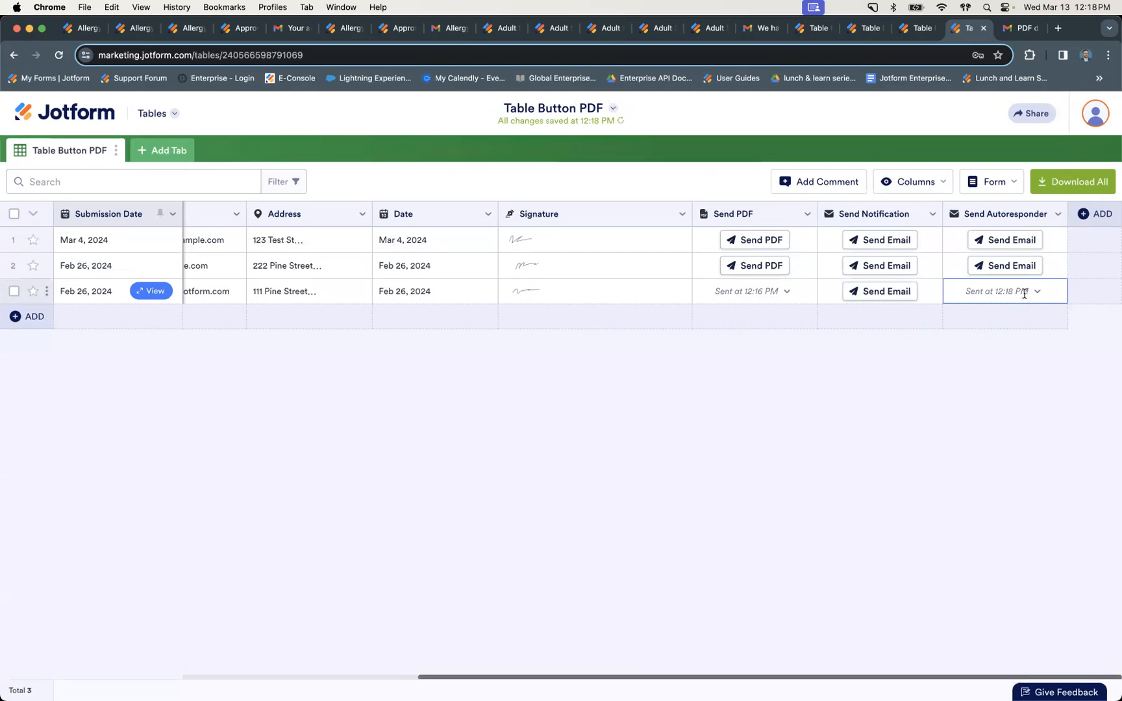
{"action": "left_click", "coordinate": [1037, 291]}
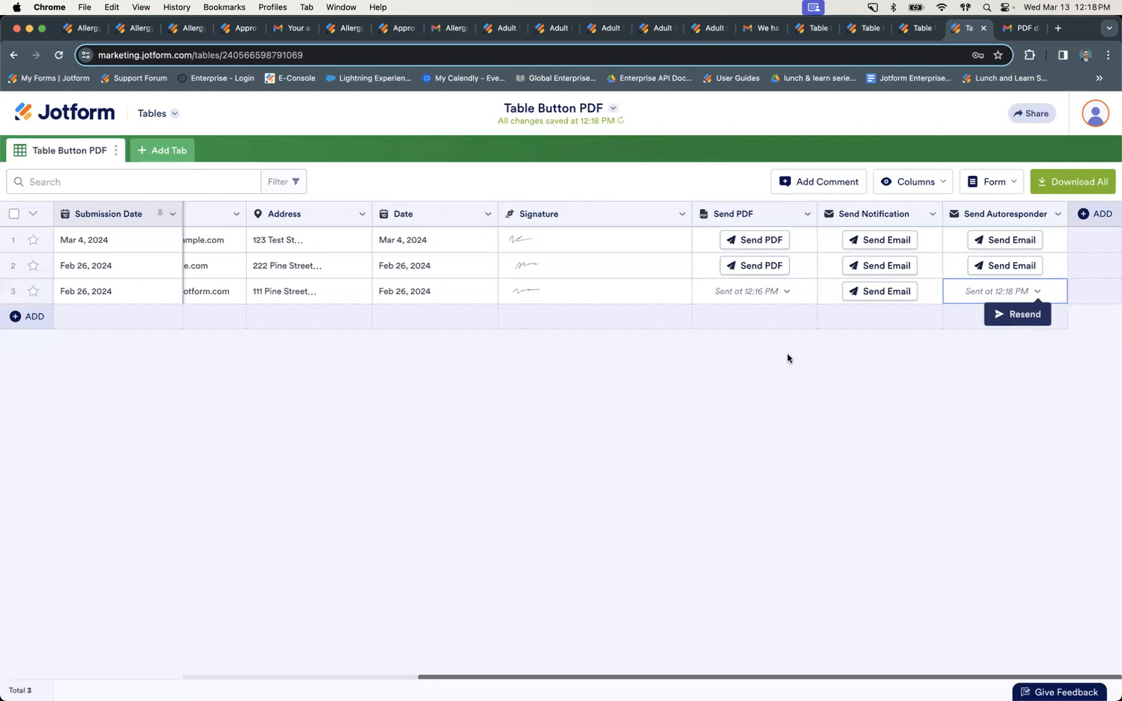
{"action": "left_click", "coordinate": [624, 365]}
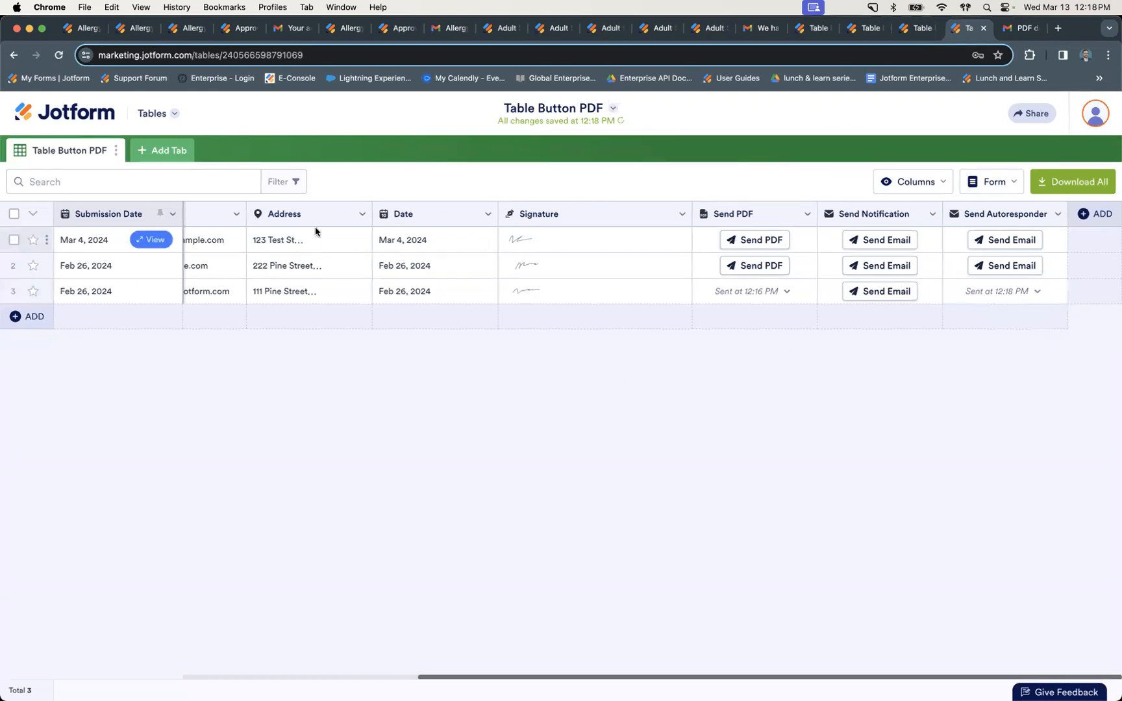
Step: Go to the Table Buttons form in Form Builder and open its email settings
{"action": "left_click", "coordinate": [164, 115]}
{"action": "left_click", "coordinate": [170, 174]}
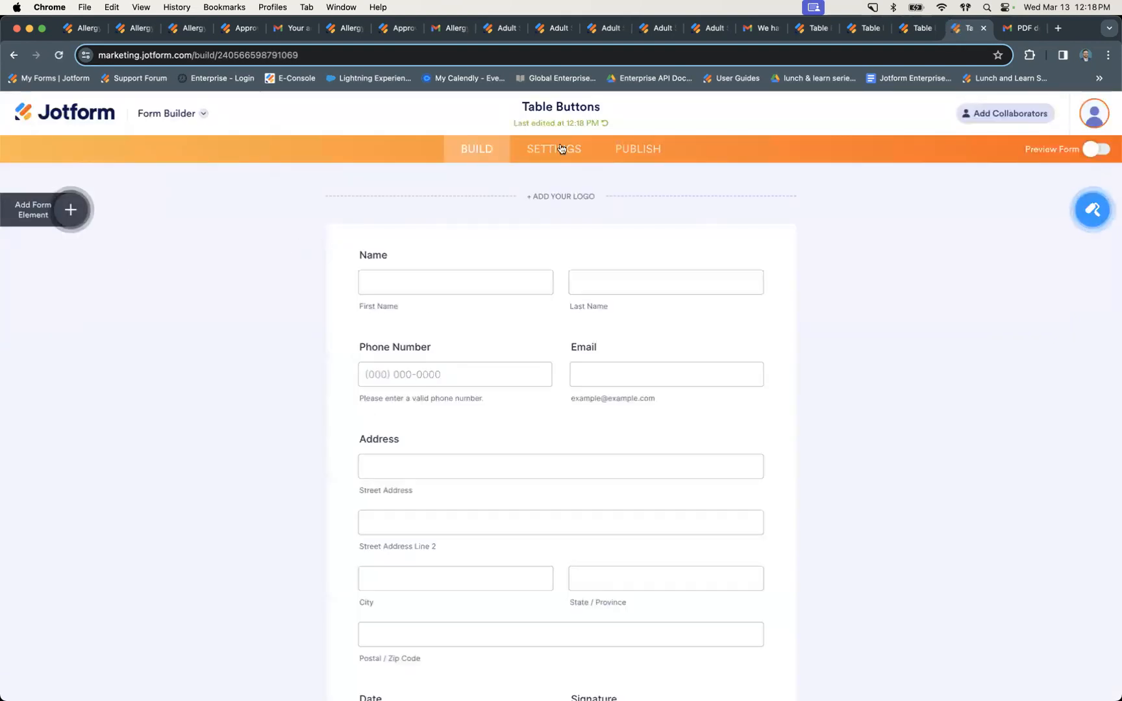
{"action": "left_click", "coordinate": [562, 148]}
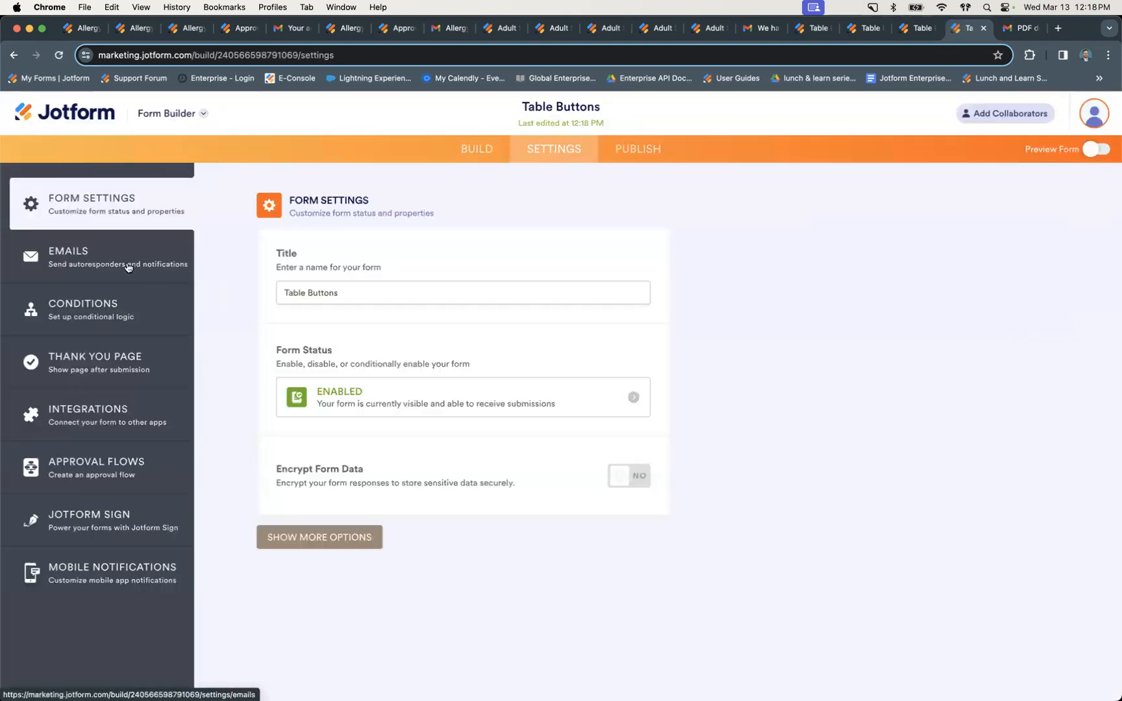
{"action": "left_click", "coordinate": [123, 263]}
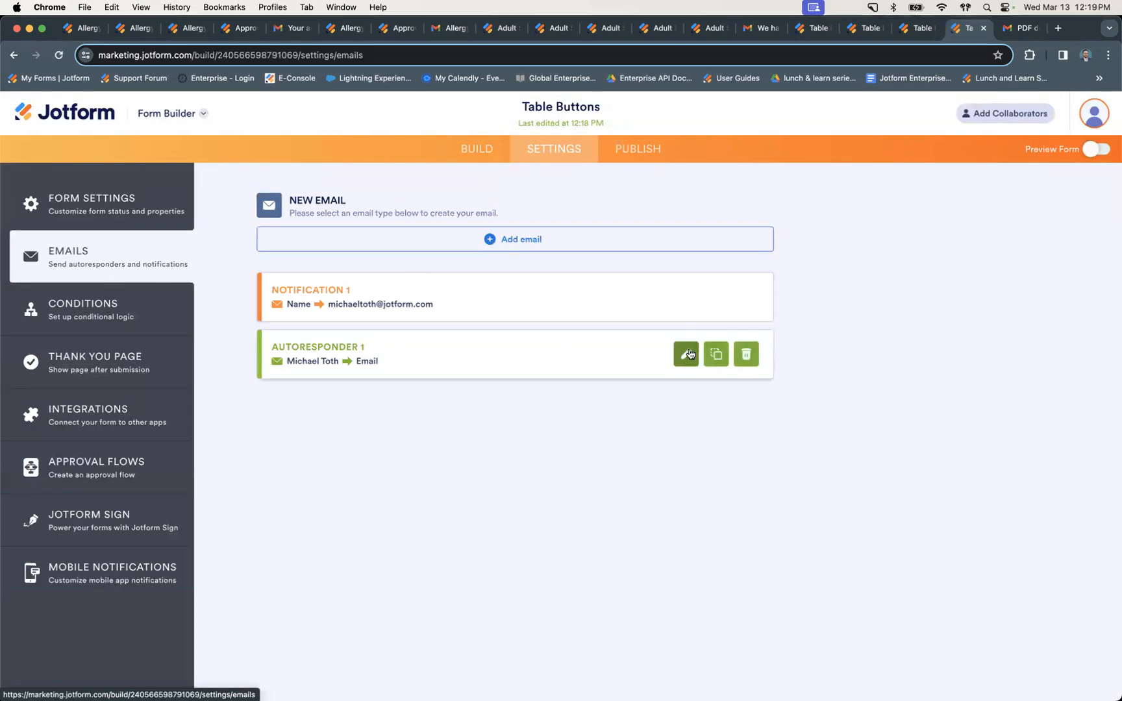
Step: Examine the Autoresponder 1 email's content and its advanced sending and PDF attachment options, and return to the email list
{"action": "left_click", "coordinate": [690, 353]}
{"action": "scroll", "coordinate": [467, 487], "scroll_direction": "down", "scroll_amount": 3}
{"action": "scroll", "coordinate": [521, 457], "scroll_direction": "up", "scroll_amount": 3}
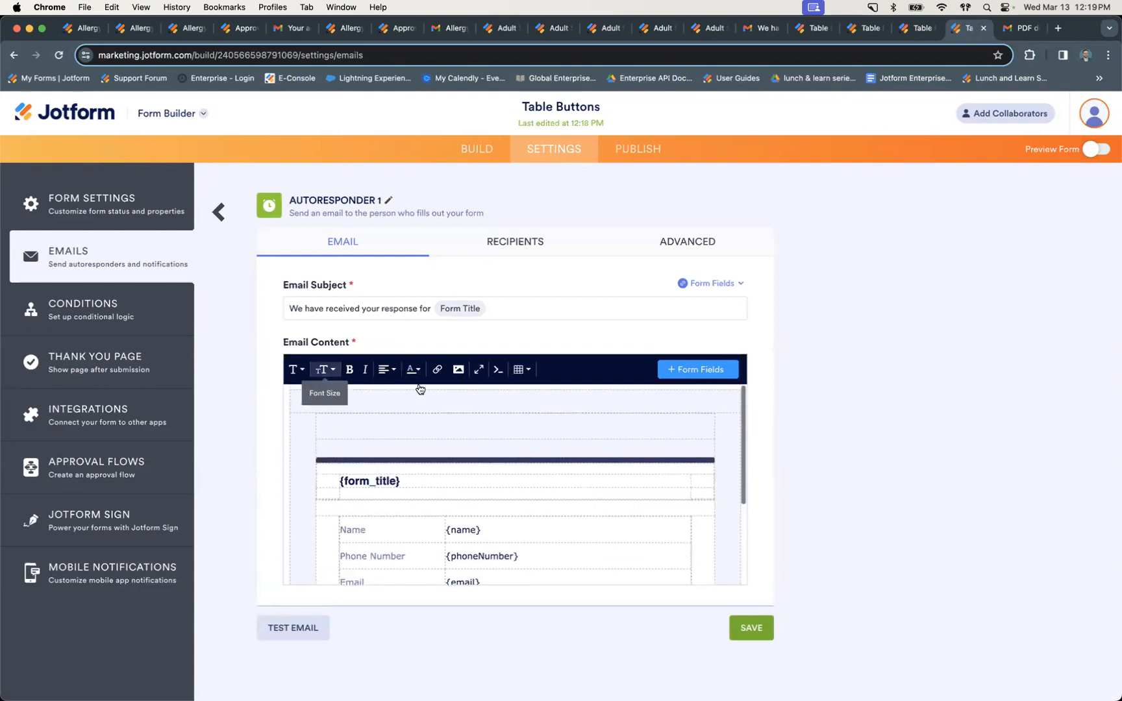
{"action": "left_click", "coordinate": [683, 251]}
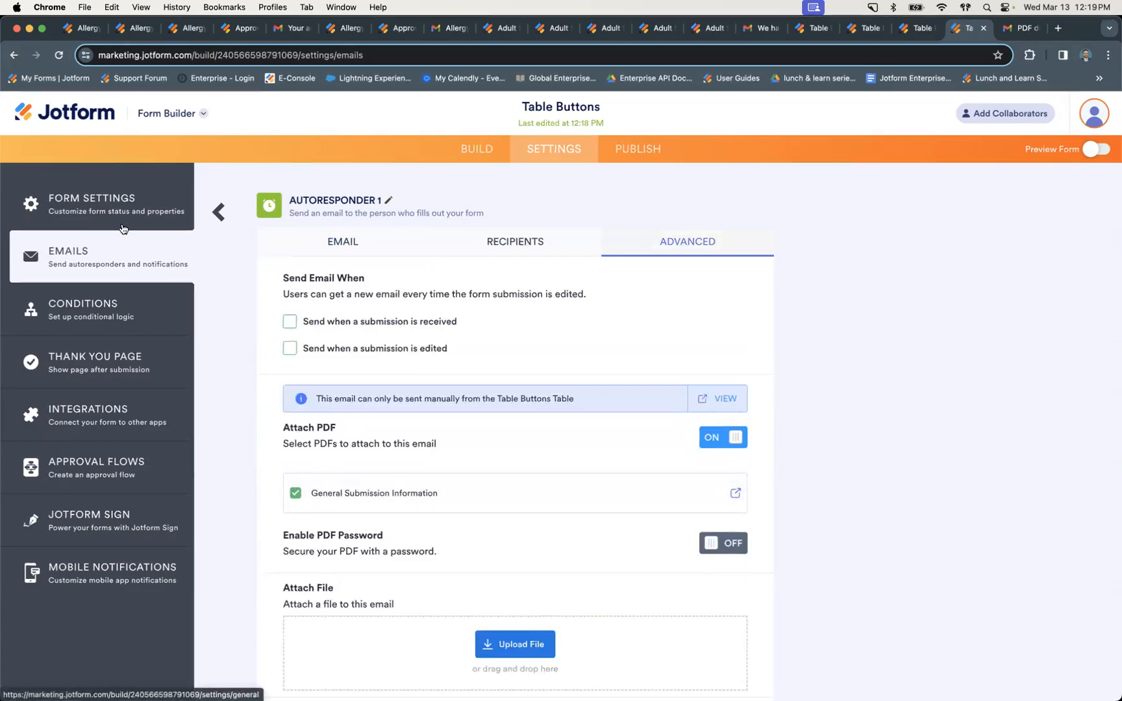
{"action": "left_click", "coordinate": [218, 212]}
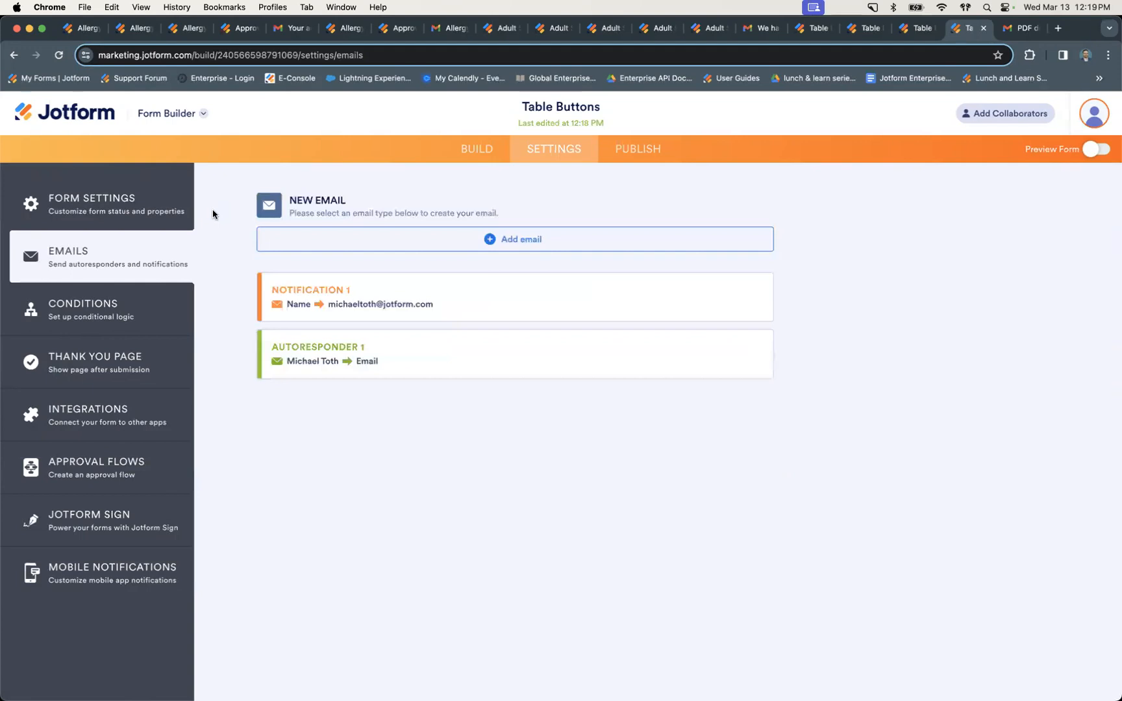